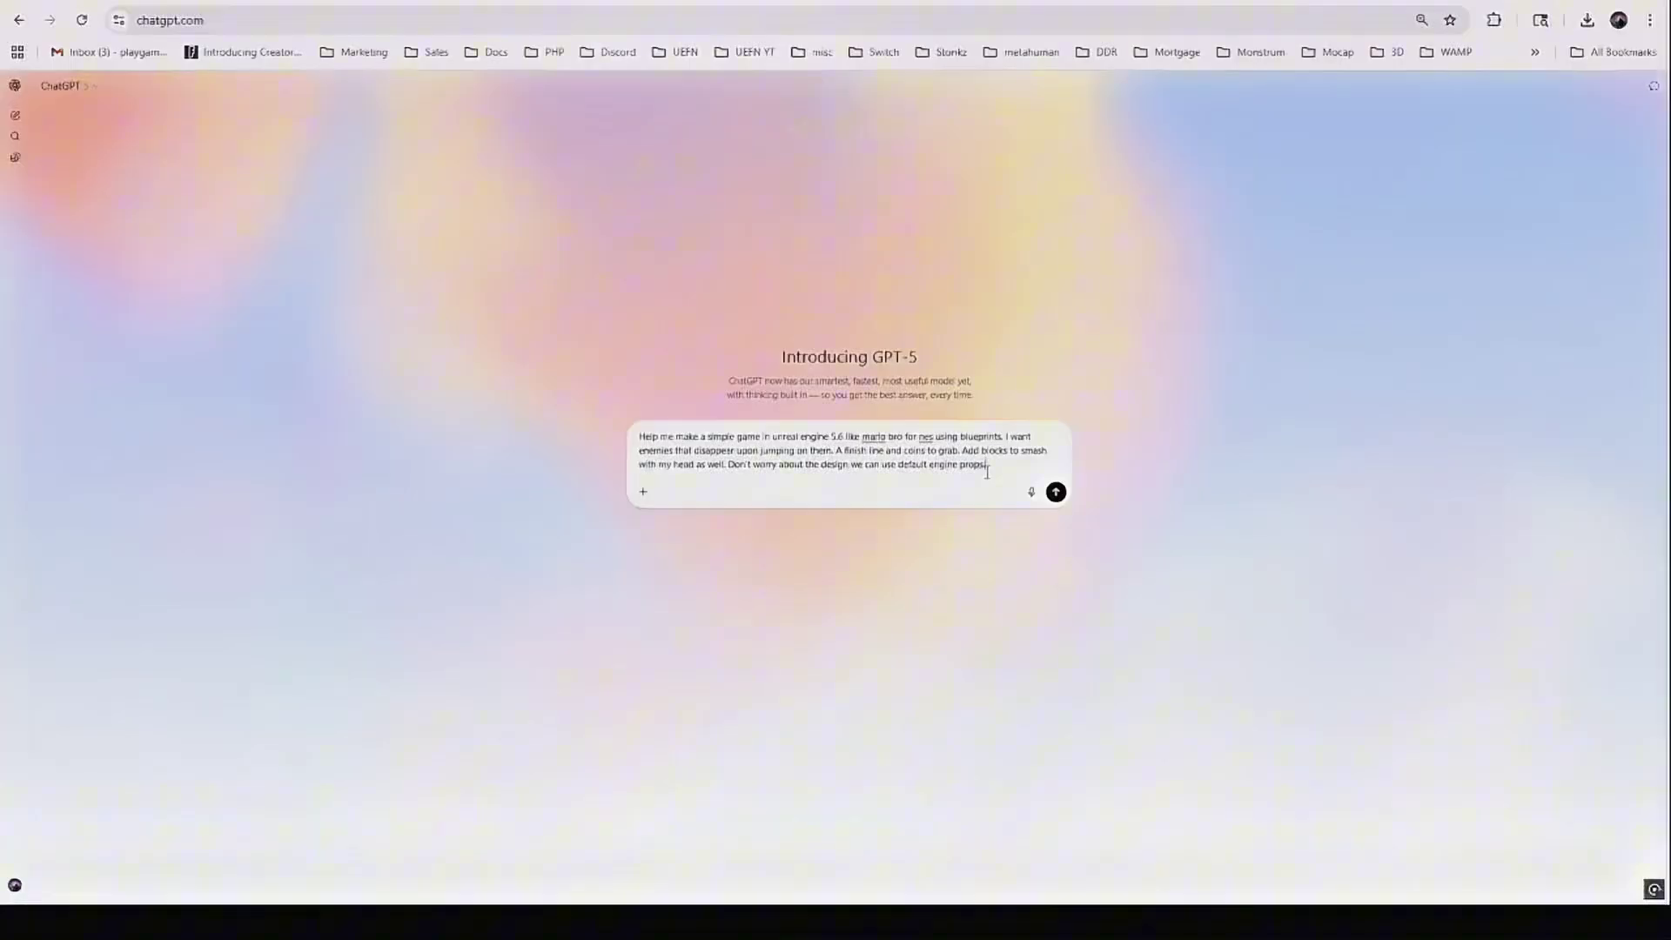
# Step: Fix the misspellings 'mario' to 'Mario' and 'nes', then send the Mario game prompt
pyautogui.rightClick(885, 444)
pyautogui.click(920, 458)
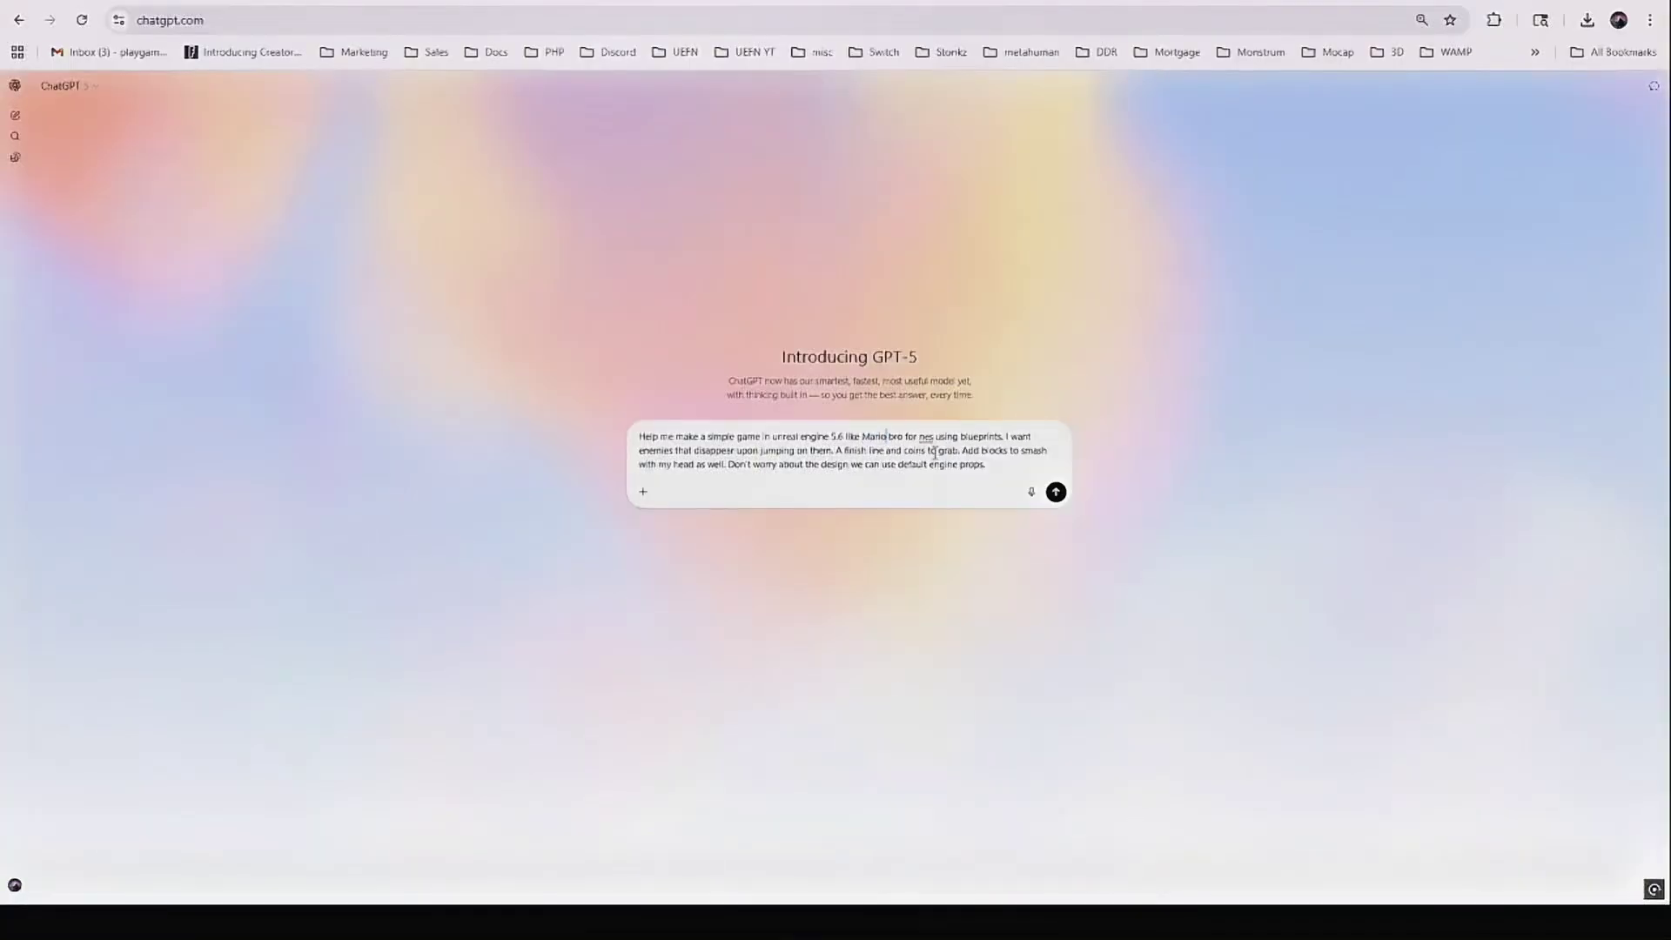
pyautogui.rightClick(929, 435)
pyautogui.press('Return')
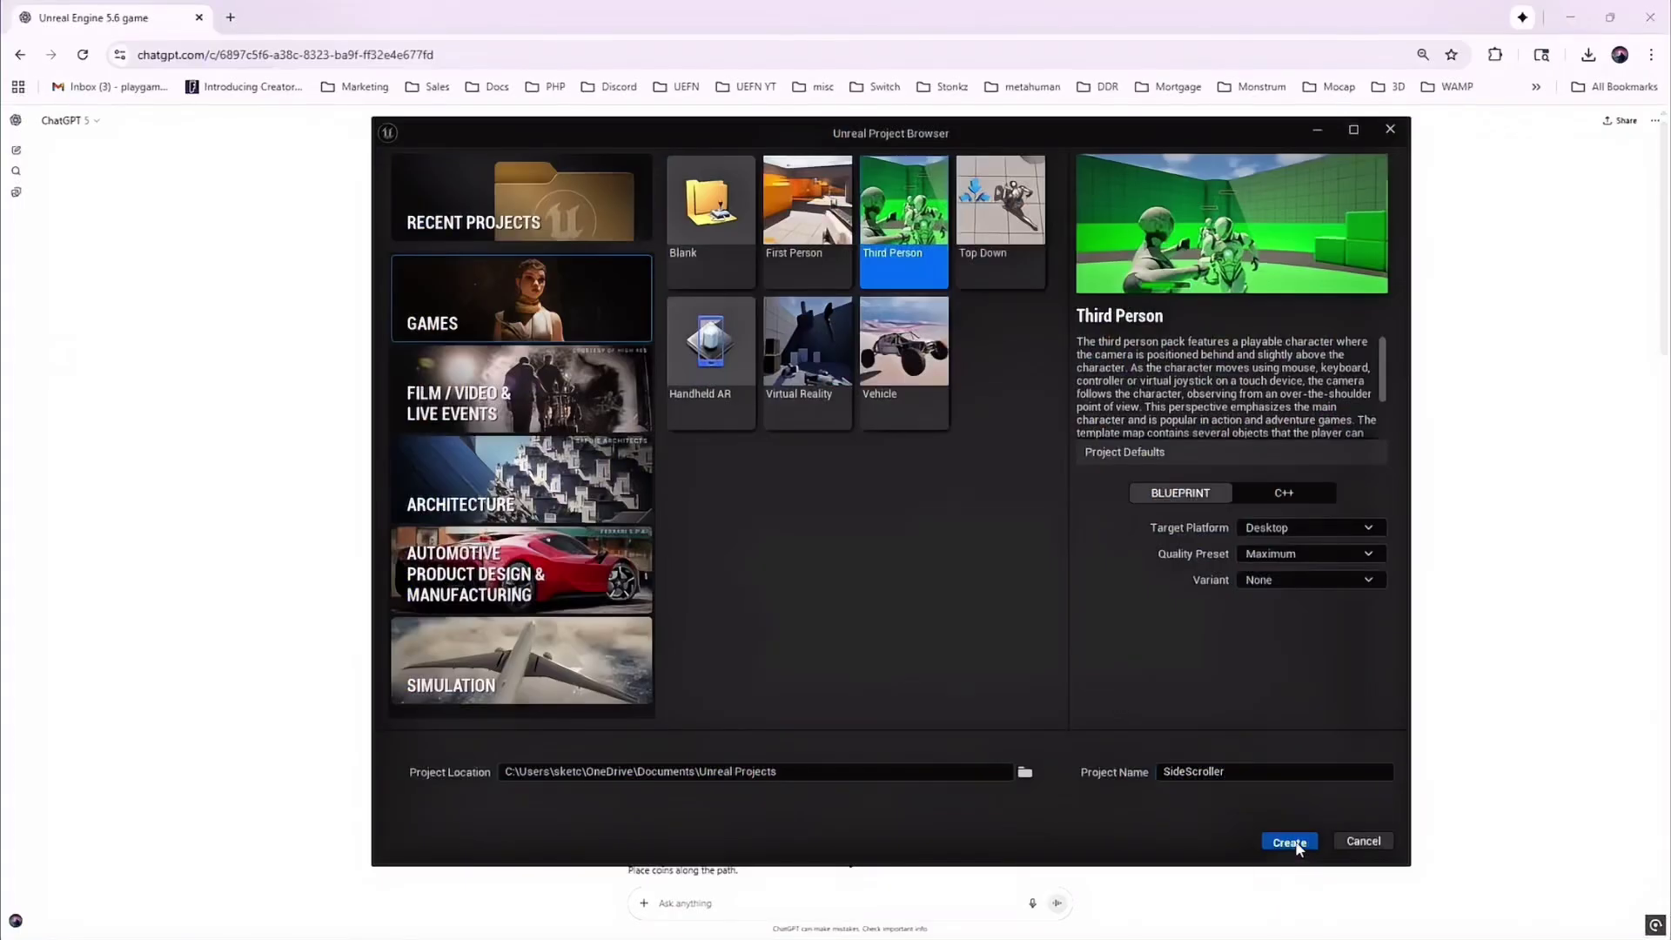
# Step: Create the SideScroller Third Person project and search the character's Details for plane settings
pyautogui.click(1291, 842)
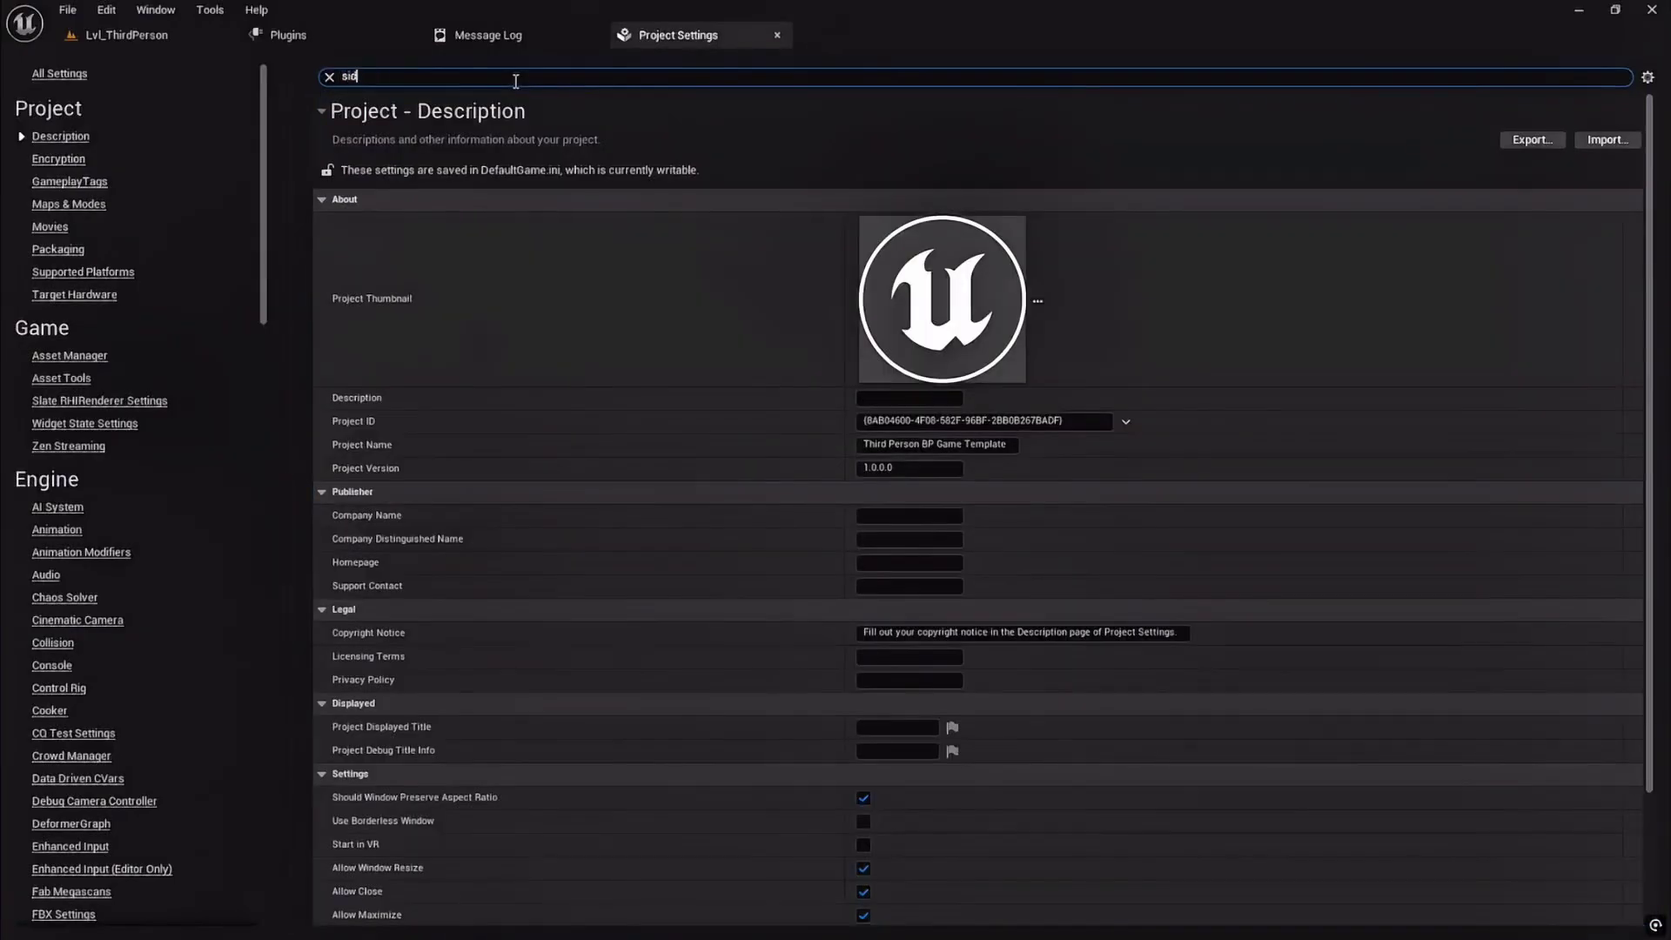
pyautogui.write('e')
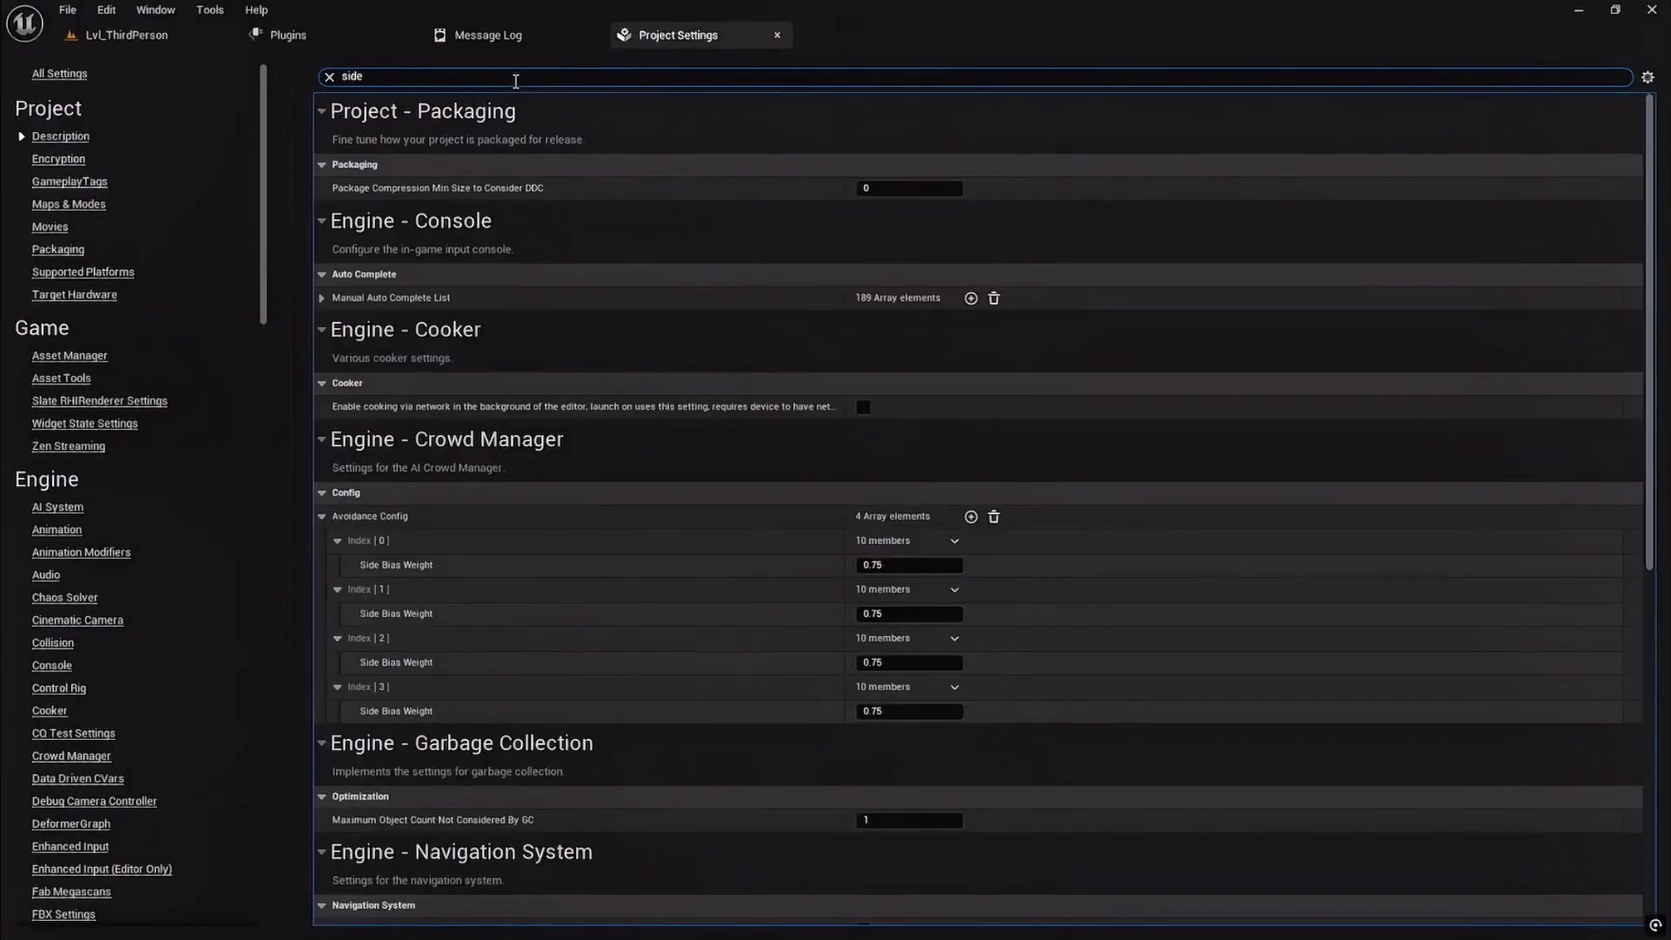
pyautogui.write(' sc')
pyautogui.press('BackSpace')
pyautogui.press('BackSpace')
pyautogui.press('BackSpace')
pyautogui.press('BackSpace')
pyautogui.press('BackSpace')
pyautogui.press('BackSpace')
pyautogui.click(115, 37)
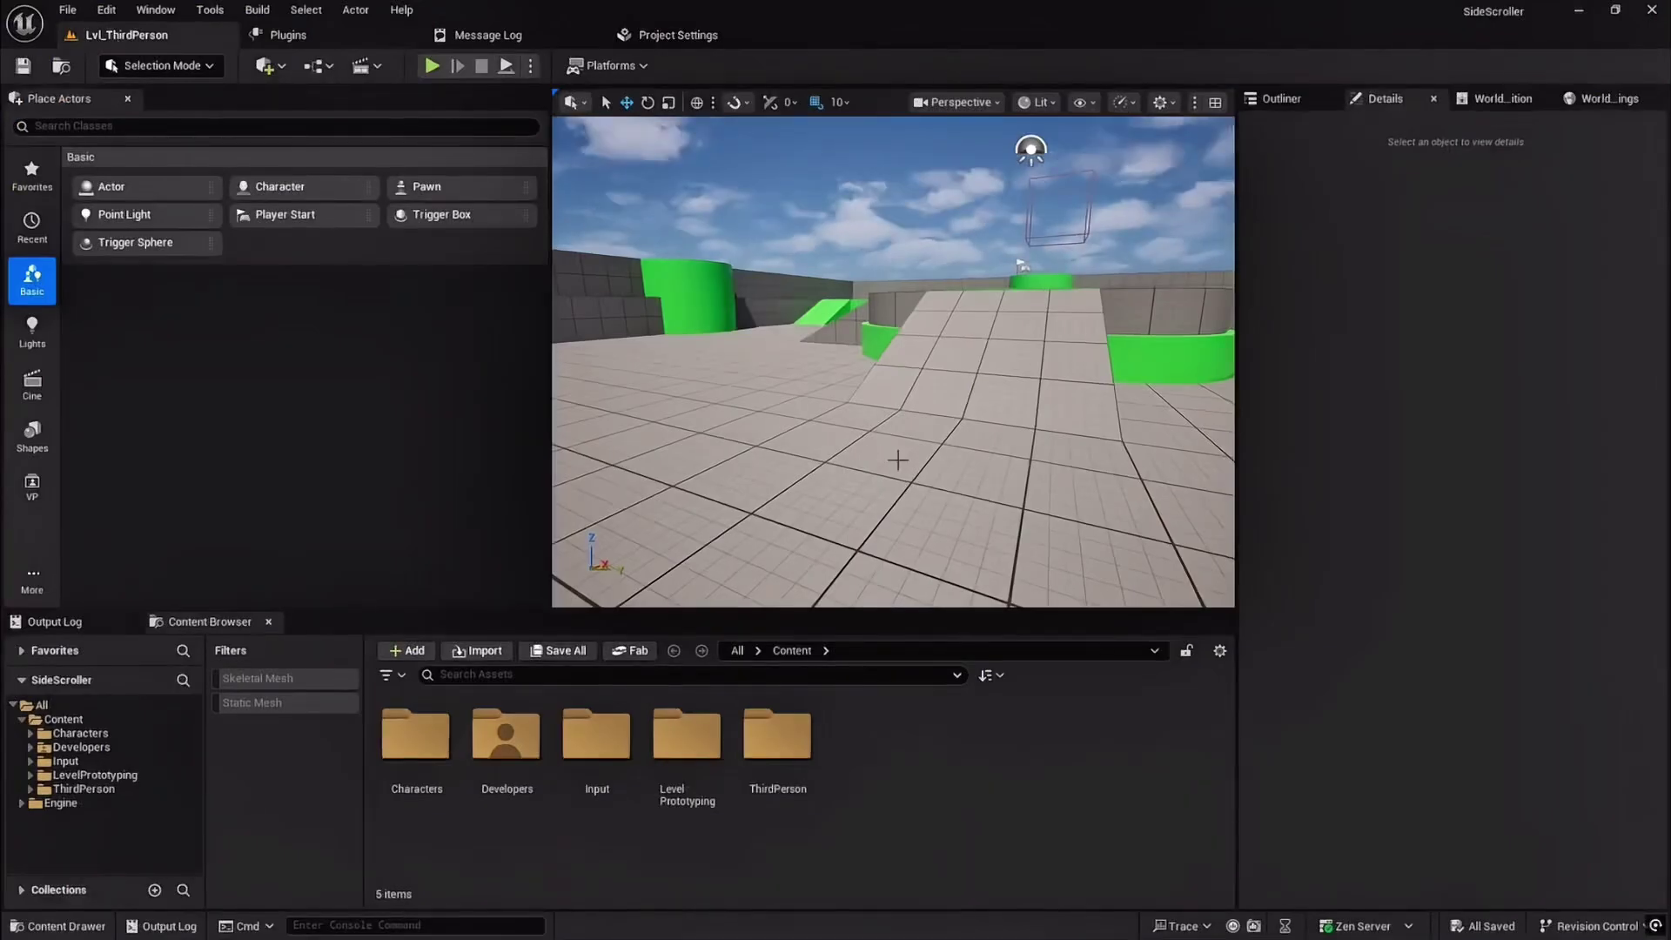
pyautogui.doubleClick(837, 9)
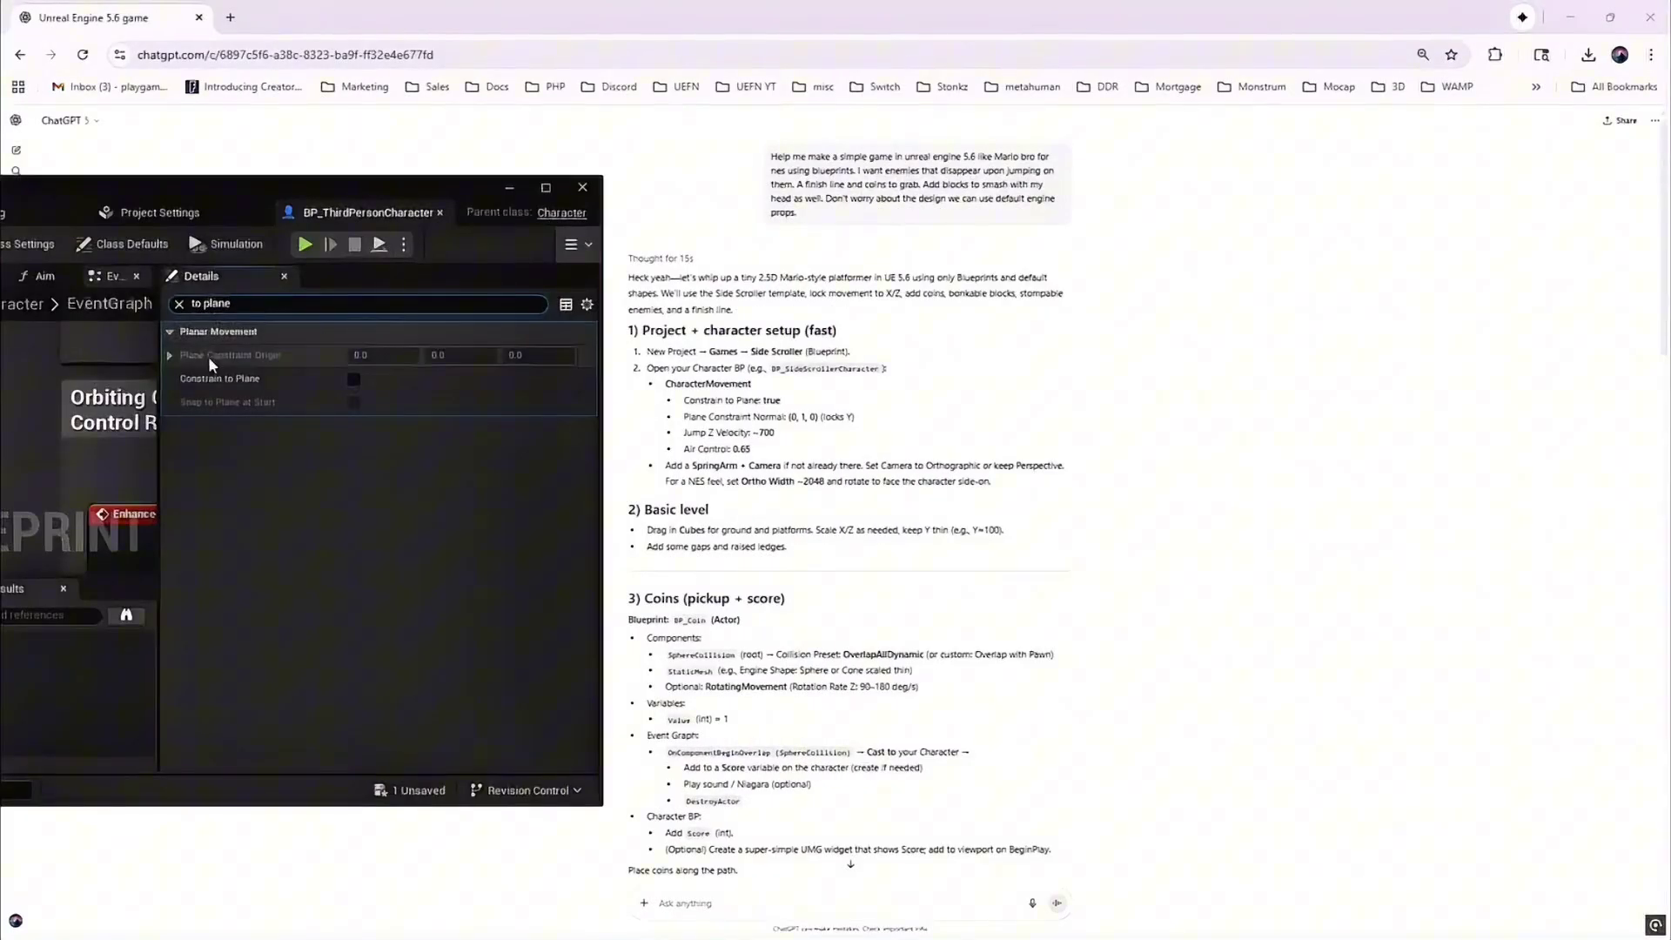
# Step: Constrain the character to a plane and set Jump Z Velocity to 700
pyautogui.click(353, 380)
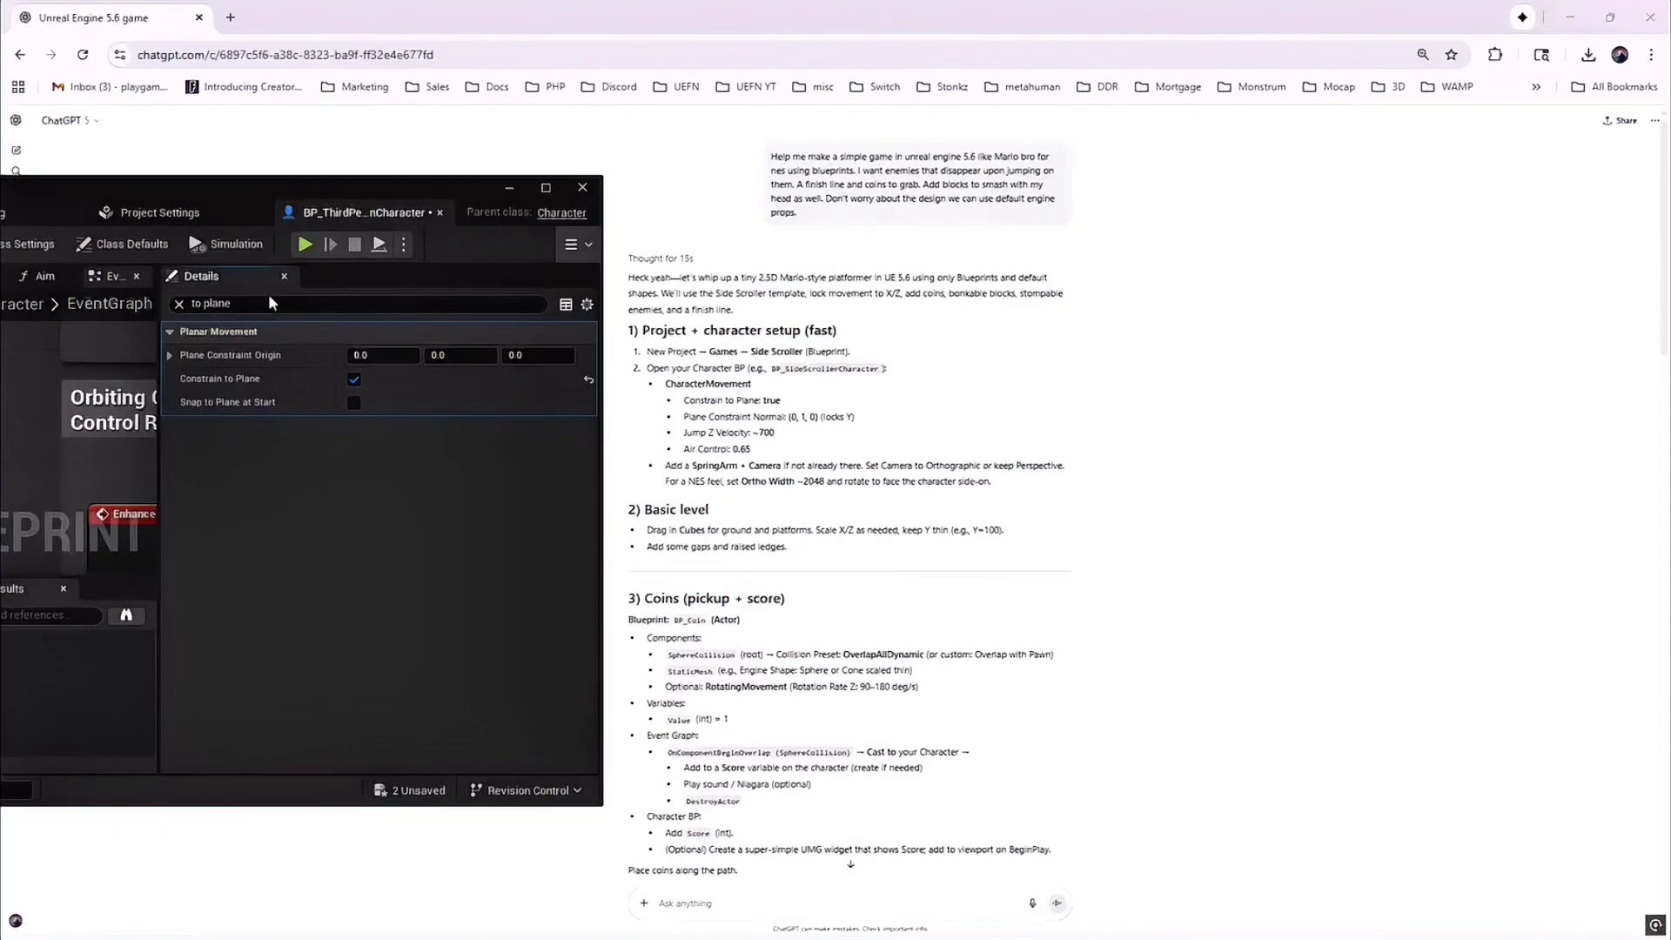
pyautogui.write('pl')
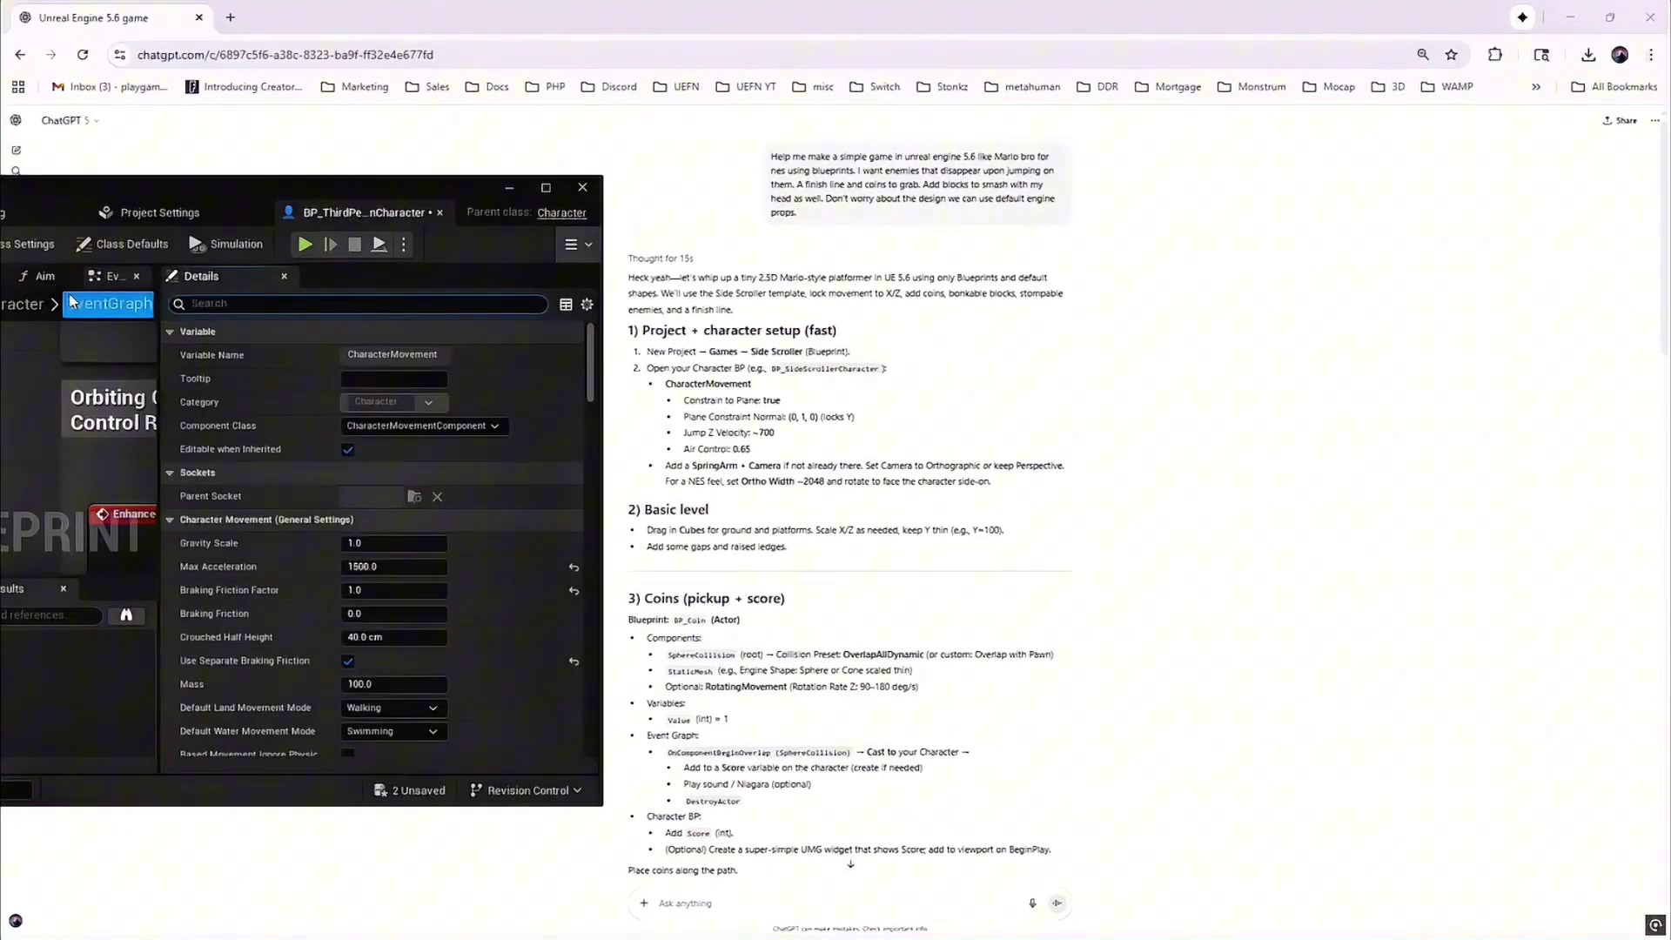
pyautogui.write('ane con')
pyautogui.hotkey('ctrl', 'a')
pyautogui.write('jump vel')
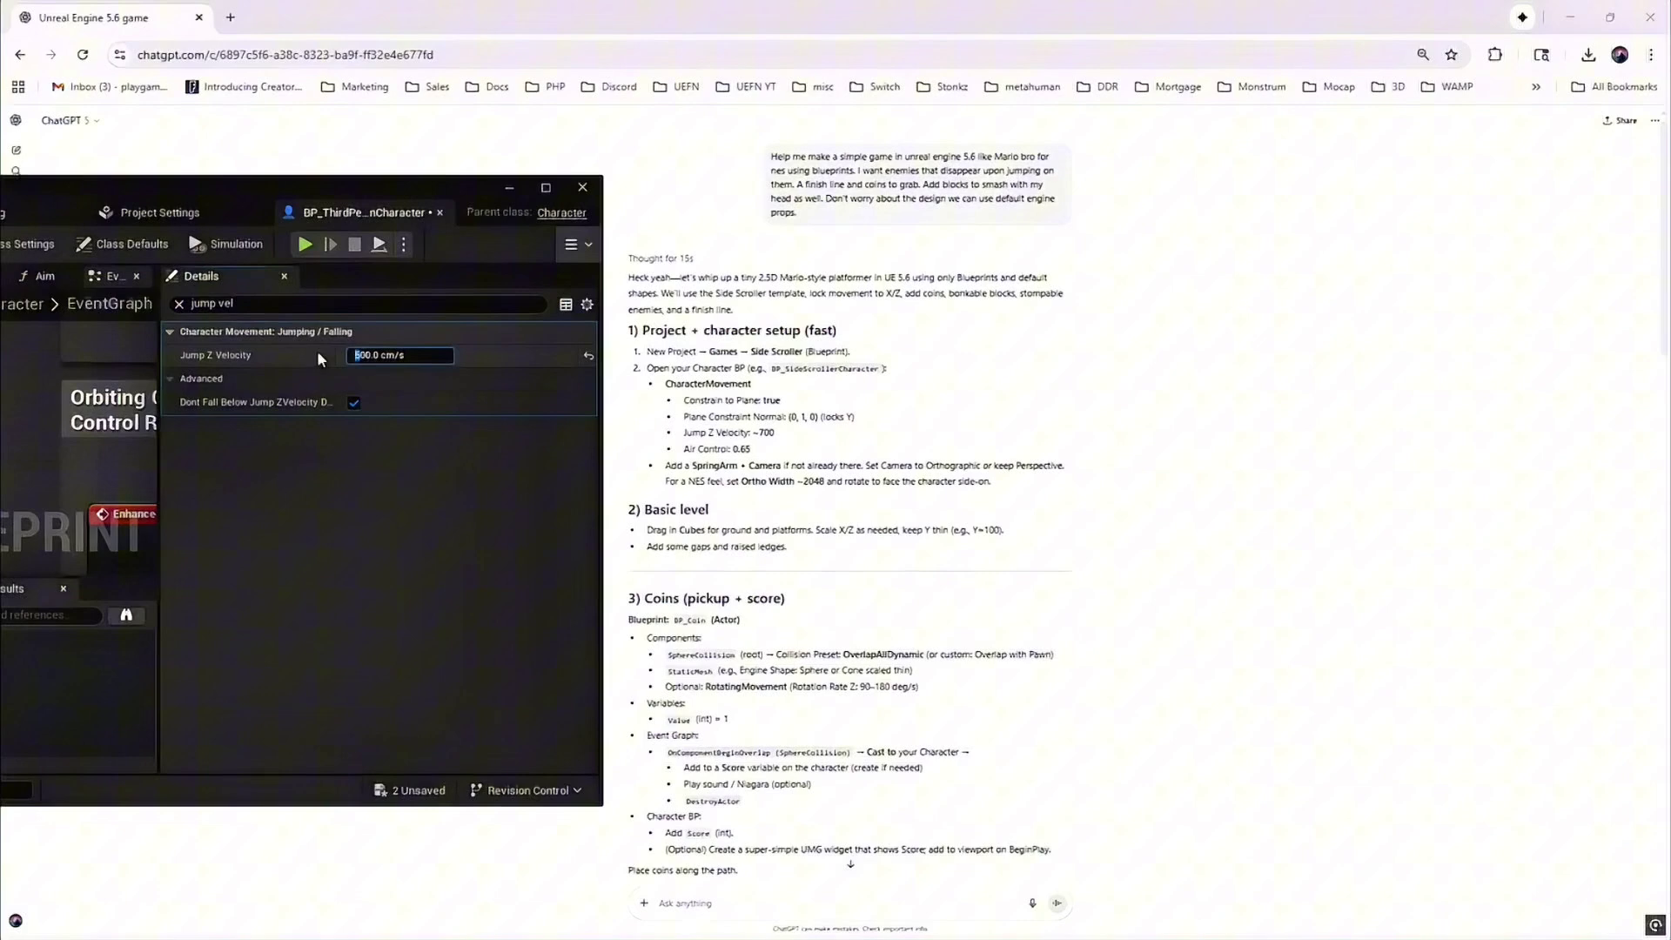
pyautogui.write('7')
pyautogui.press('Return')
# Step: Find the Air Control setting and begin editing its 0.35 value
pyautogui.hotkey('ctrl', 'a')
pyautogui.write('air con')
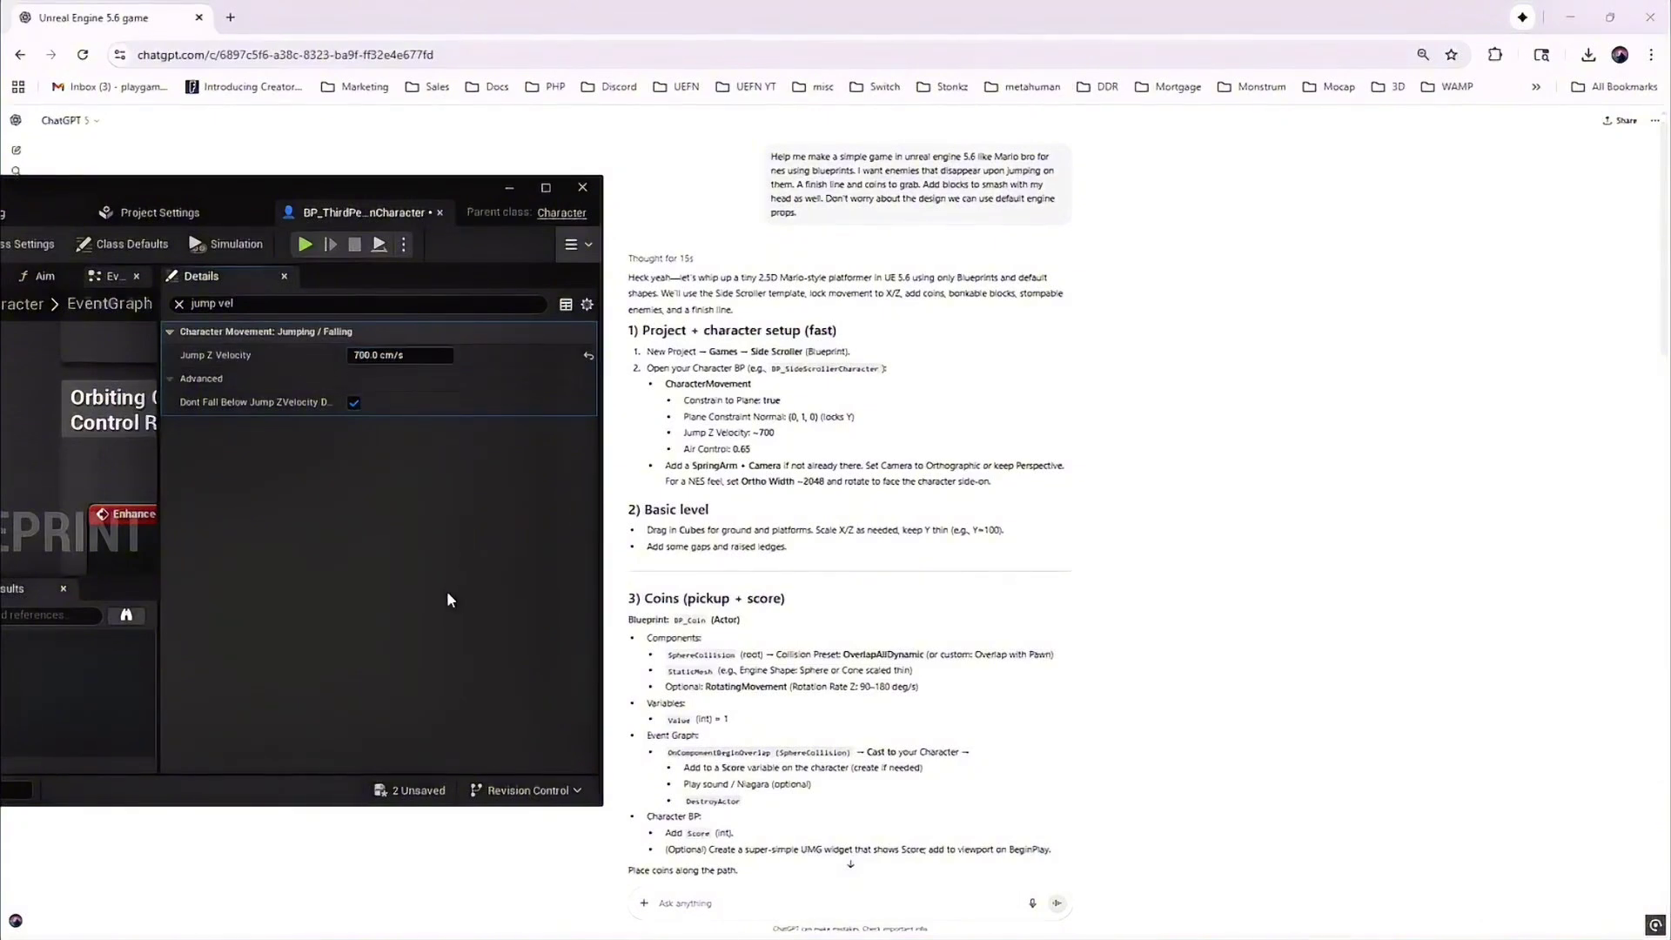
pyautogui.click(397, 355)
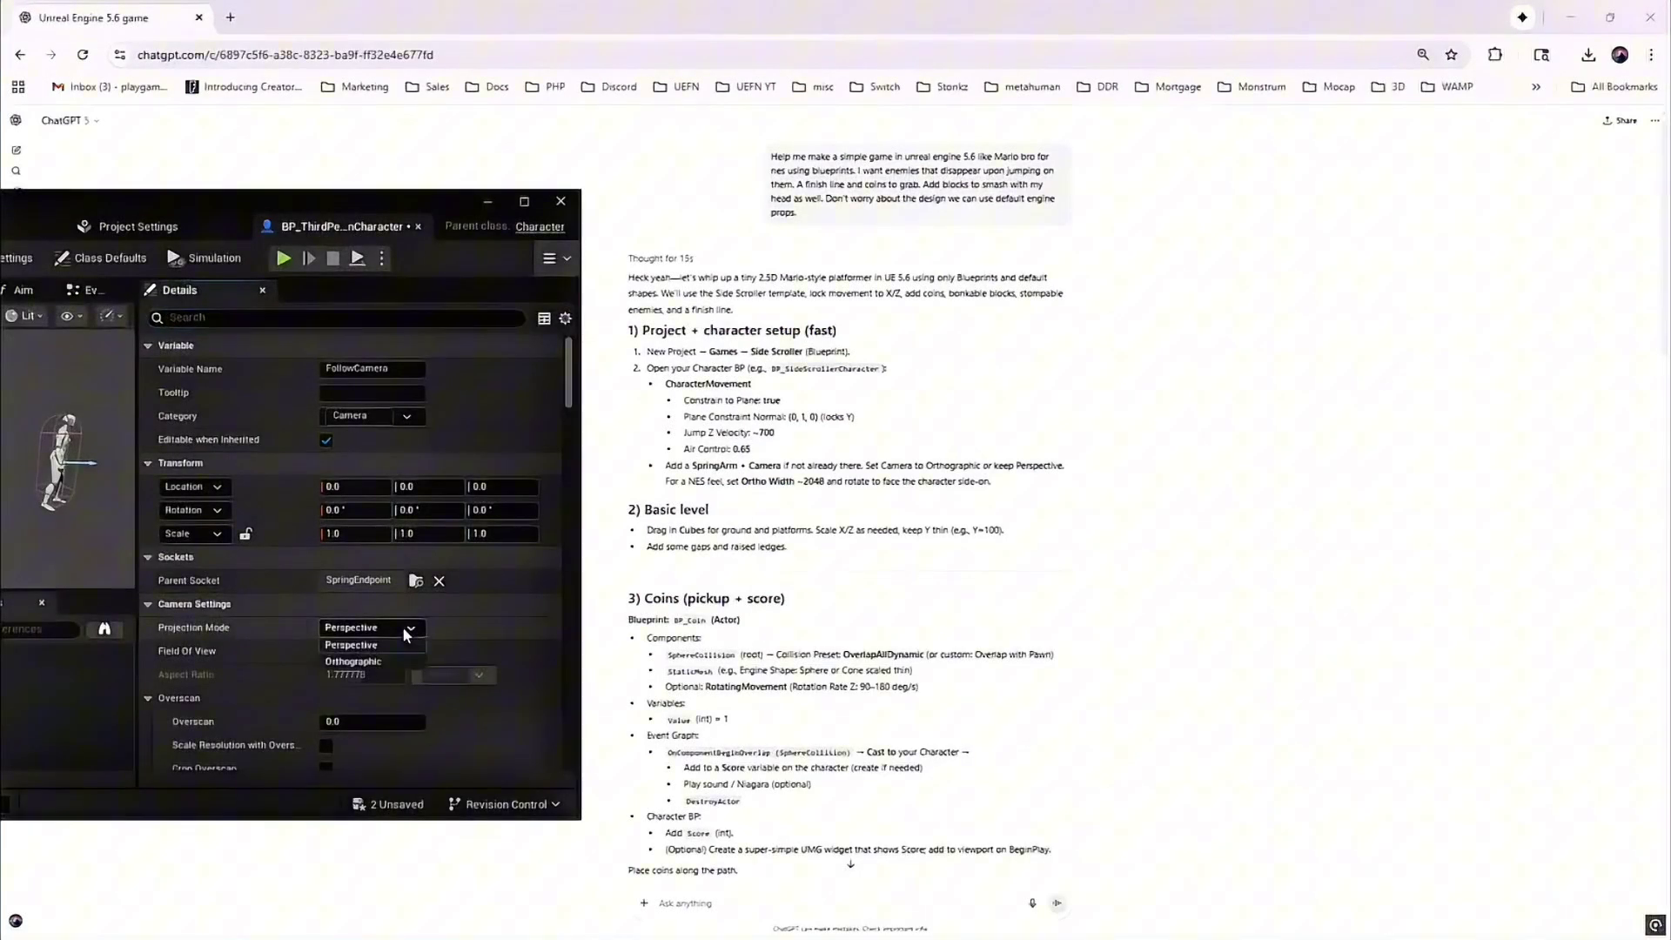
# Step: Make FollowCamera orthographic and turn it to -60 degrees yaw, undoing the boom rotation
pyautogui.click(383, 662)
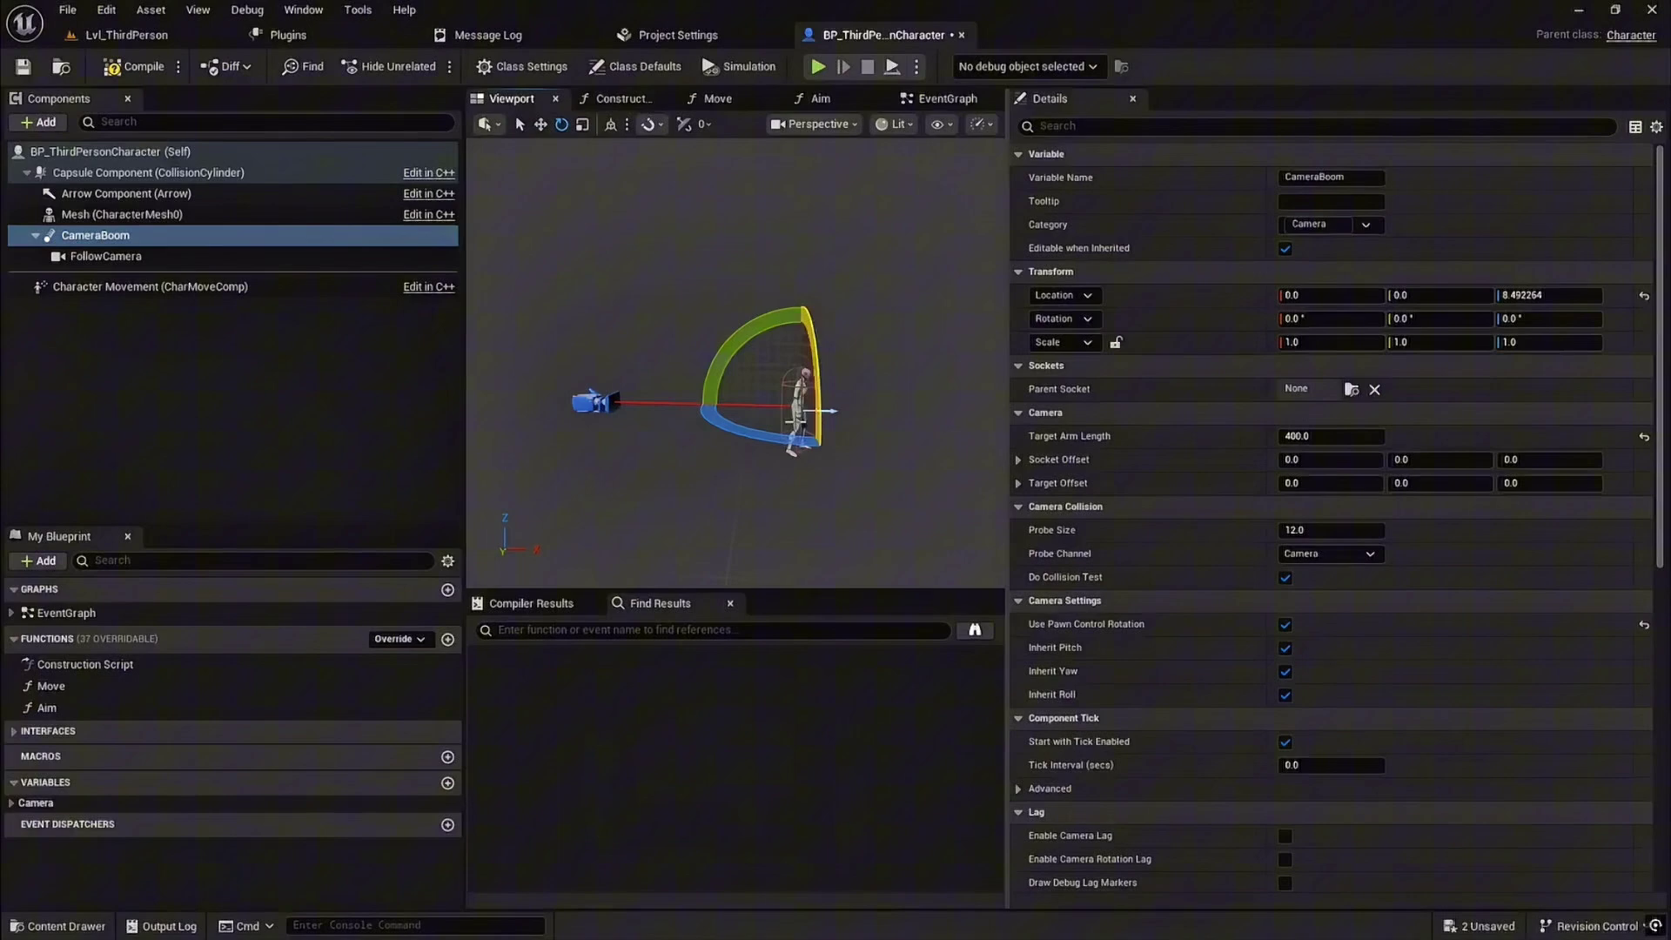
pyautogui.moveTo(746, 432); pyautogui.dragTo(924, 500)
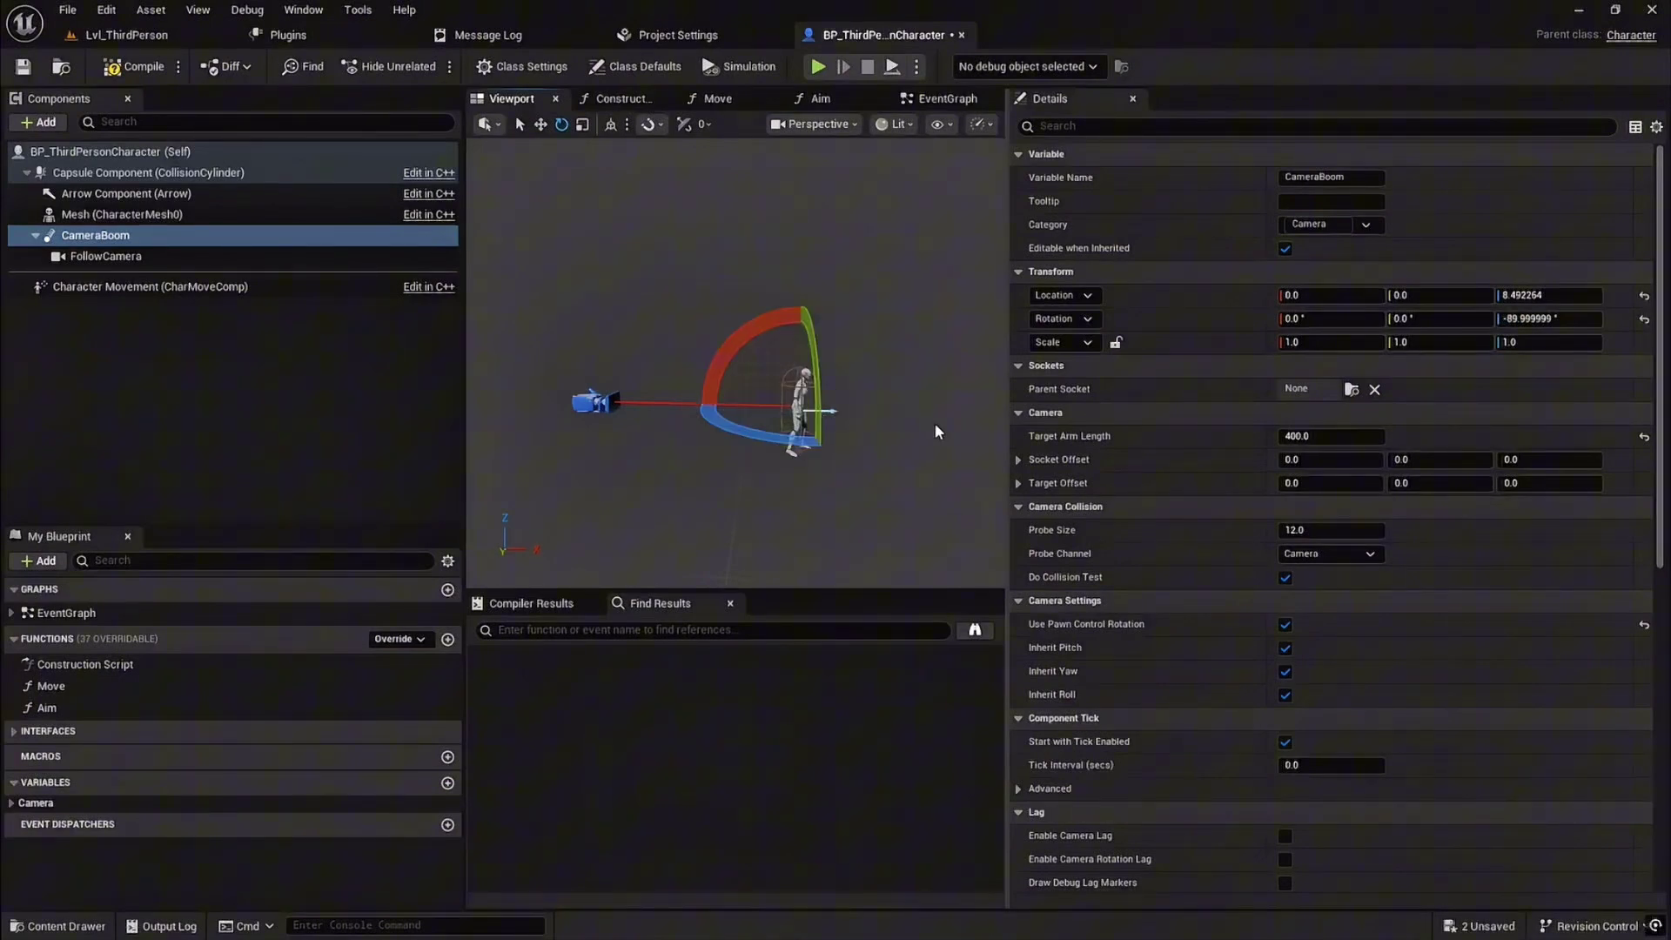
pyautogui.hotkey('ctrl', 'z')
pyautogui.click(217, 257)
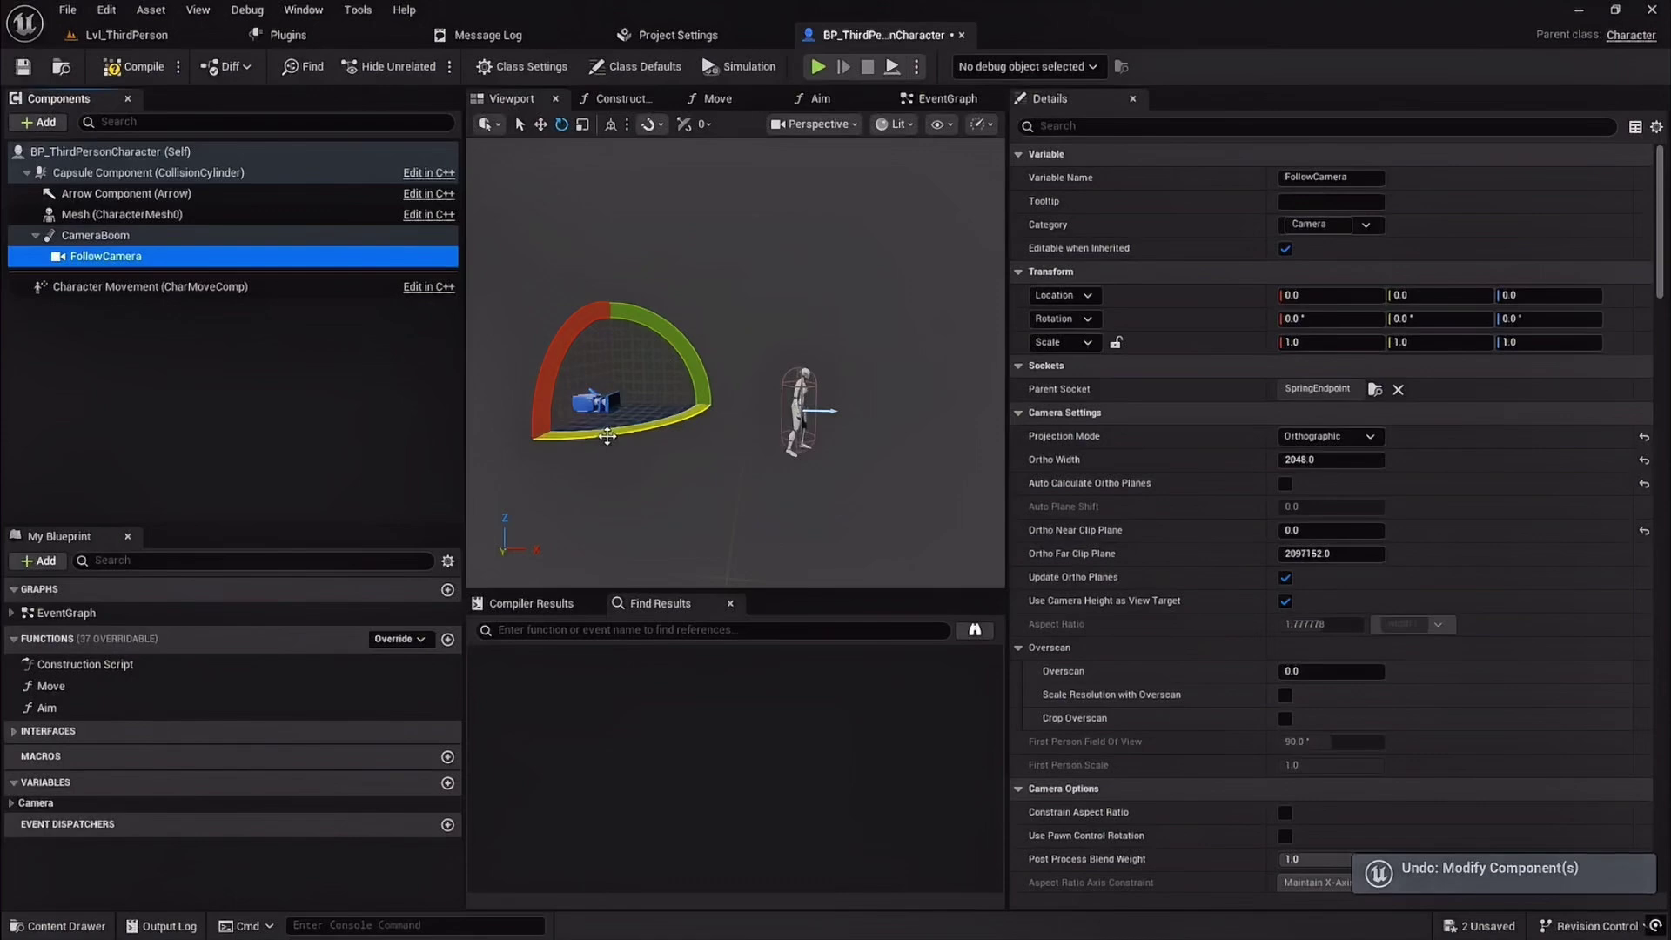
pyautogui.moveTo(608, 436); pyautogui.dragTo(731, 435)
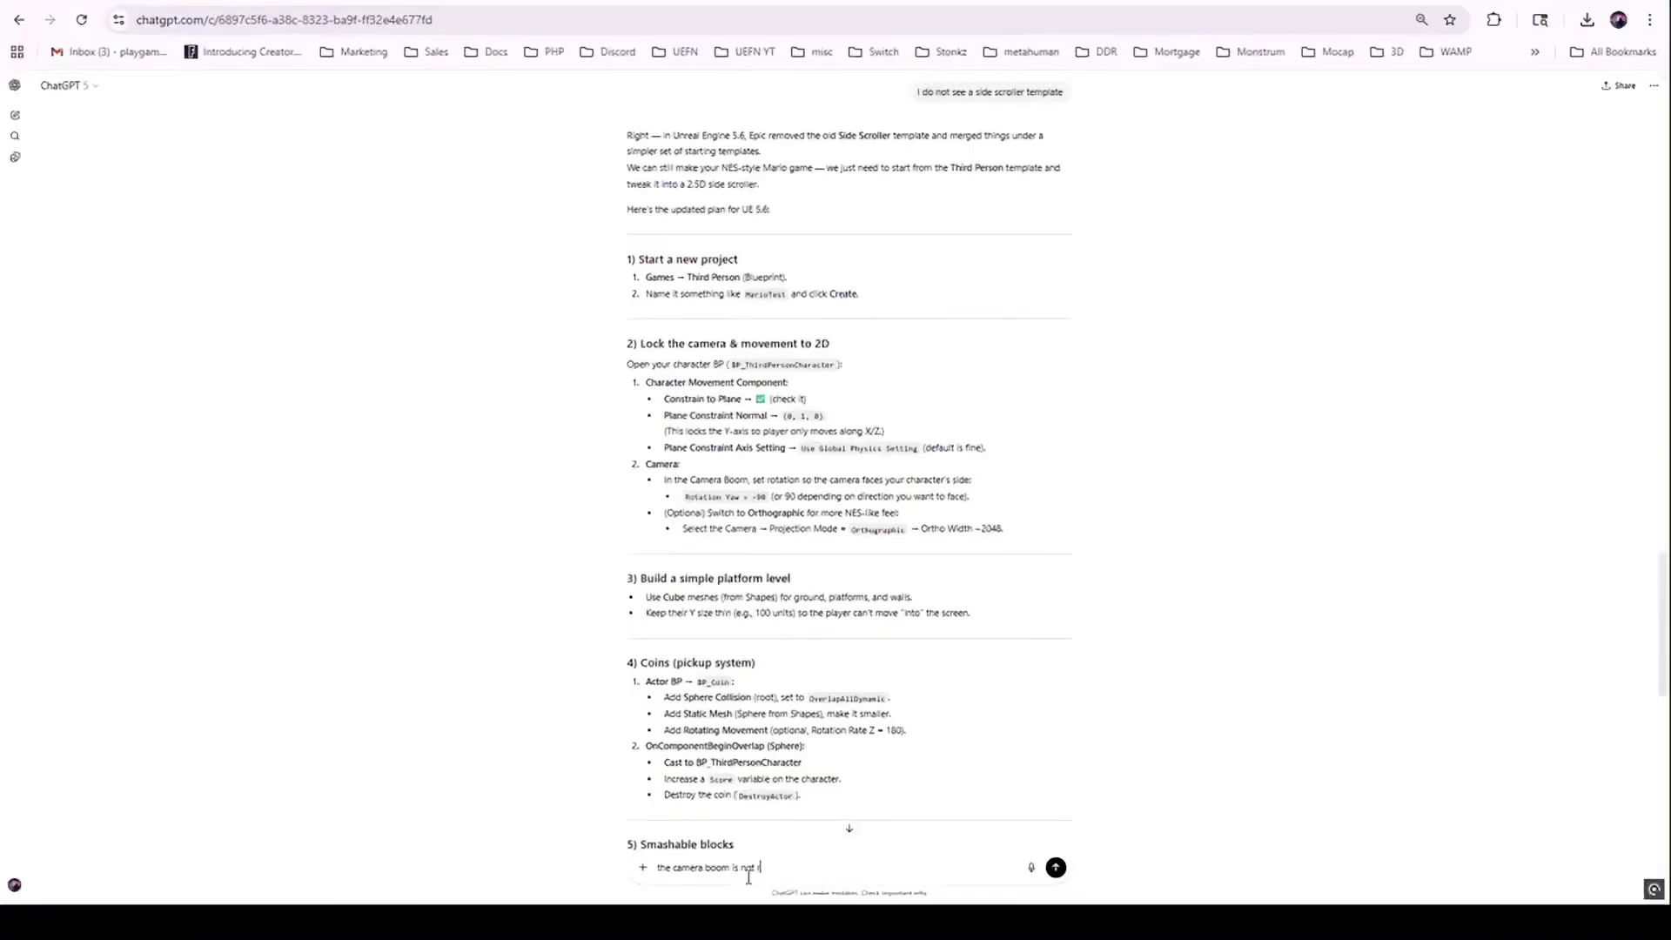
# Step: Send ChatGPT the follow-up 'the camera boom is not rotating'
pyautogui.write('g')
pyautogui.press('Return')
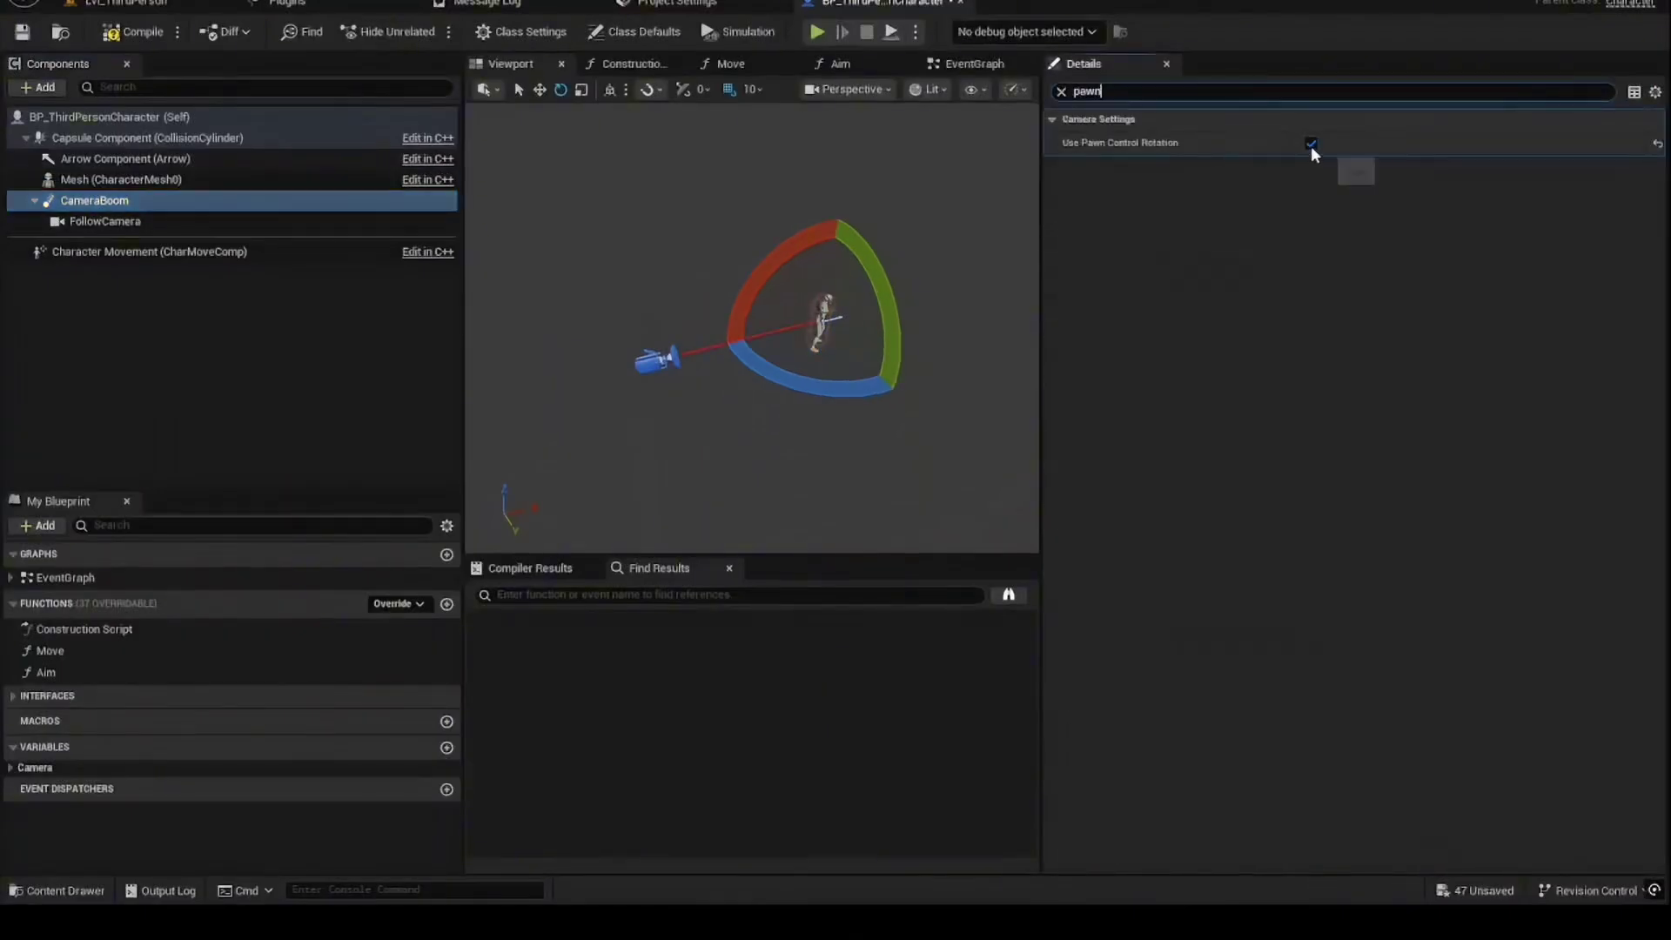
# Step: Stop the camera boom following controller rotation and play-test walking left
pyautogui.click(1310, 144)
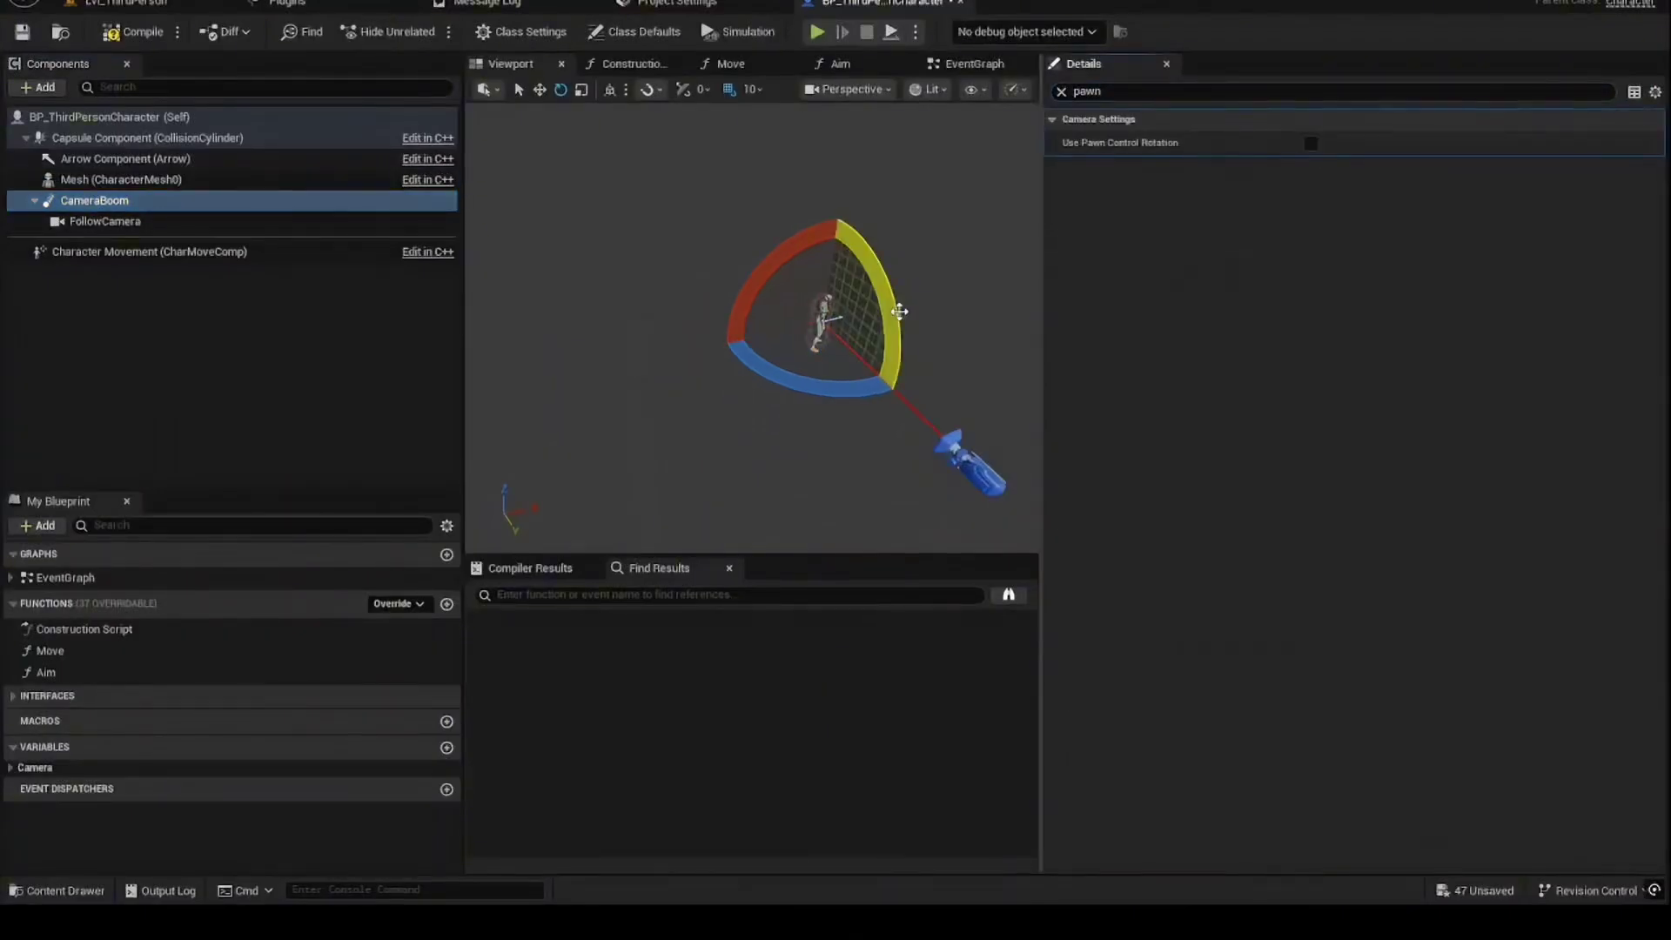
pyautogui.click(817, 31)
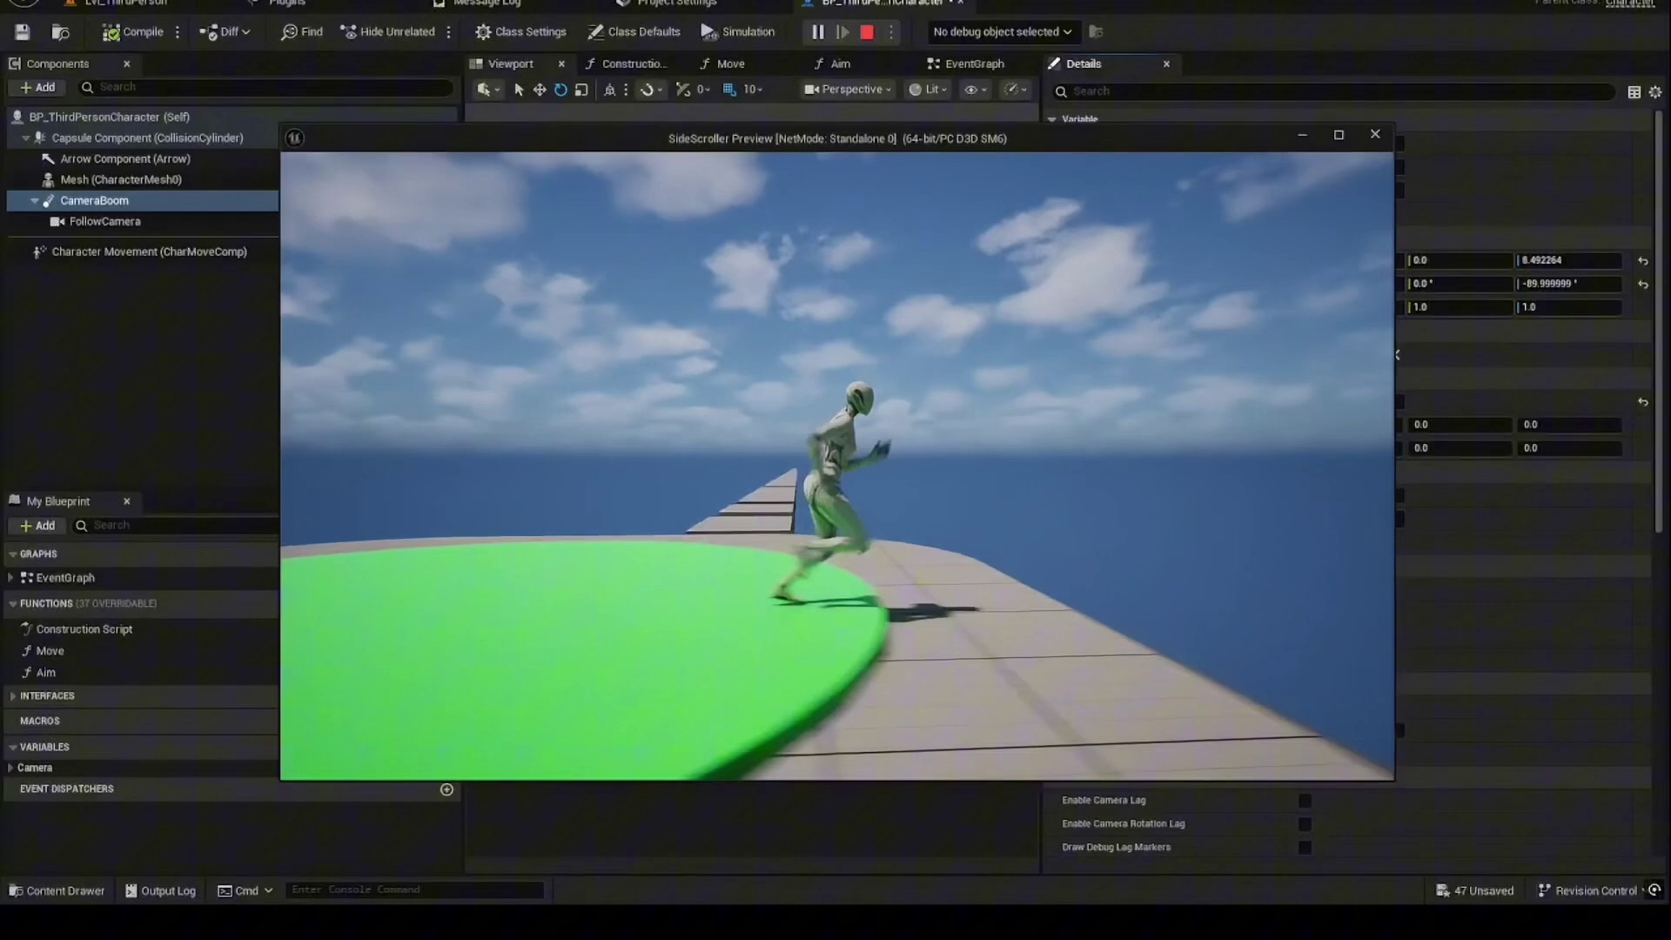
pyautogui.press('a')
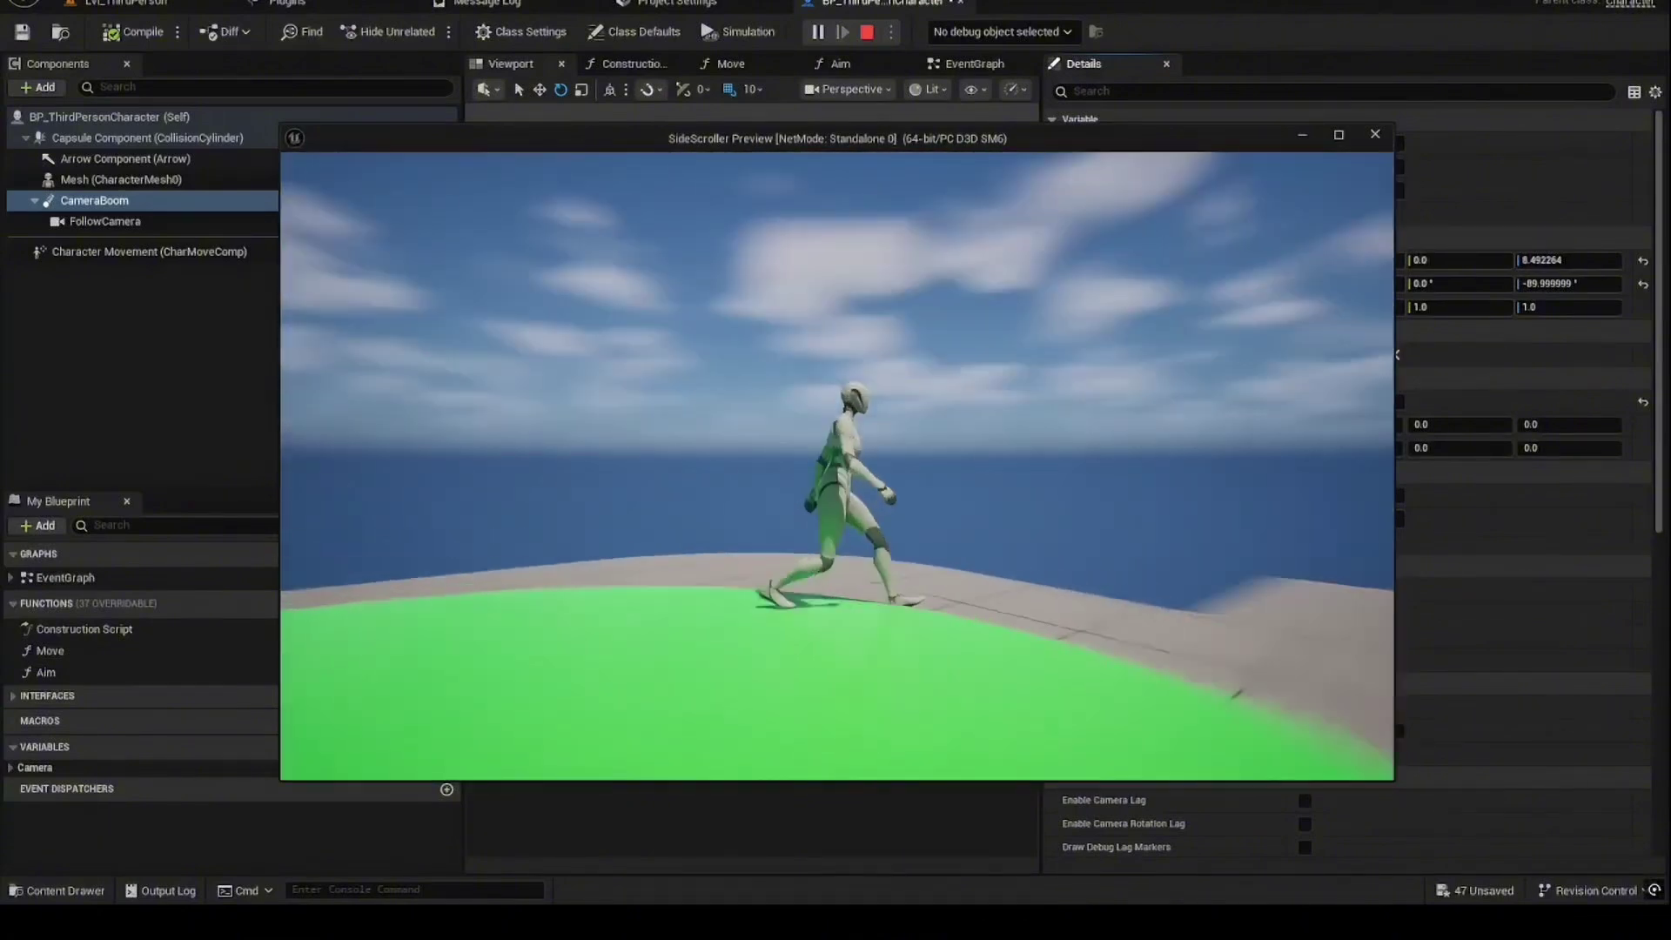
pyautogui.press('Escape')
# Step: Adjust the boom's Target Arm Length, then play-test running right and jumping two gaps
pyautogui.click(1358, 495)
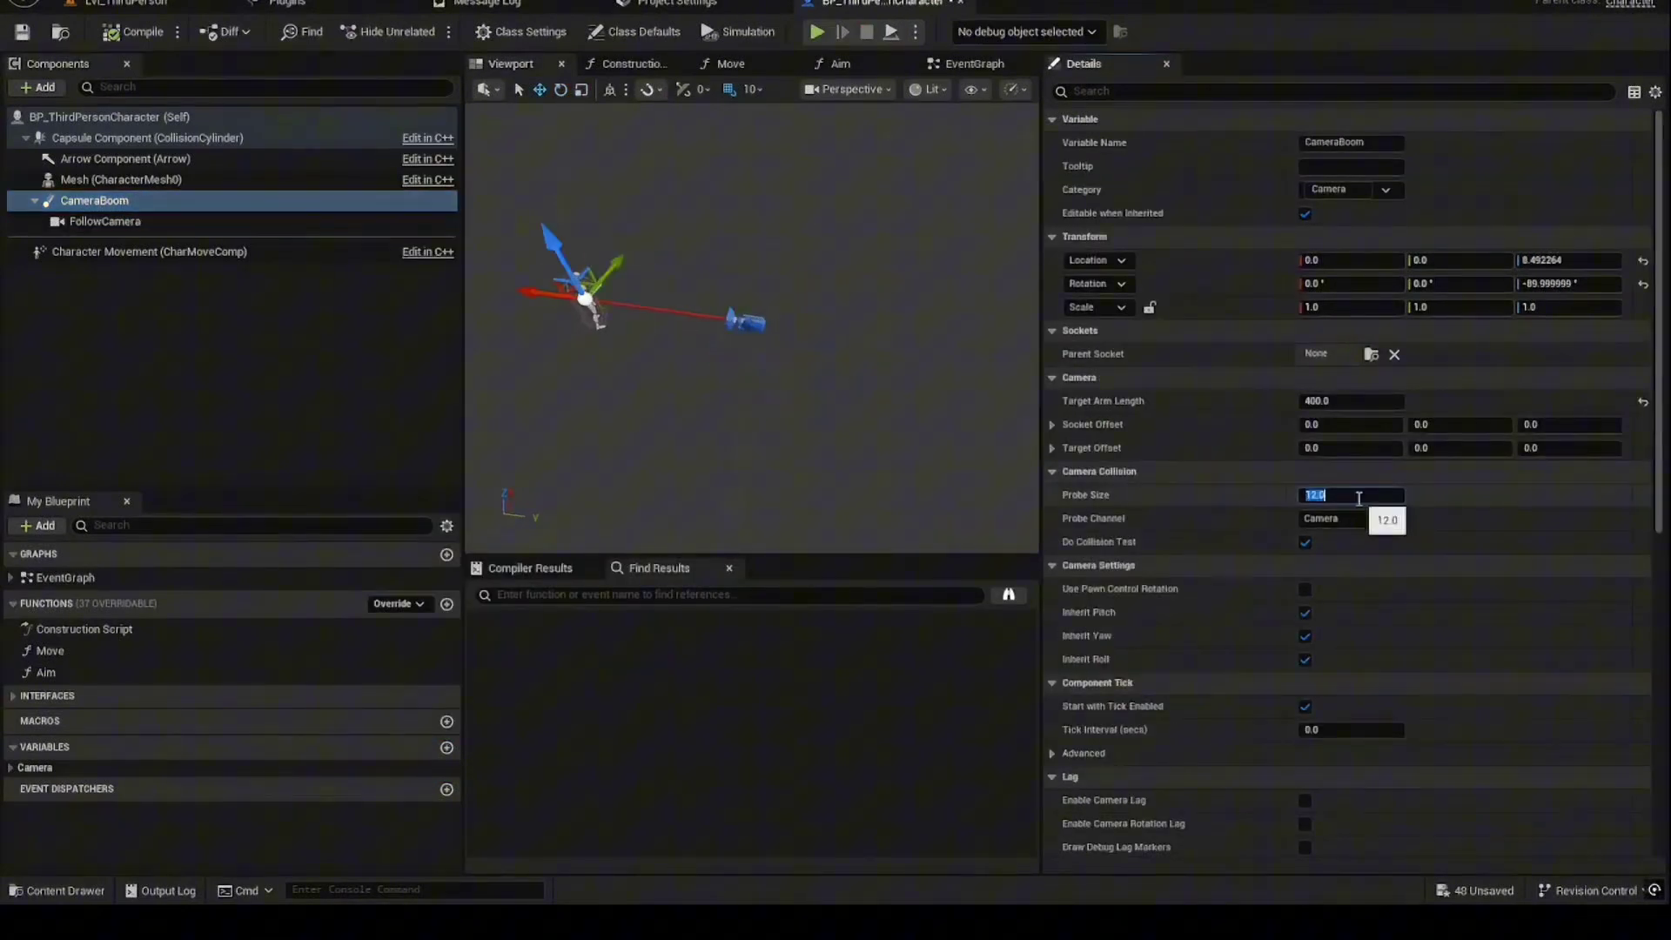
pyautogui.hotkey('ctrl', 'z')
pyautogui.click(1373, 404)
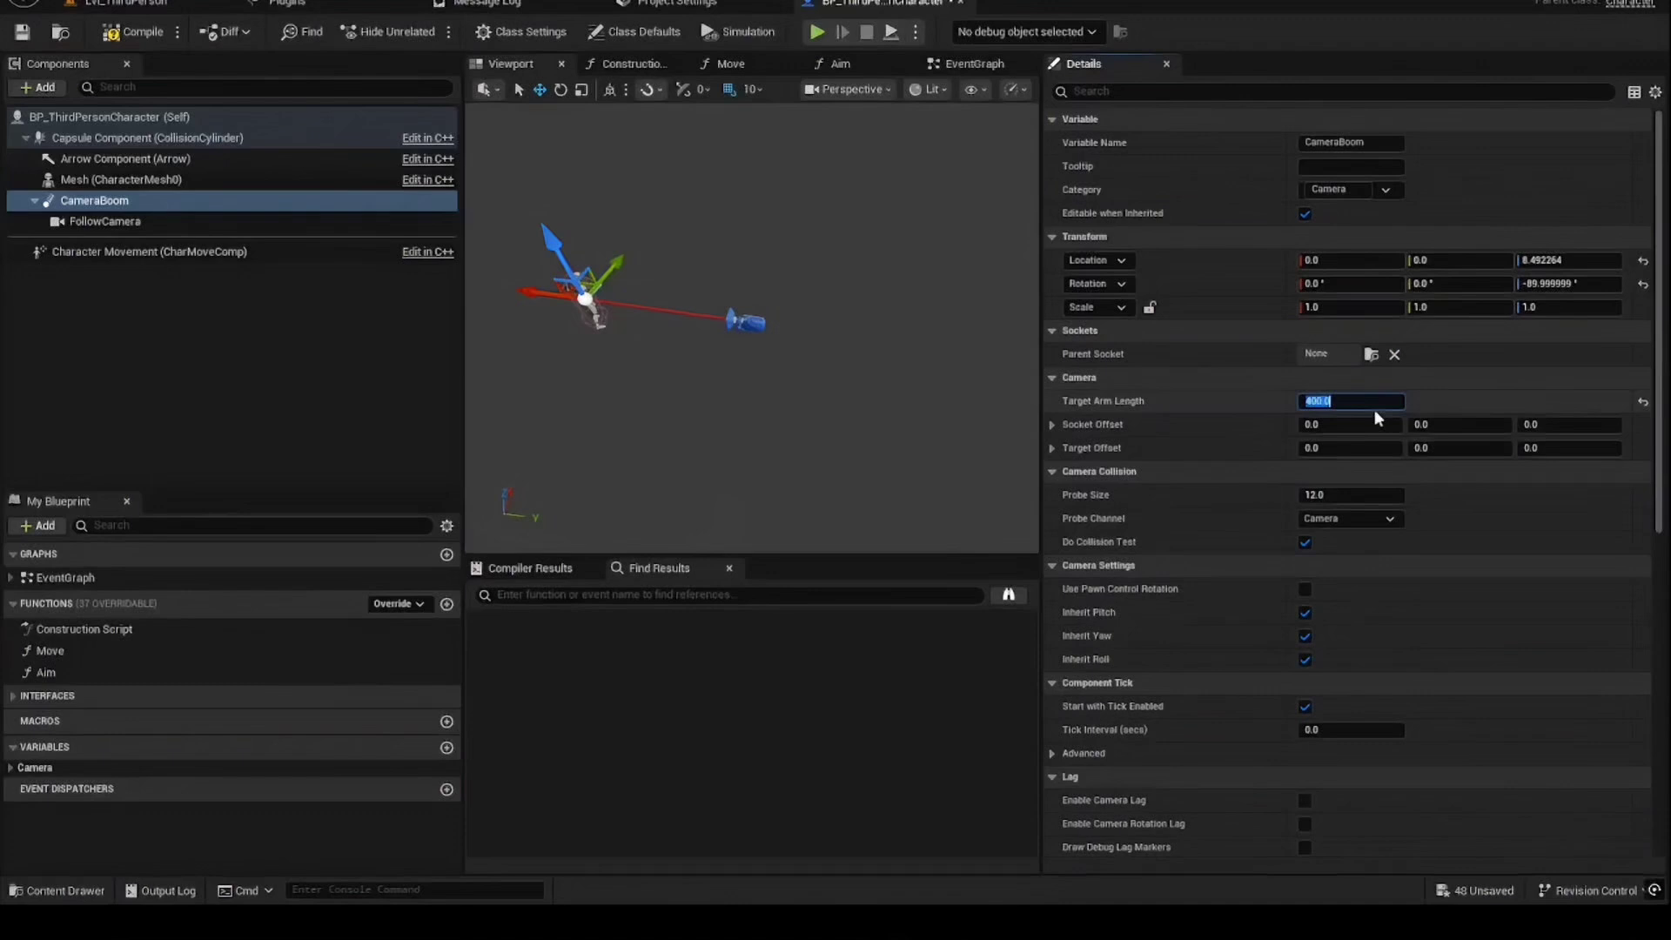
pyautogui.click(817, 31)
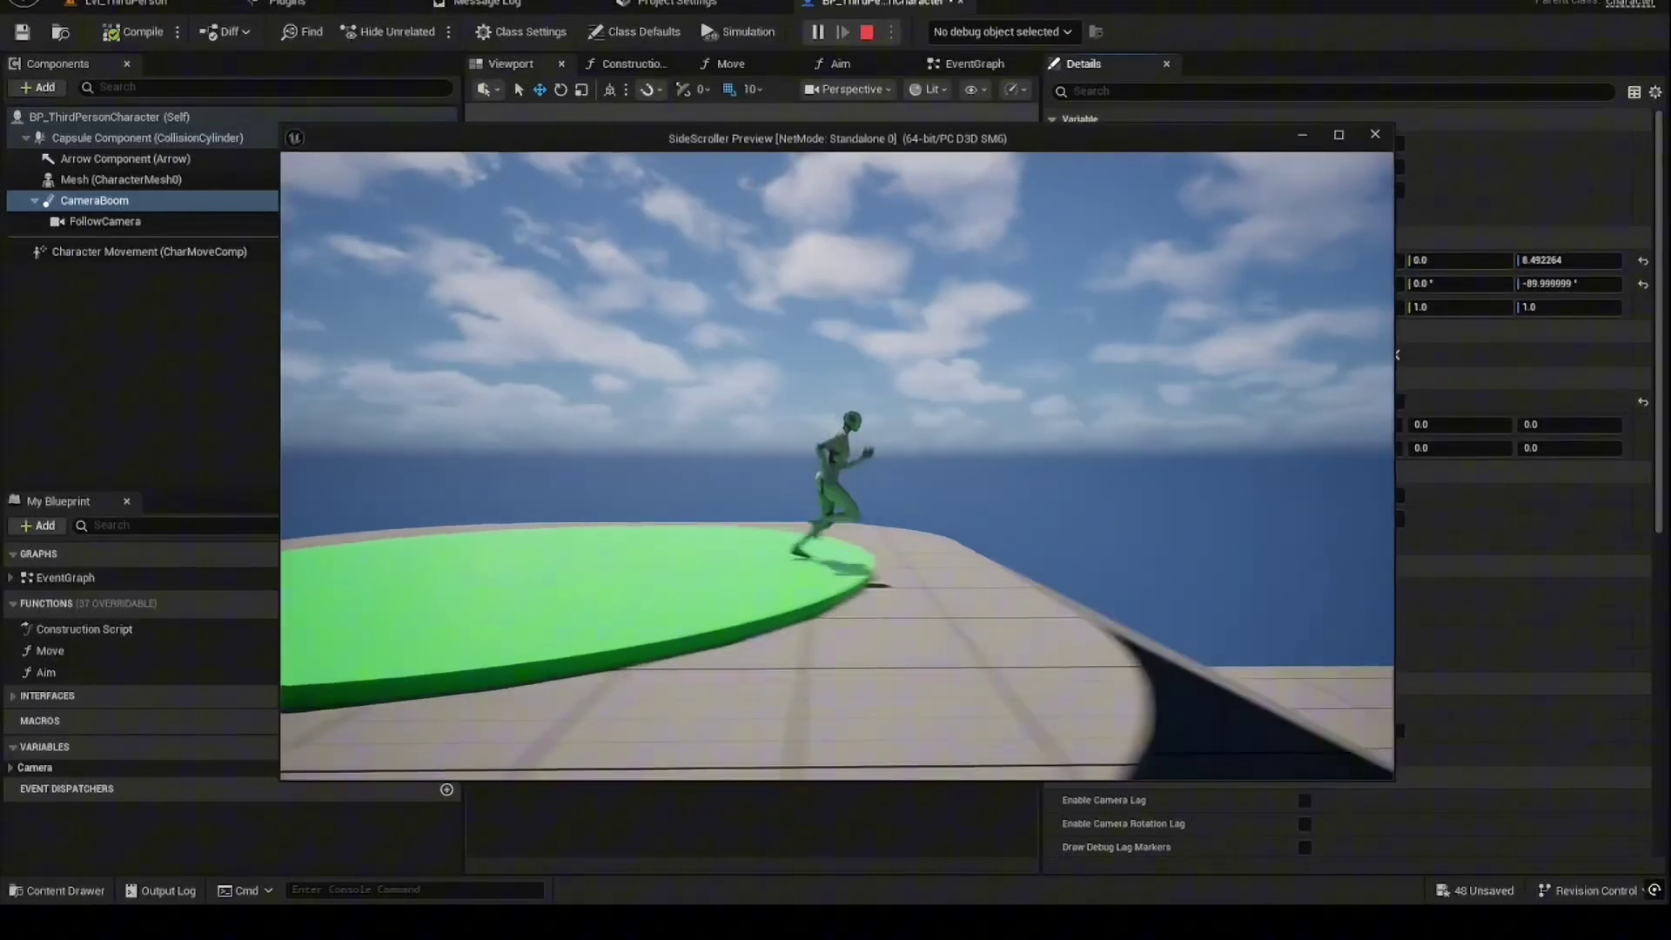
pyautogui.press('d')
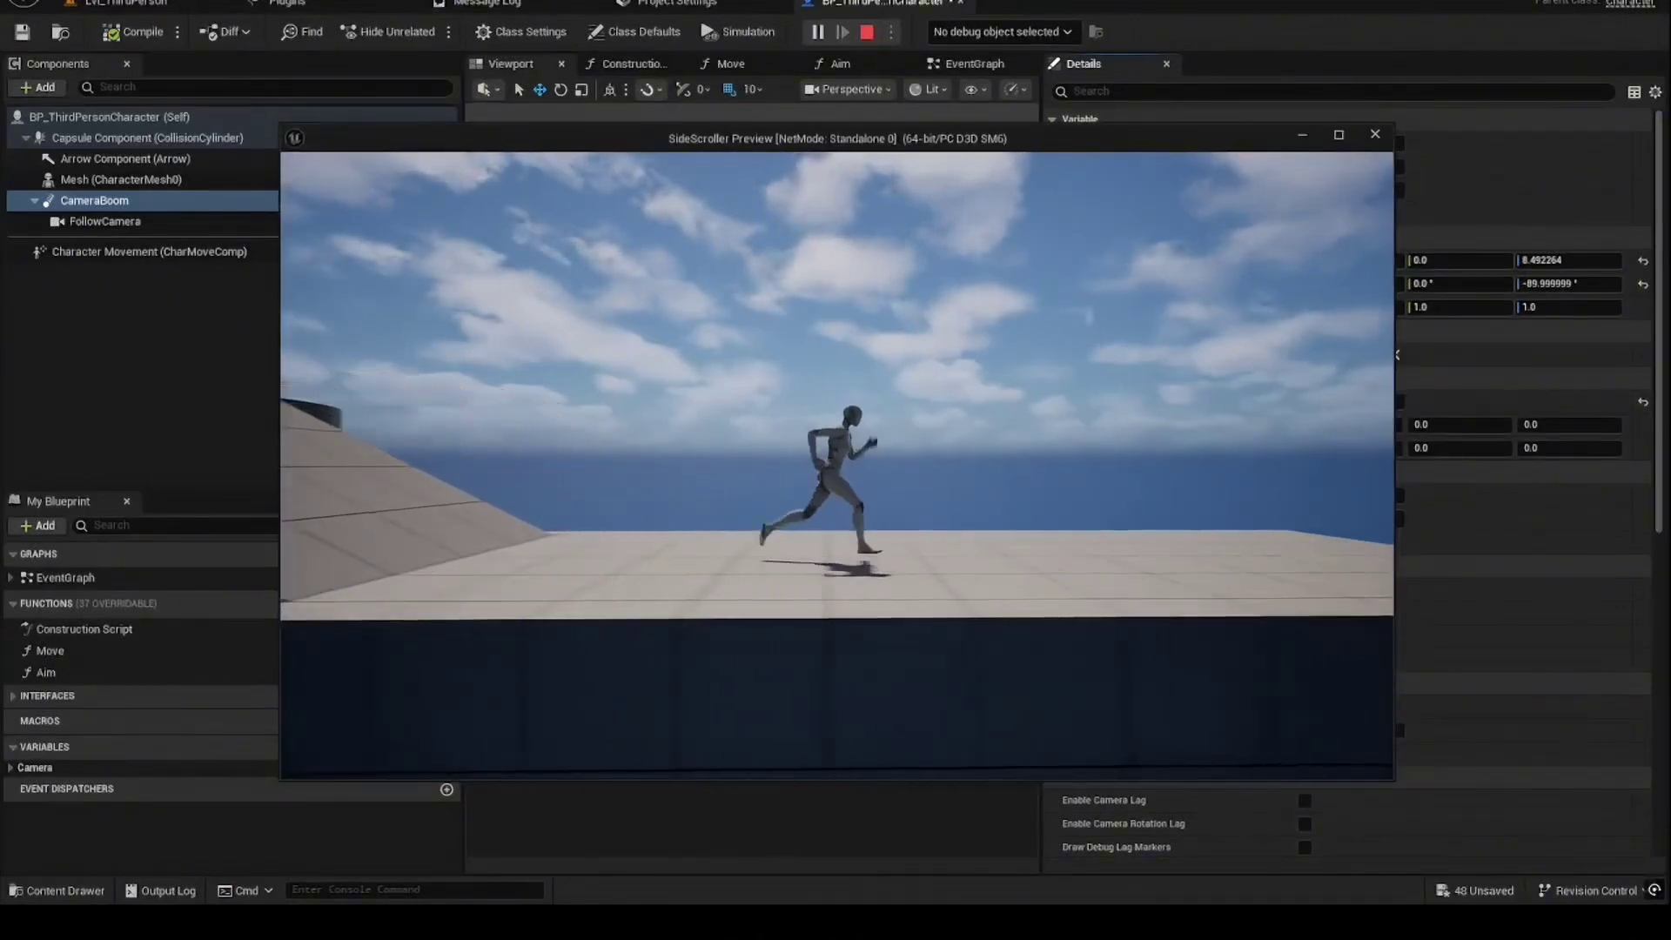
pyautogui.press('space')
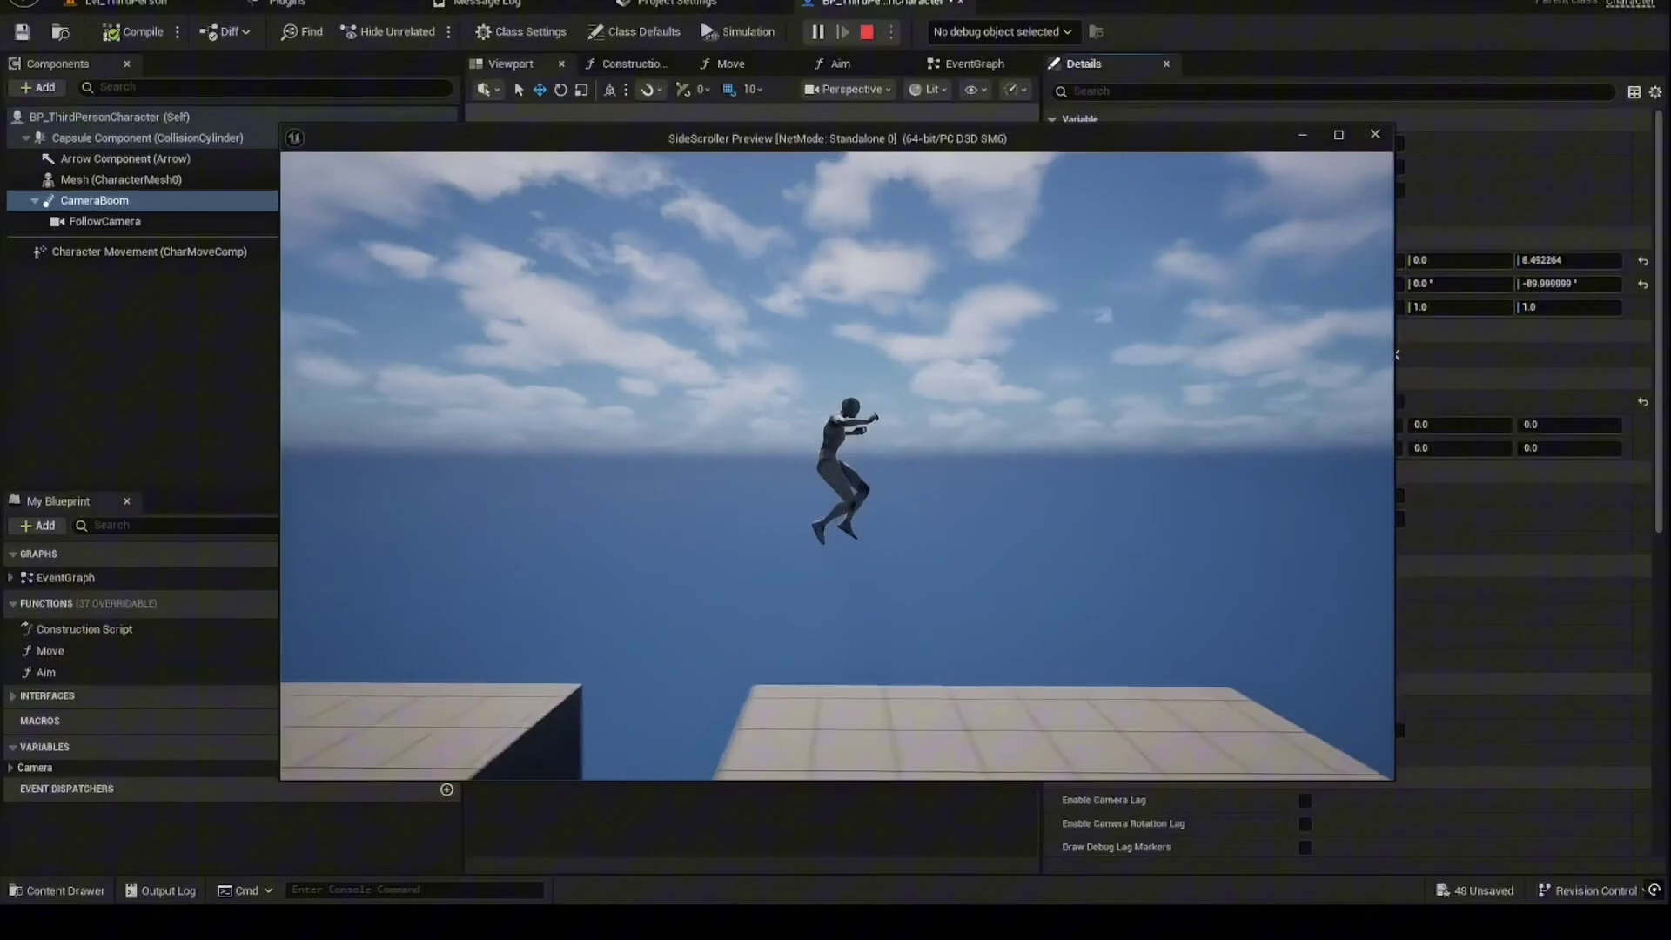
pyautogui.press('space')
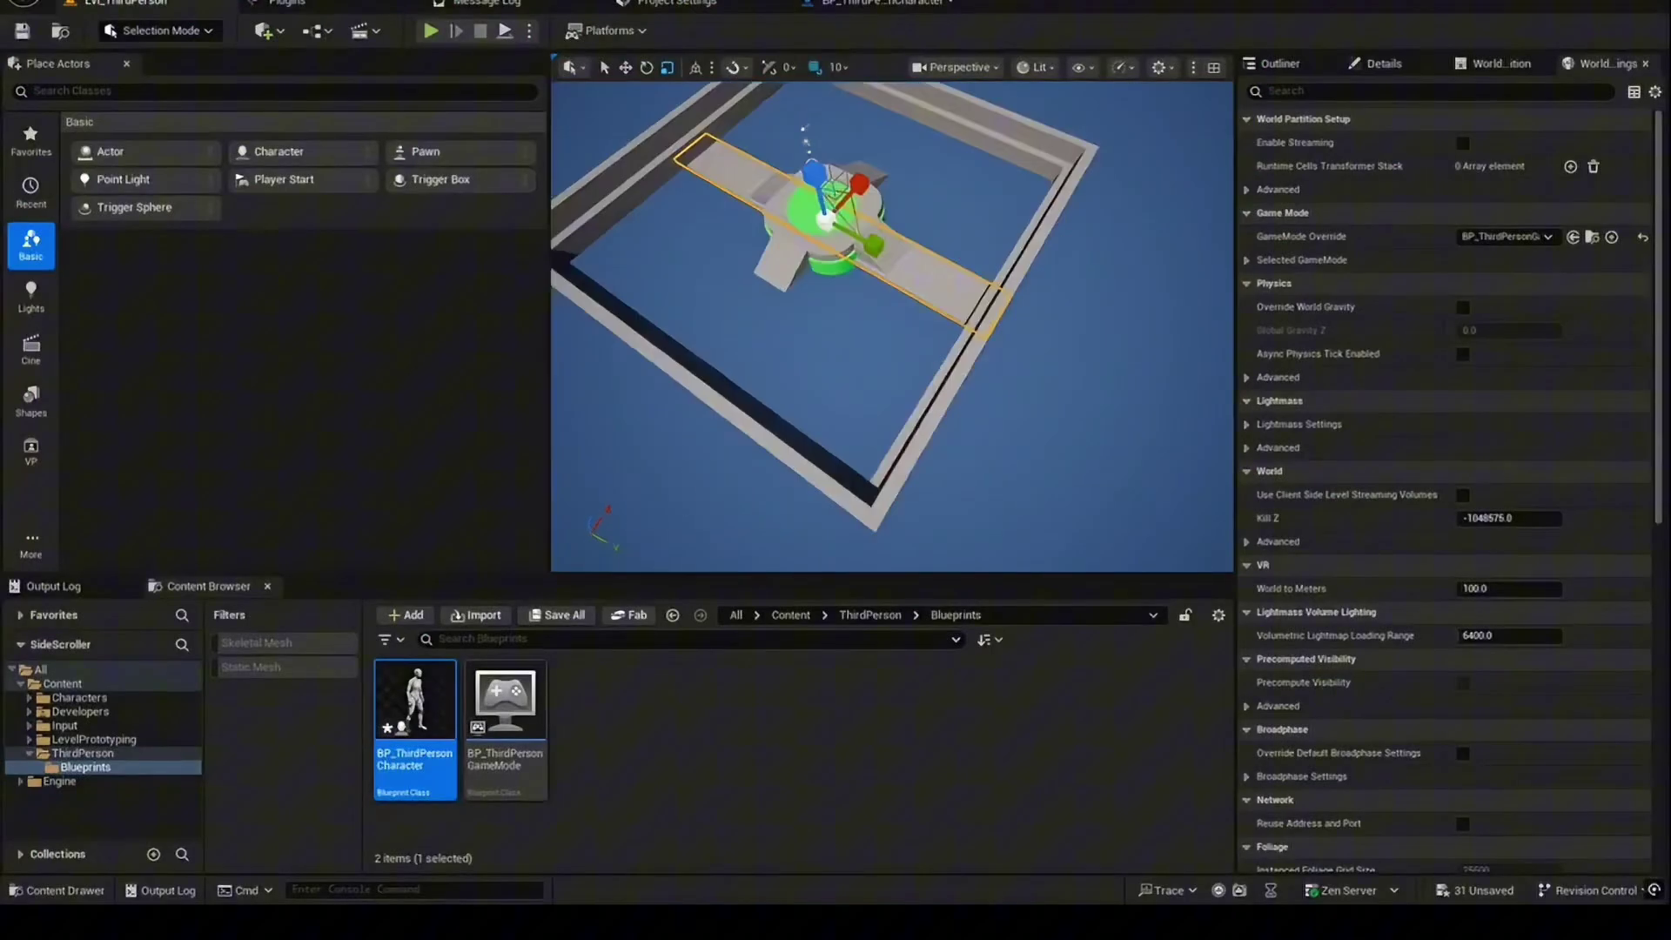
# Step: Orbit down over the platform and run a quick test play
pyautogui.moveTo(892, 326); pyautogui.dragTo(892, 327, button='right')
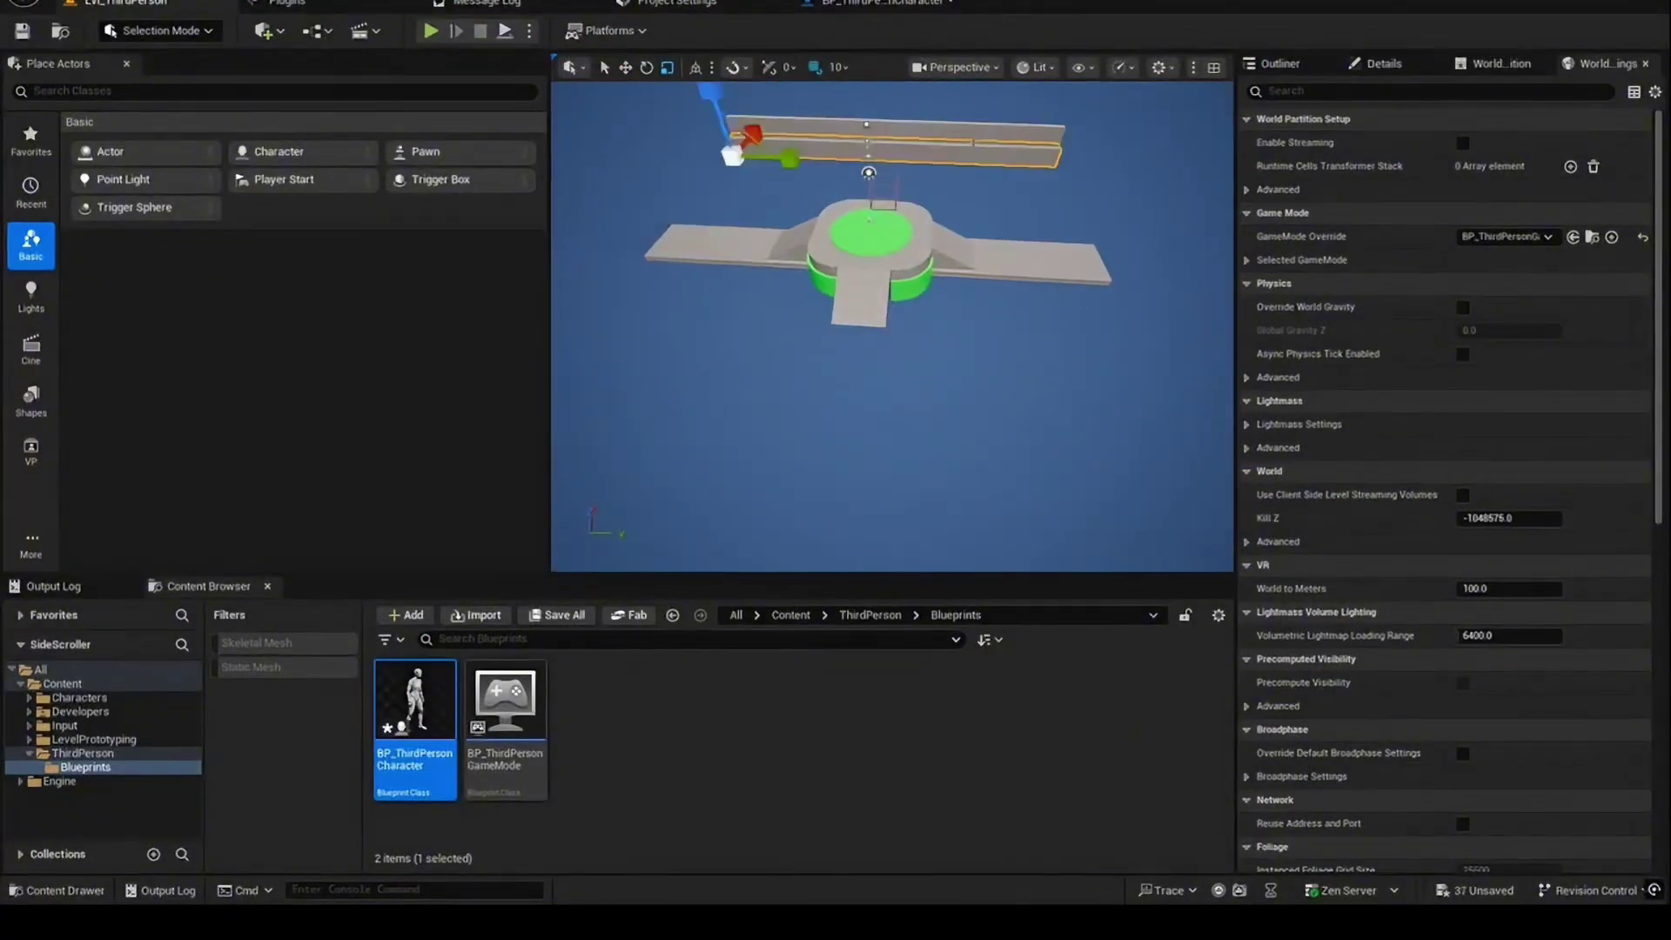
pyautogui.hotkey('alt', 'p')
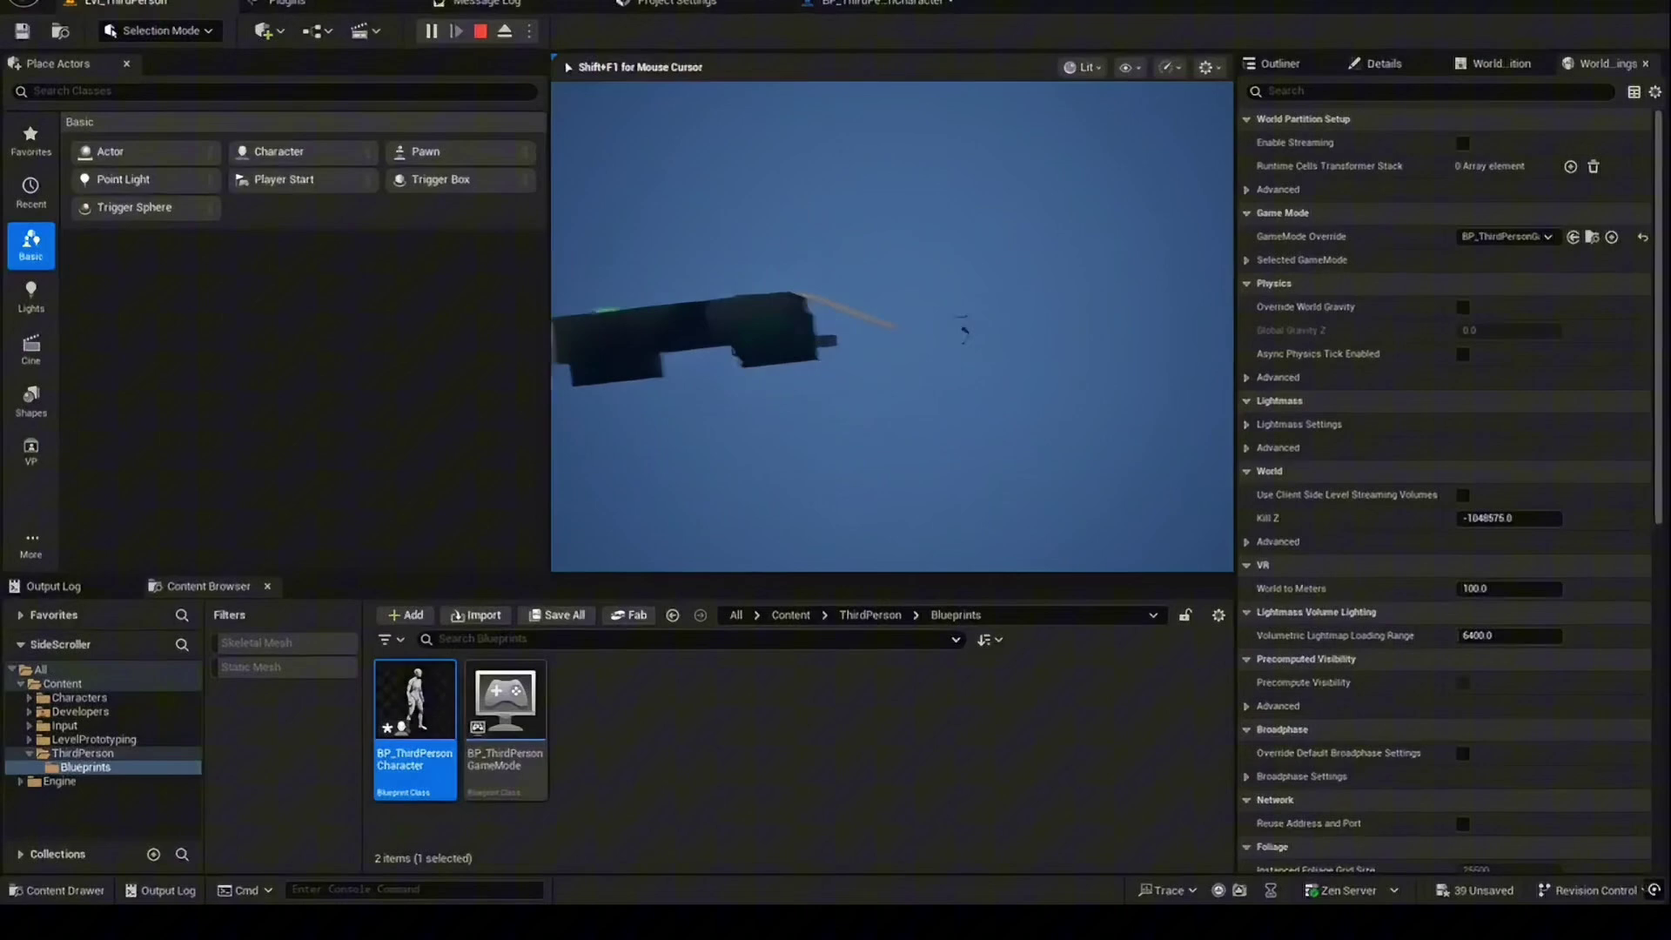
pyautogui.press('Escape')
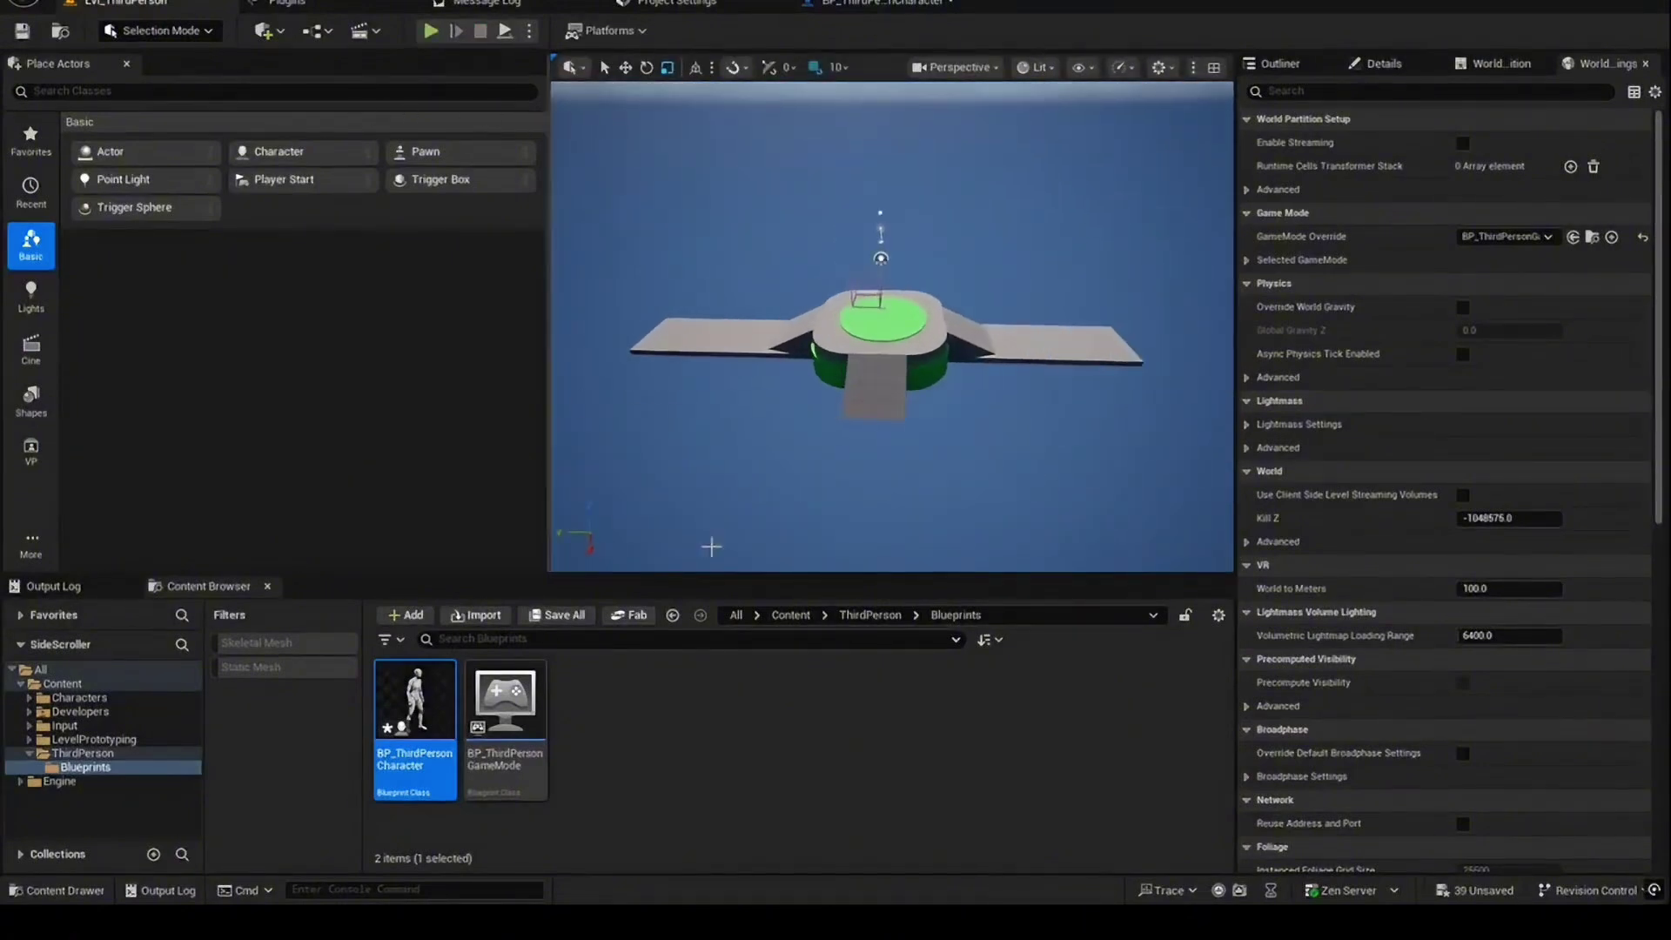
# Step: Extend the walkway with a long plank row right of the platform and test-play it
pyautogui.moveTo(711, 547); pyautogui.dragTo(1139, 366, button='right')
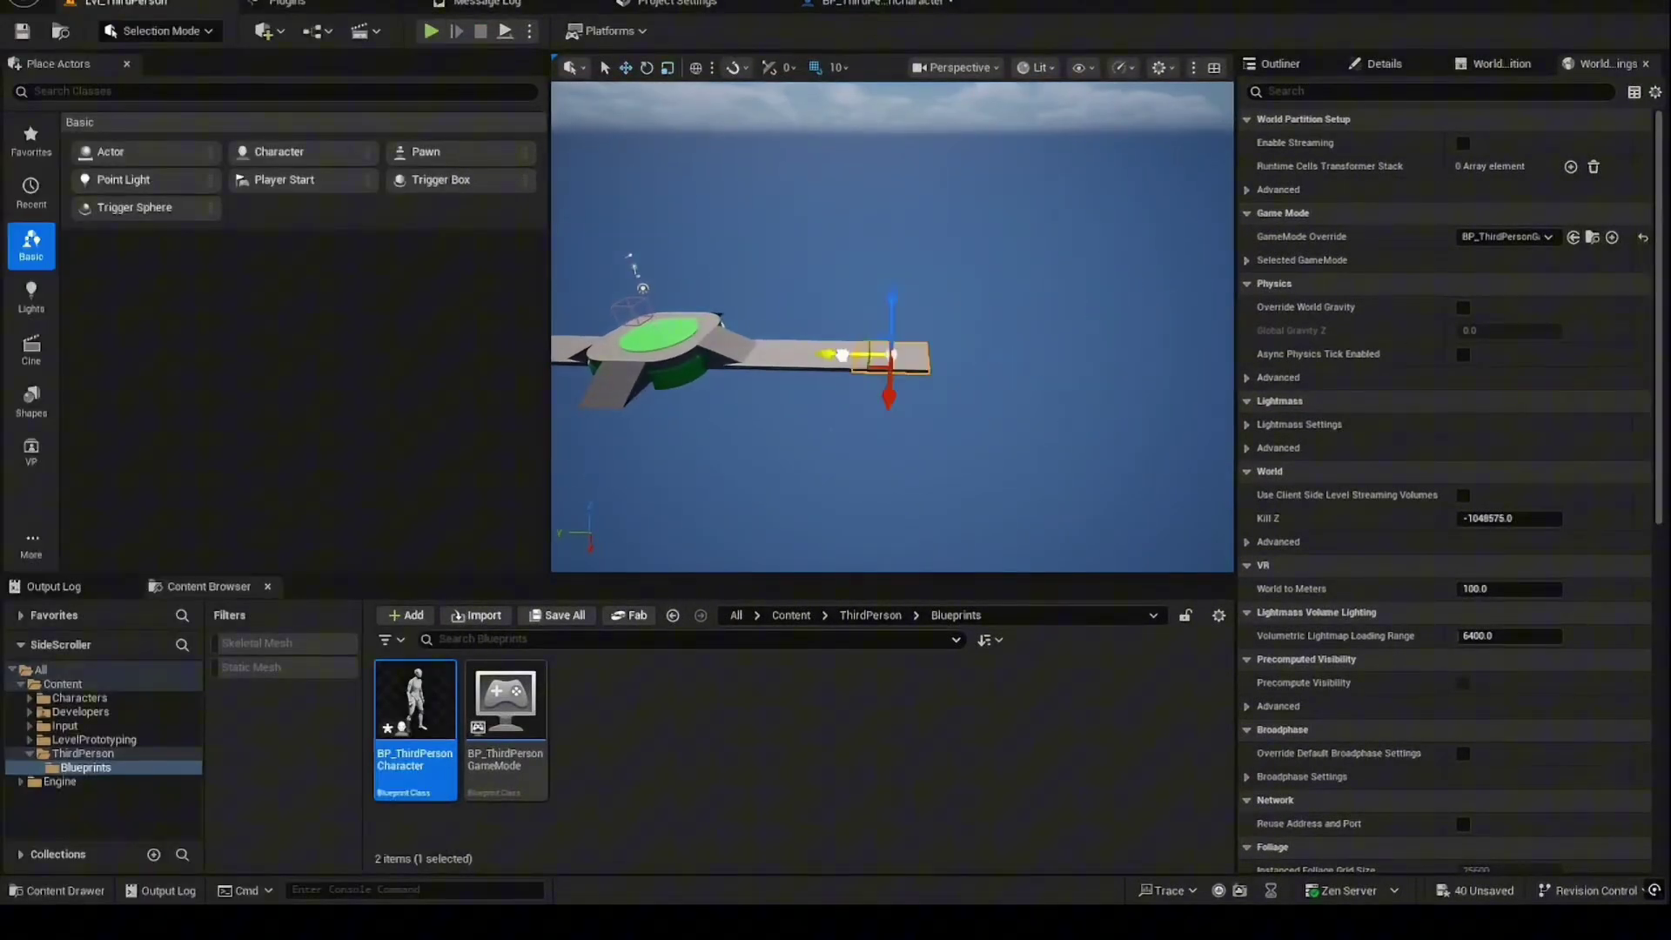
pyautogui.moveTo(990, 380); pyautogui.dragTo(859, 341, button='right')
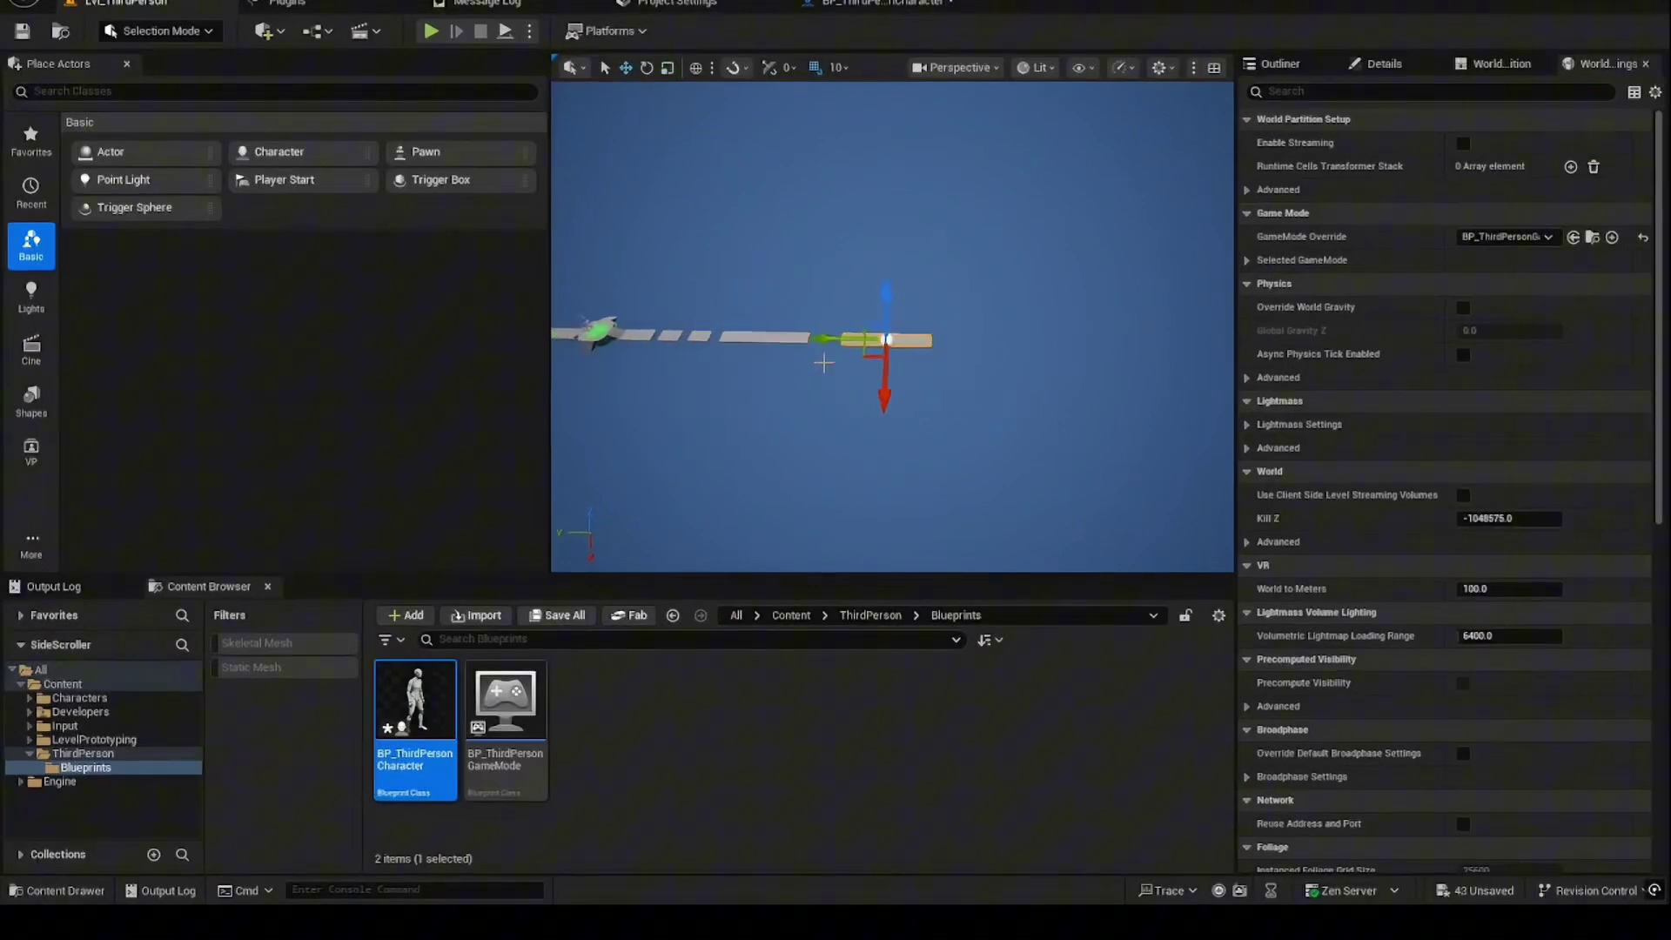
pyautogui.moveTo(893, 327); pyautogui.dragTo(853, 340, button='right')
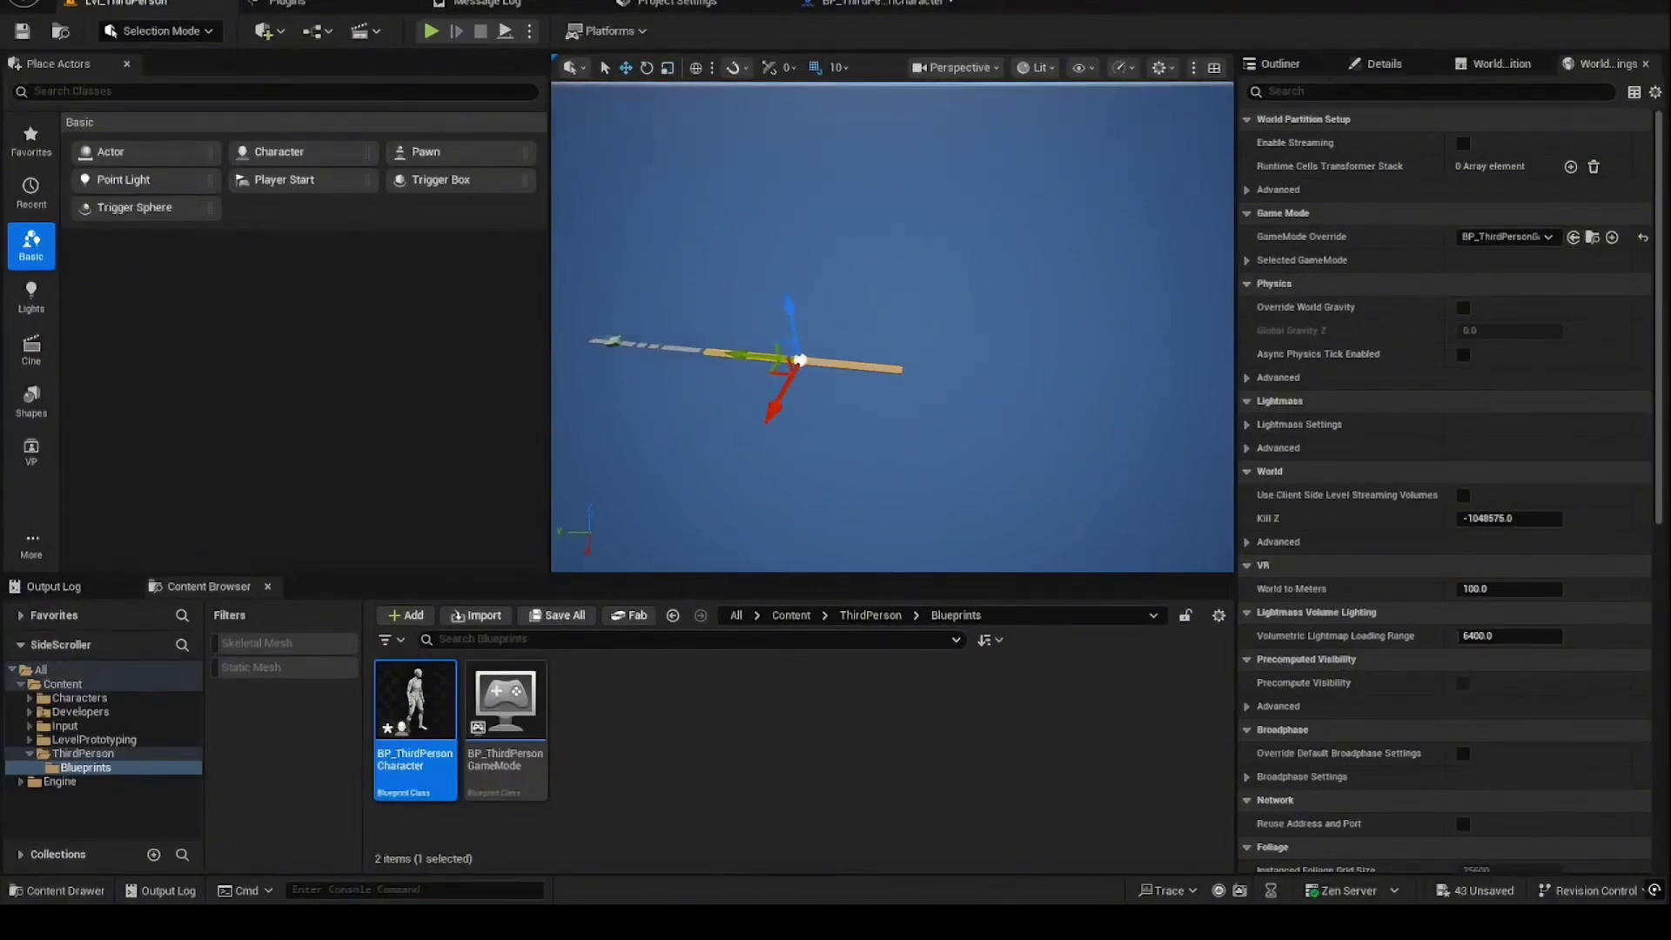
pyautogui.moveTo(988, 337); pyautogui.dragTo(771, 267, button='right')
pyautogui.moveTo(1120, 336)
pyautogui.mouseDown(button='right')
pyautogui.moveTo(1158, 301)
pyautogui.moveTo(1127, 320)
pyautogui.mouseUp(button='right')
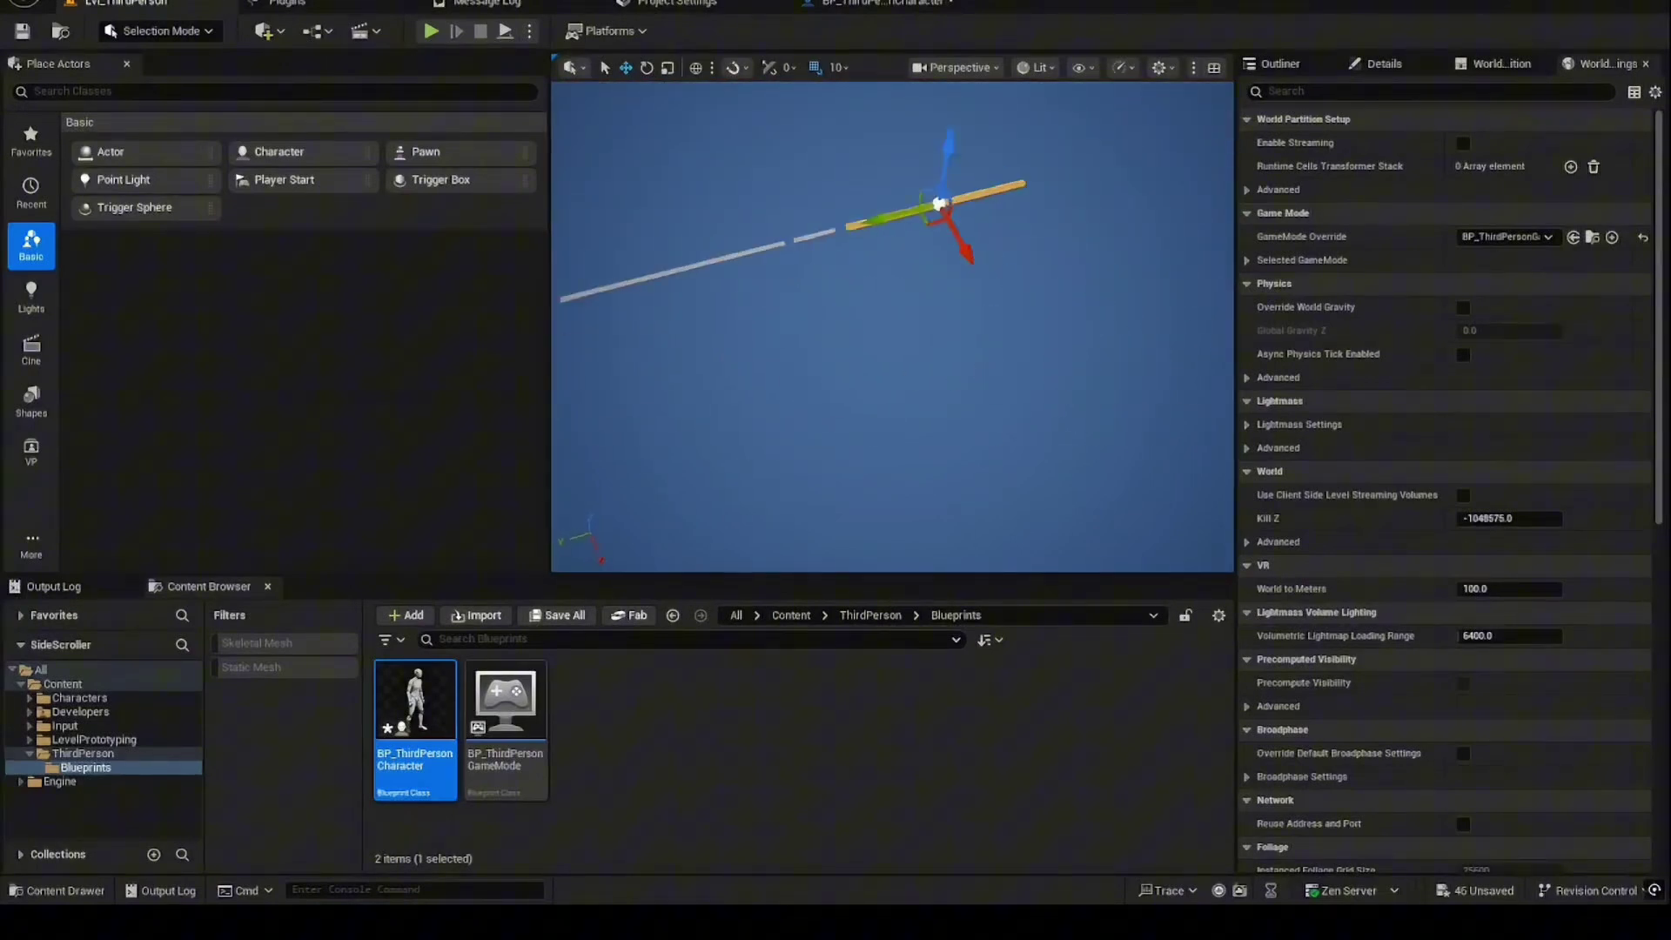
pyautogui.moveTo(938, 203); pyautogui.dragTo(905, 409, button='right')
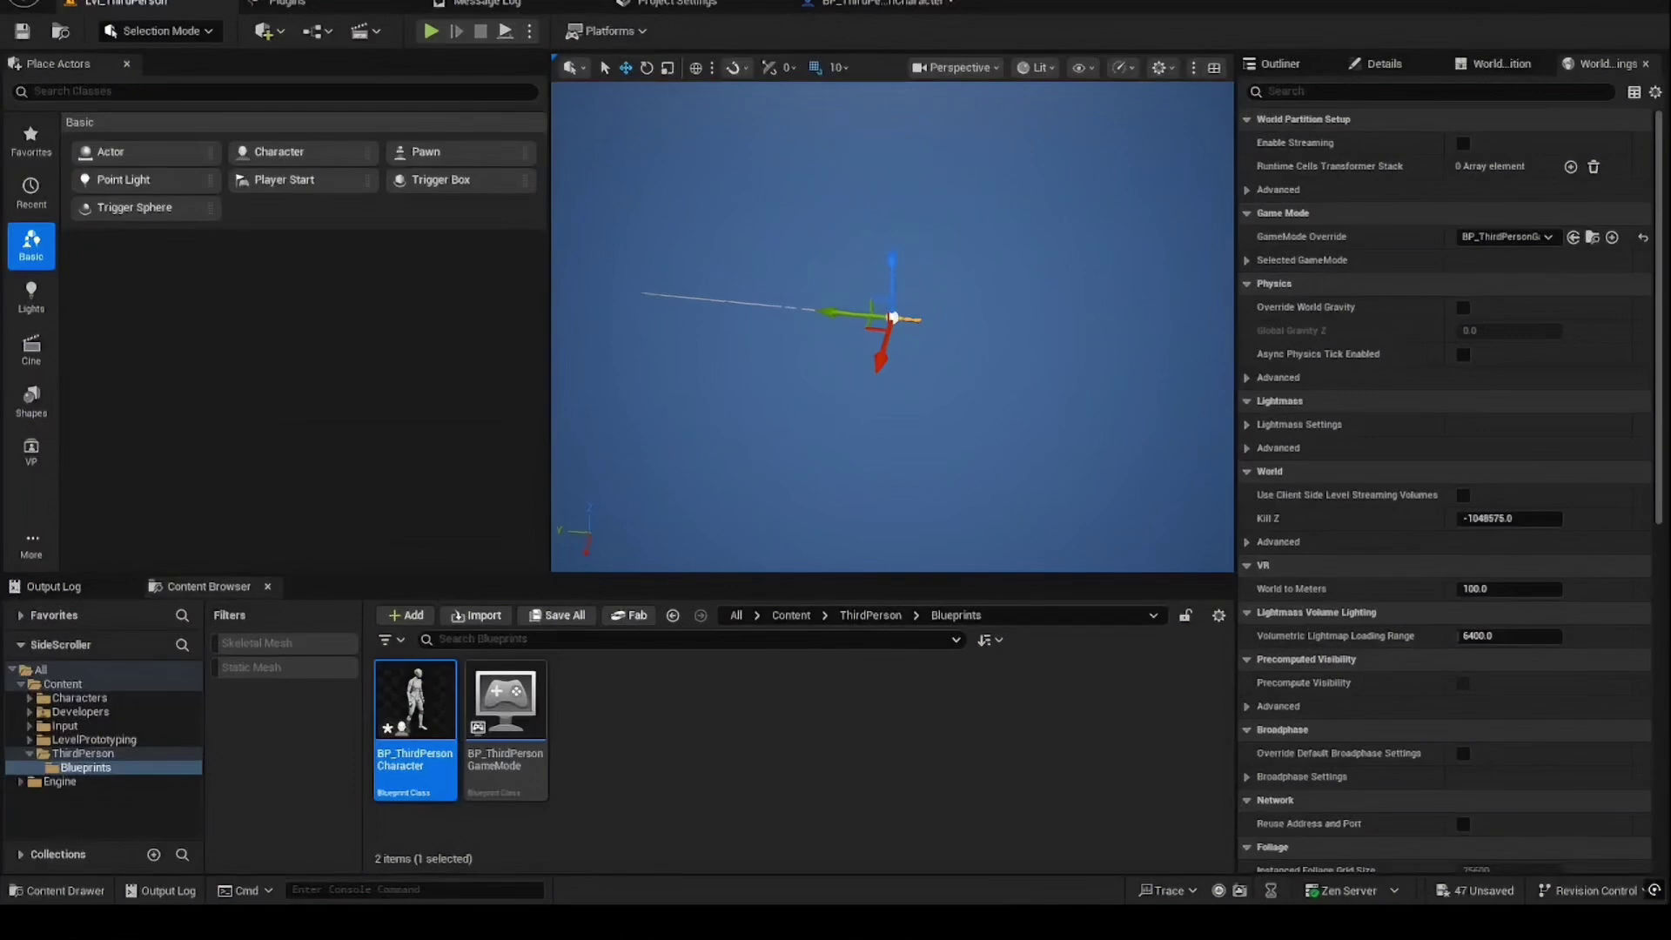
pyautogui.click(431, 31)
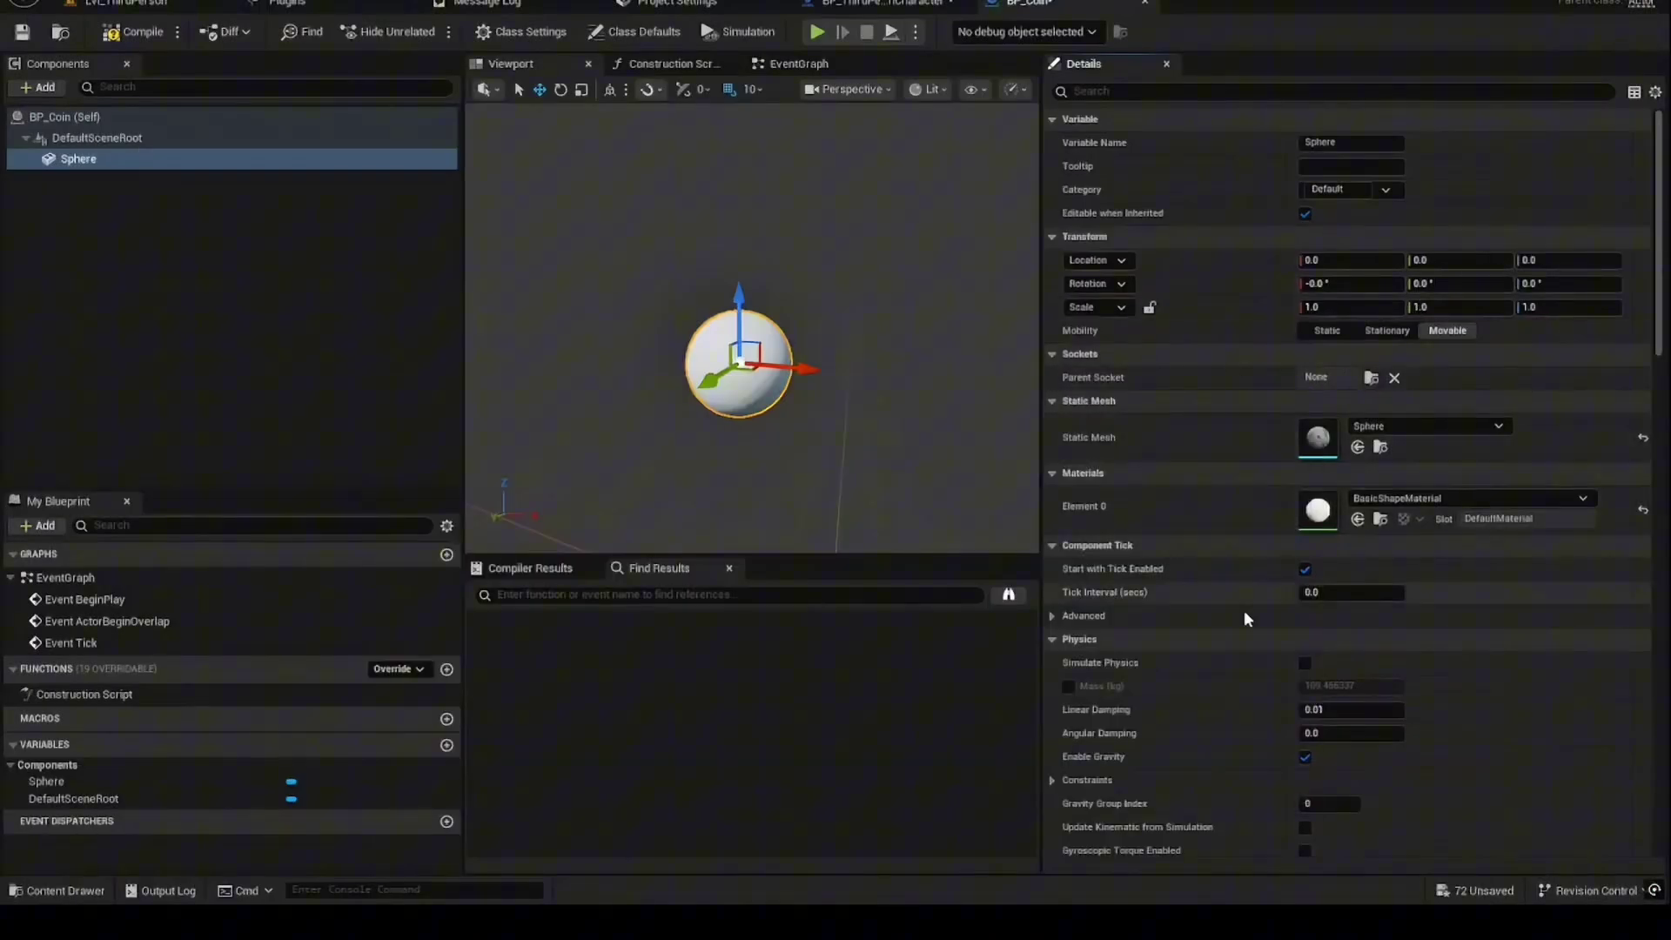
# Step: Give the BP_Coin Sphere the BoneWeightMaterial and compile the Blueprint
pyautogui.scroll(-2, 1242, 629)
pyautogui.scroll(-6, 1242, 633)
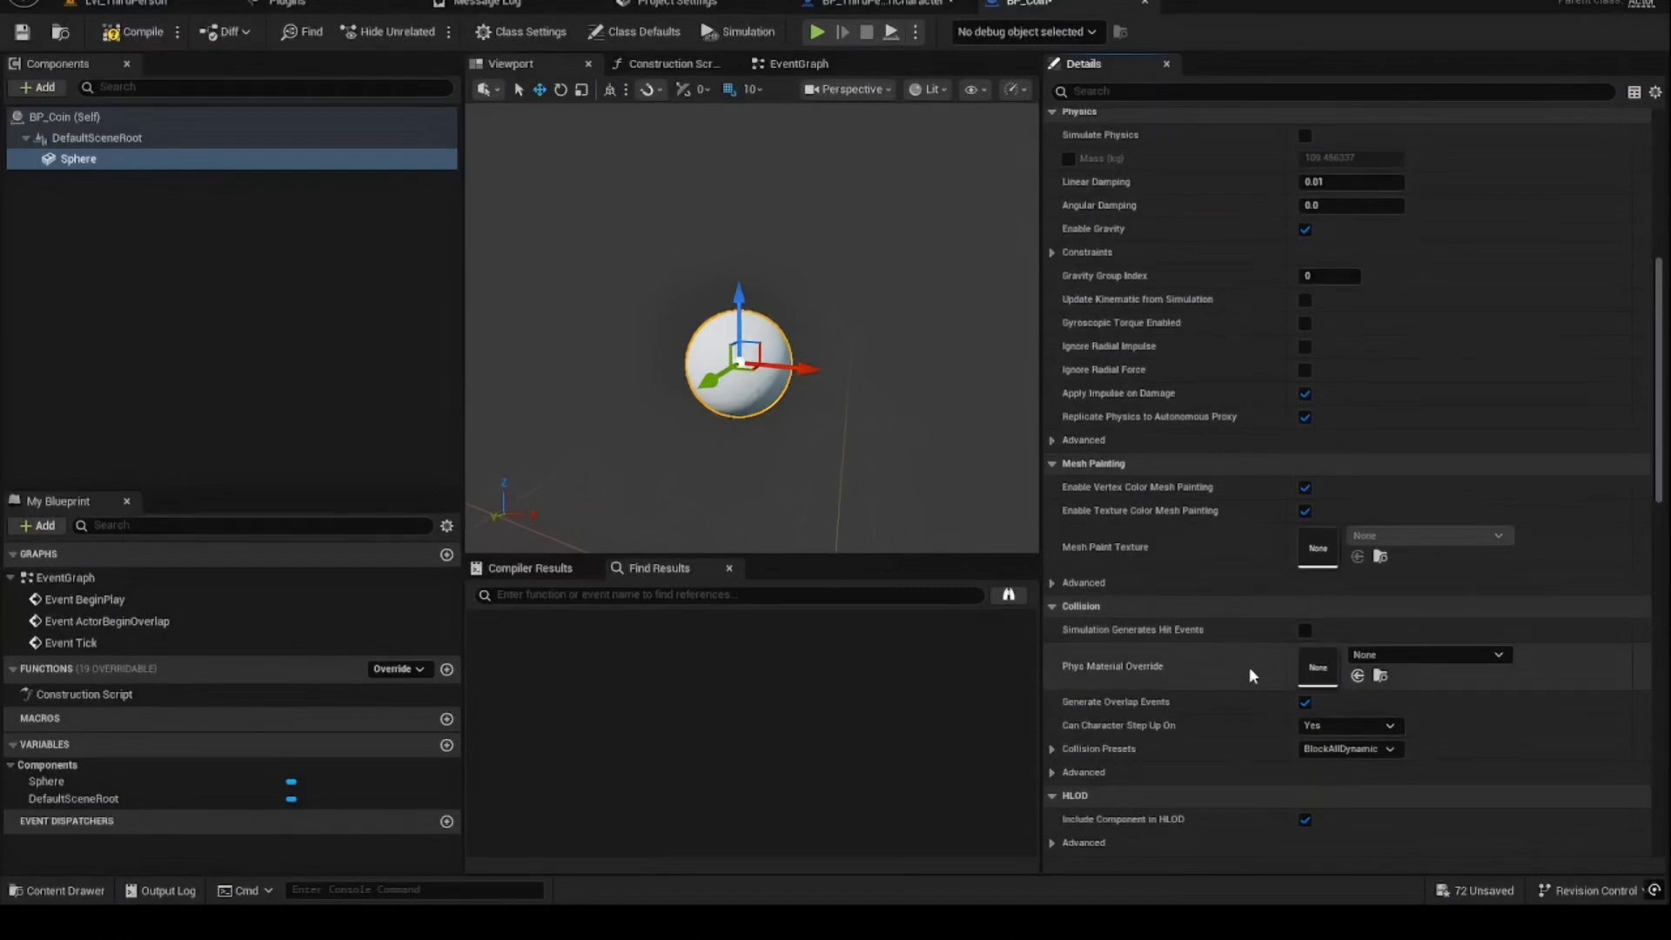
pyautogui.scroll(-2, 1318, 728)
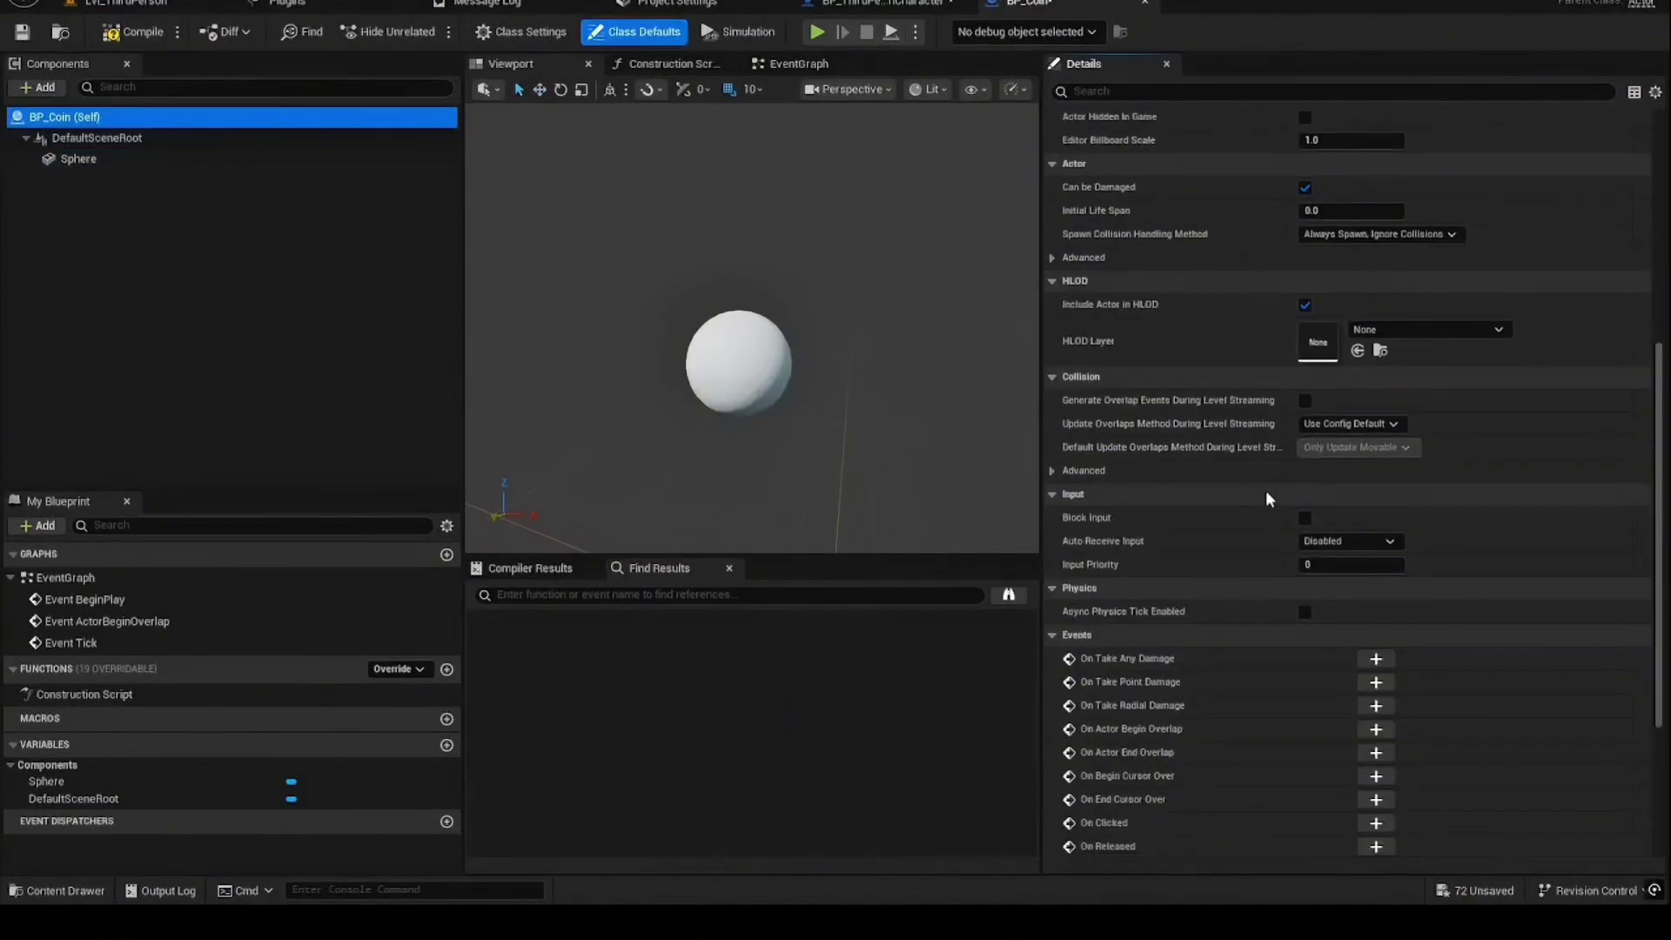
pyautogui.scroll(6, 1265, 489)
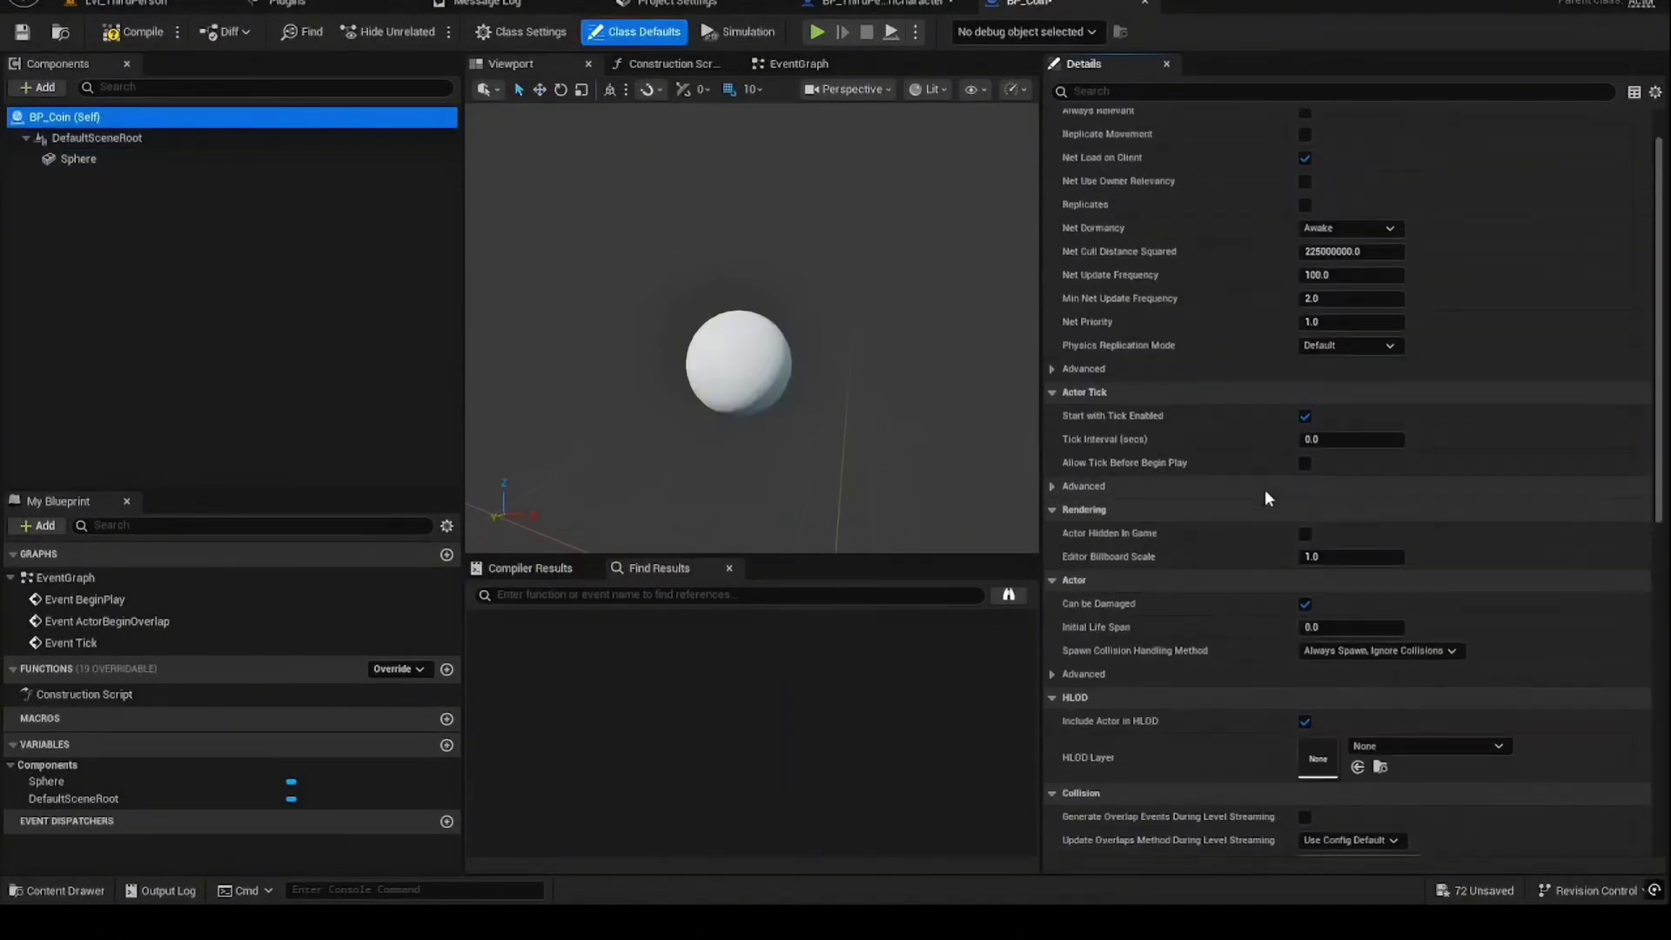
pyautogui.click(75, 159)
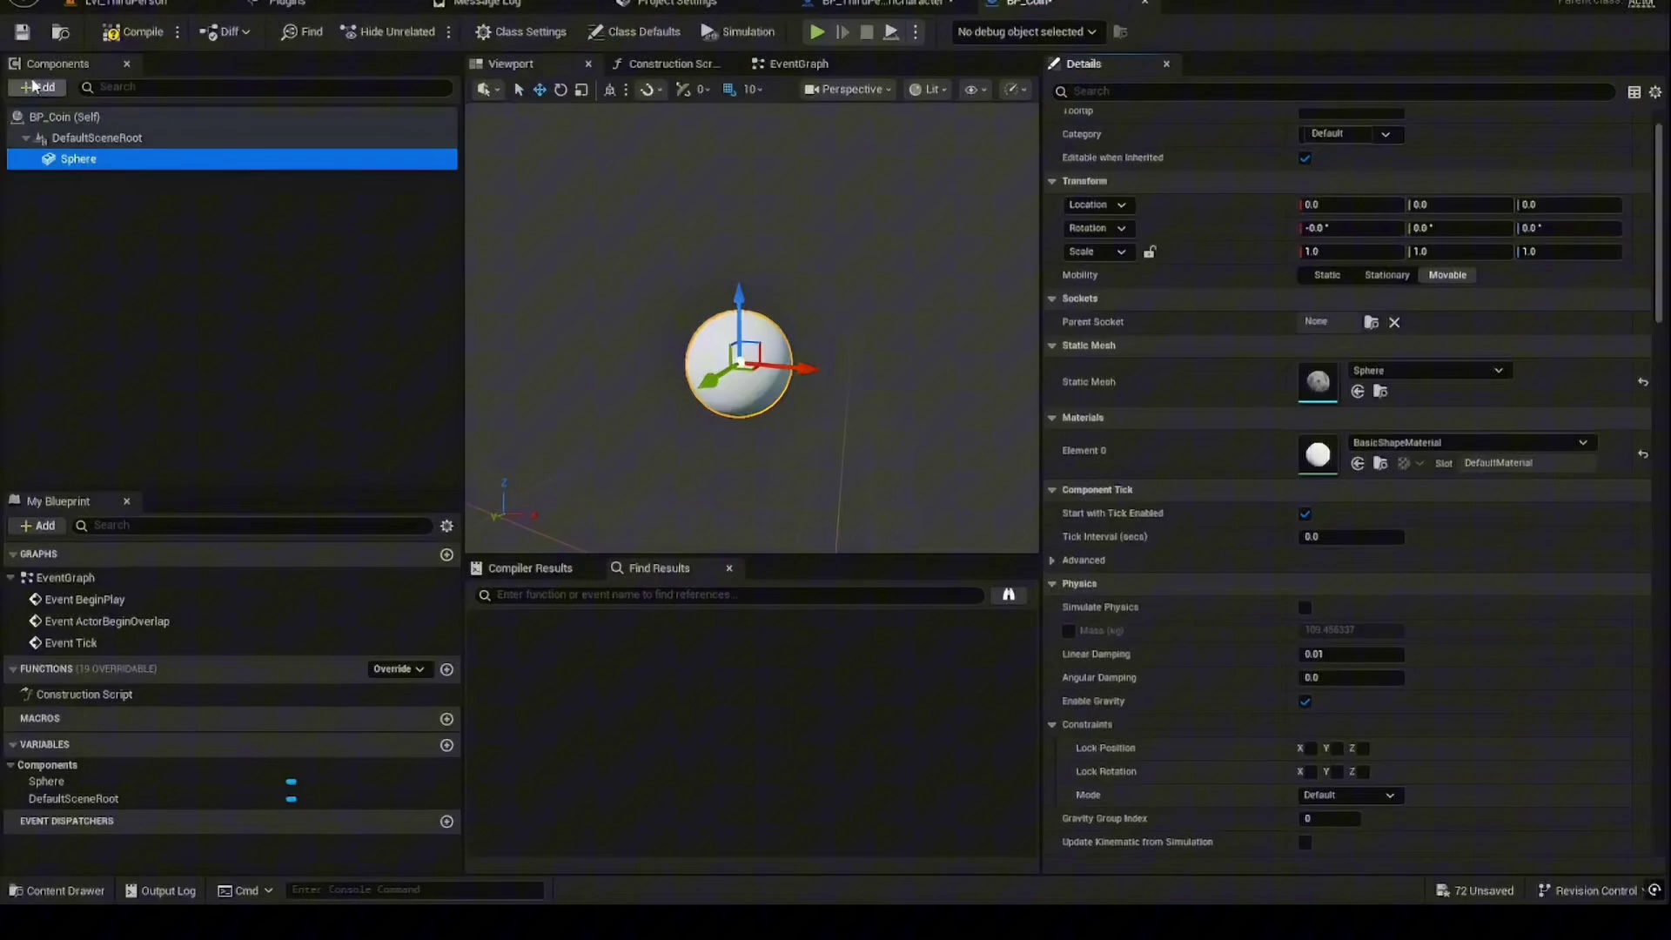
pyautogui.click(122, 138)
pyautogui.click(37, 87)
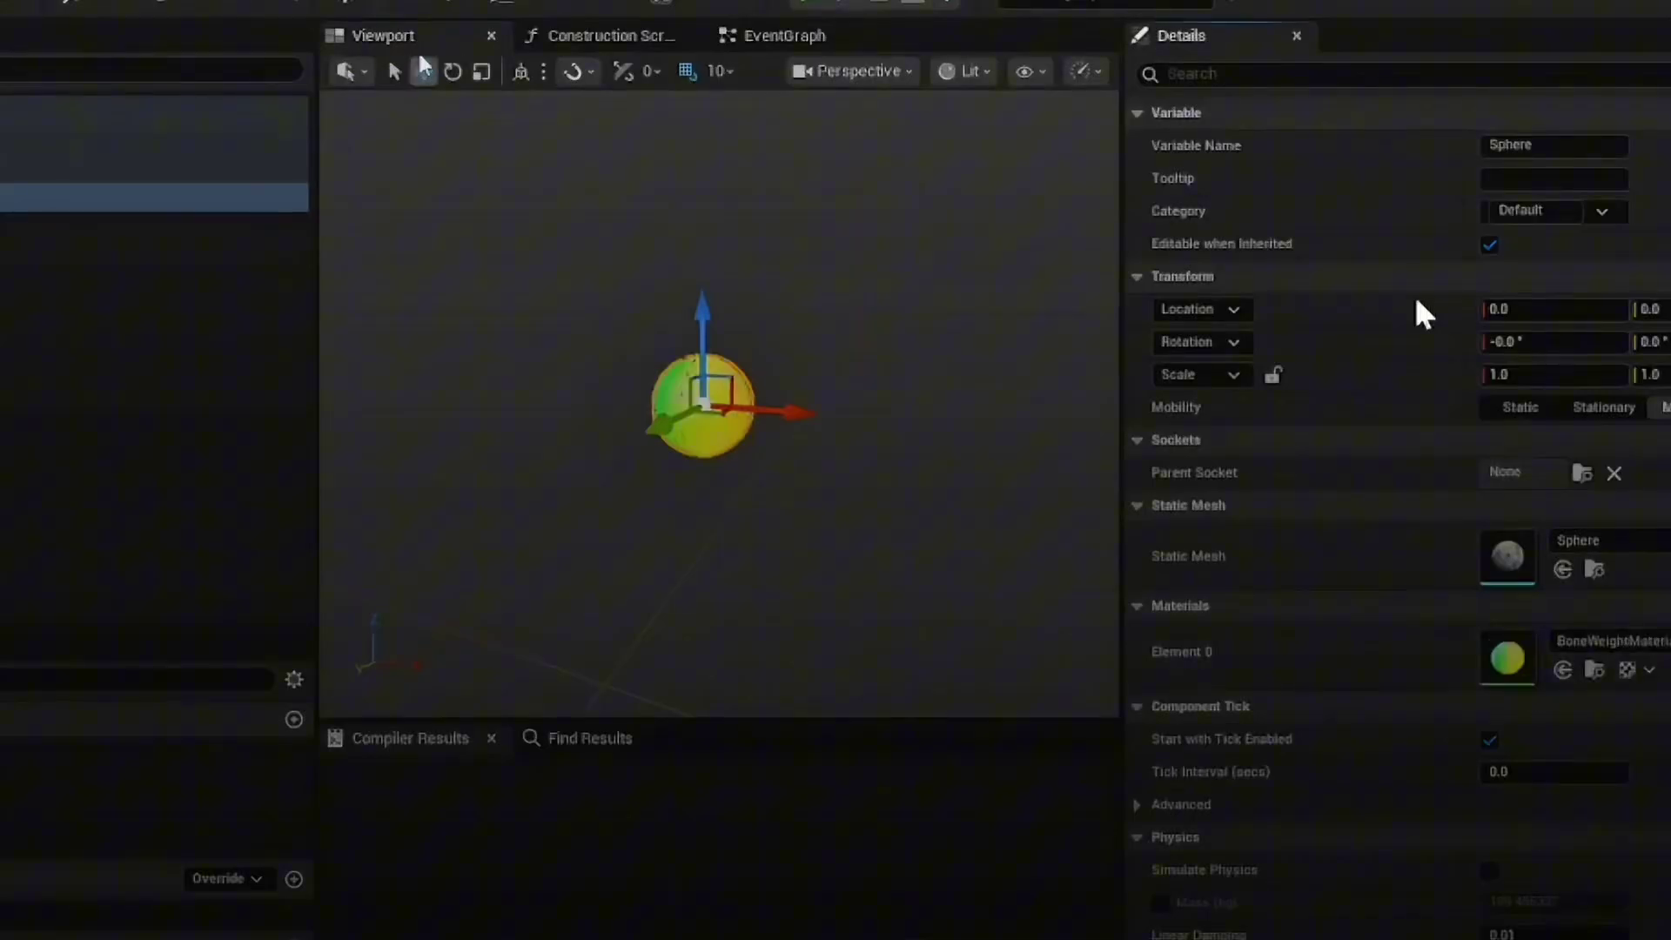
pyautogui.press('F7')
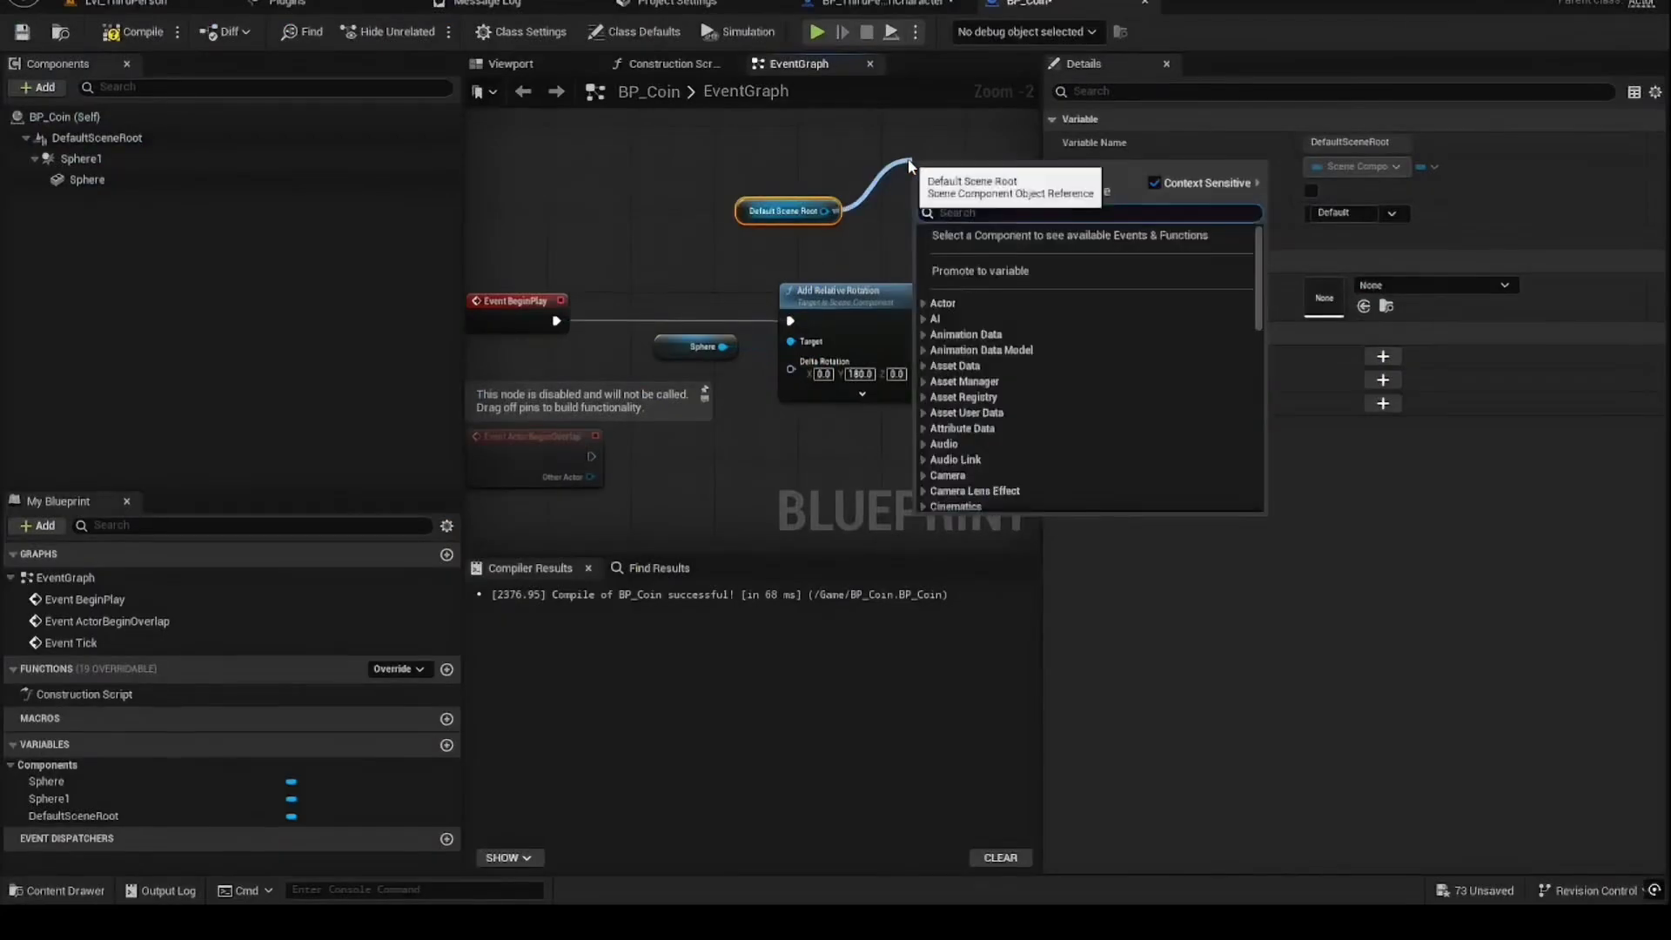
# Step: Add an Add World Rotation node for the coin's root and test-play with the coin placed
pyautogui.write('add rotation')
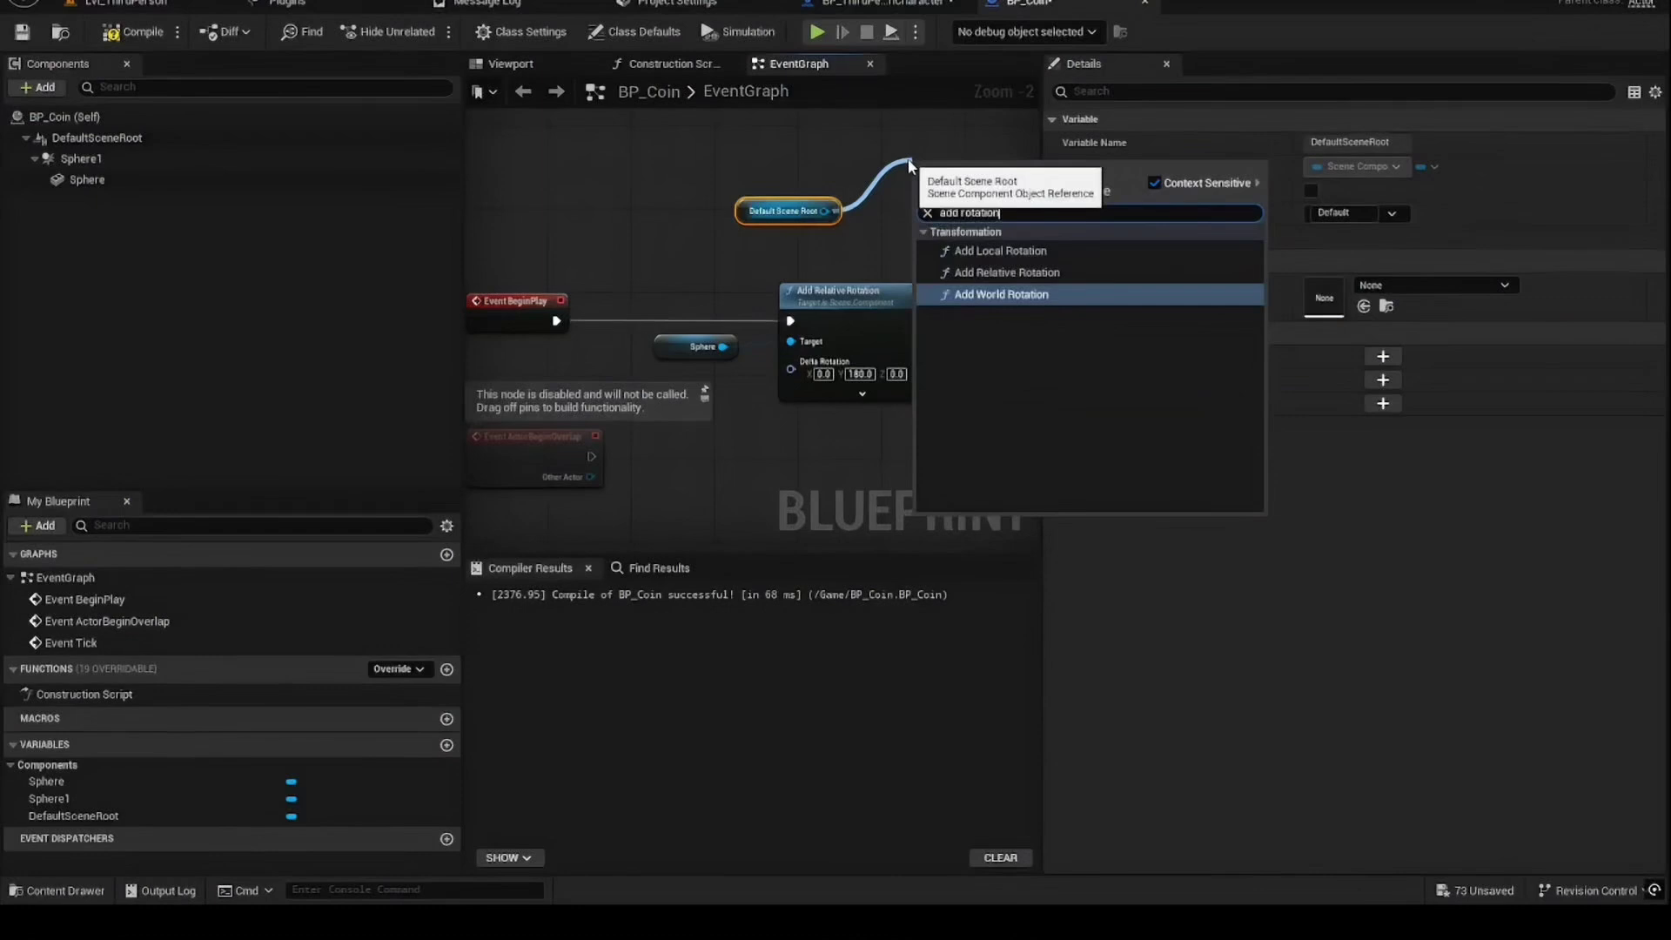
pyautogui.click(1001, 294)
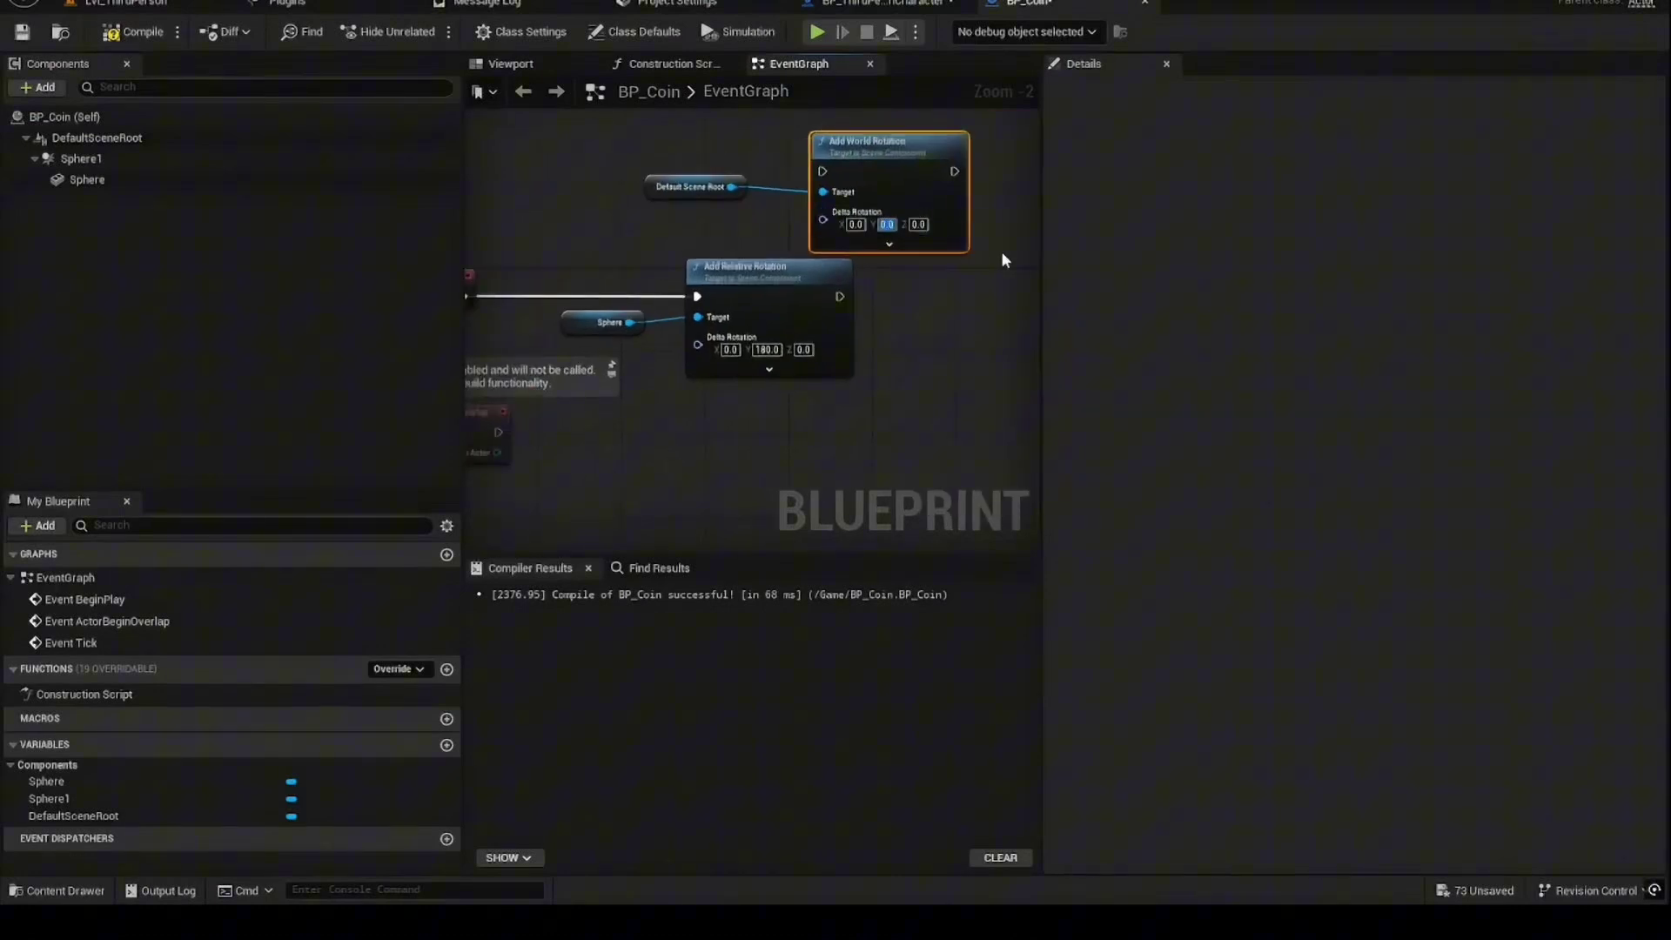
pyautogui.moveTo(540, 280); pyautogui.dragTo(730, 282)
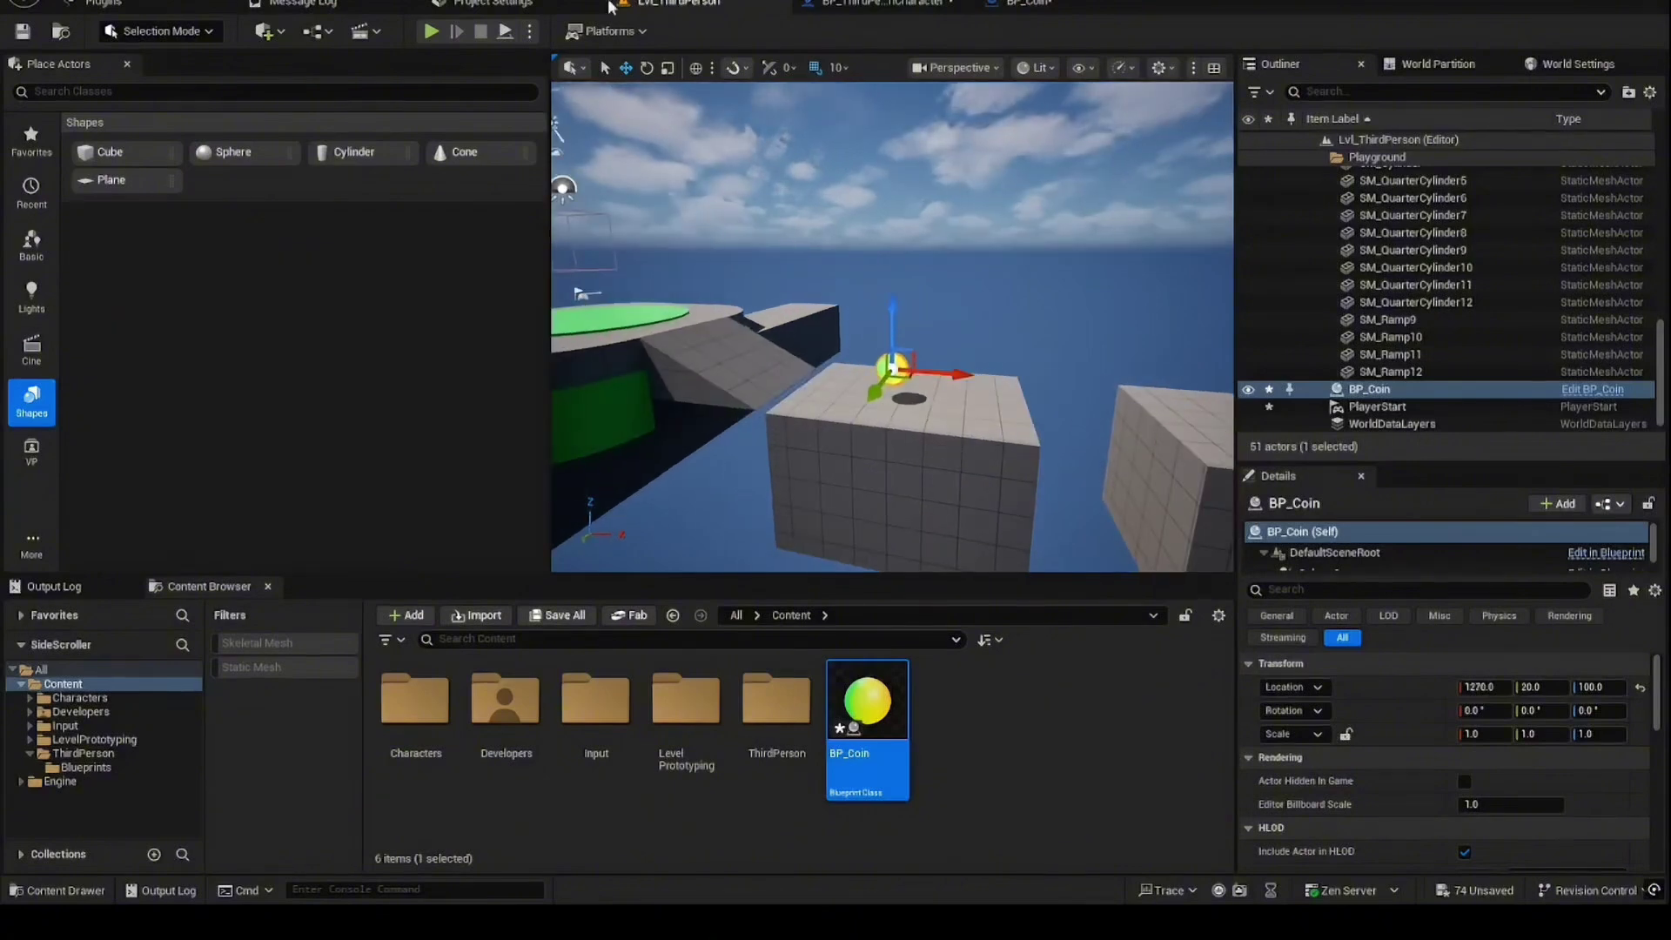
pyautogui.click(431, 32)
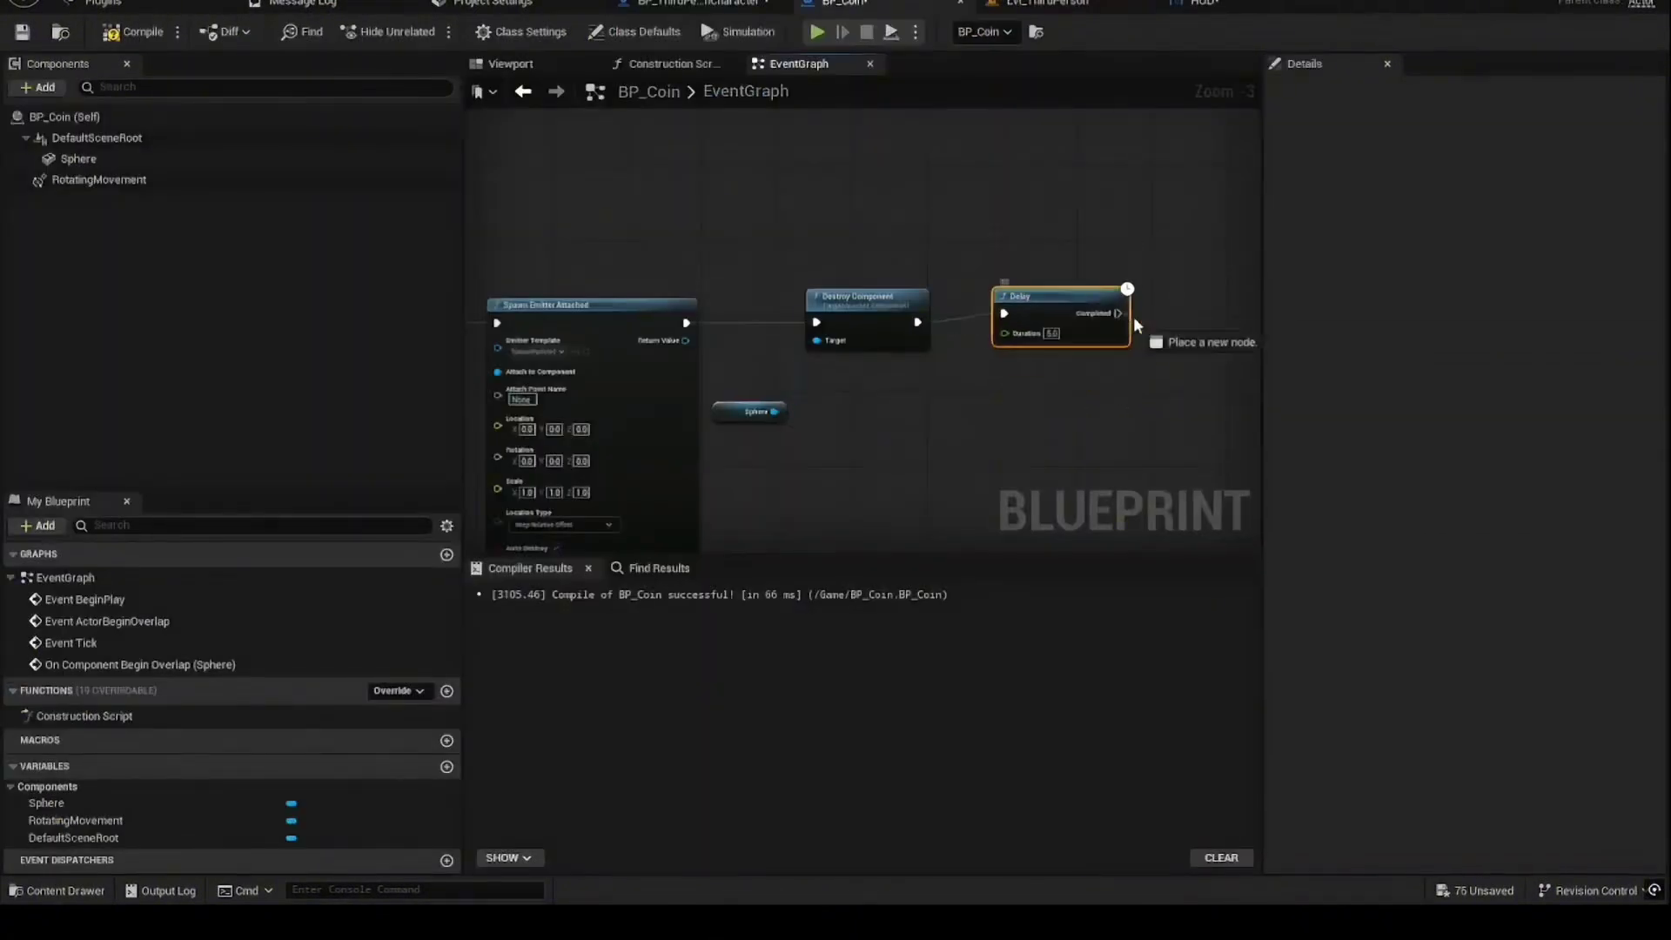
# Step: Add a Destroy Actor node after the Delay and play the level
pyautogui.moveTo(1148, 340); pyautogui.dragTo(1200, 365)
pyautogui.write('destroy')
pyautogui.click(1286, 417)
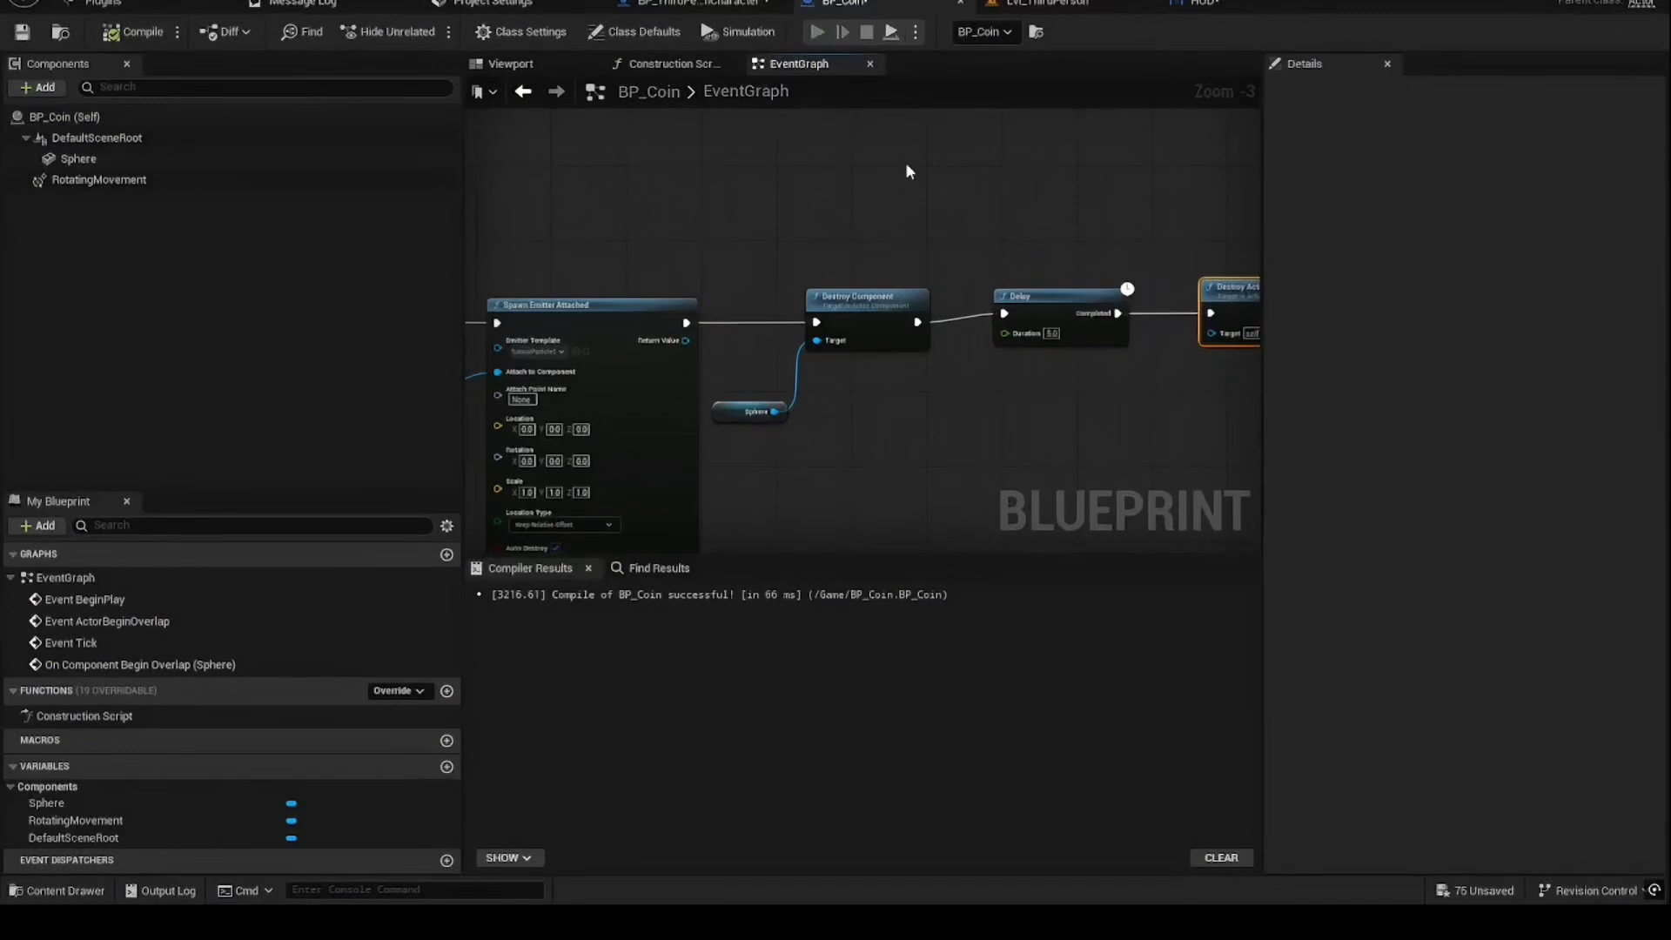
pyautogui.hotkey('alt', 'p')
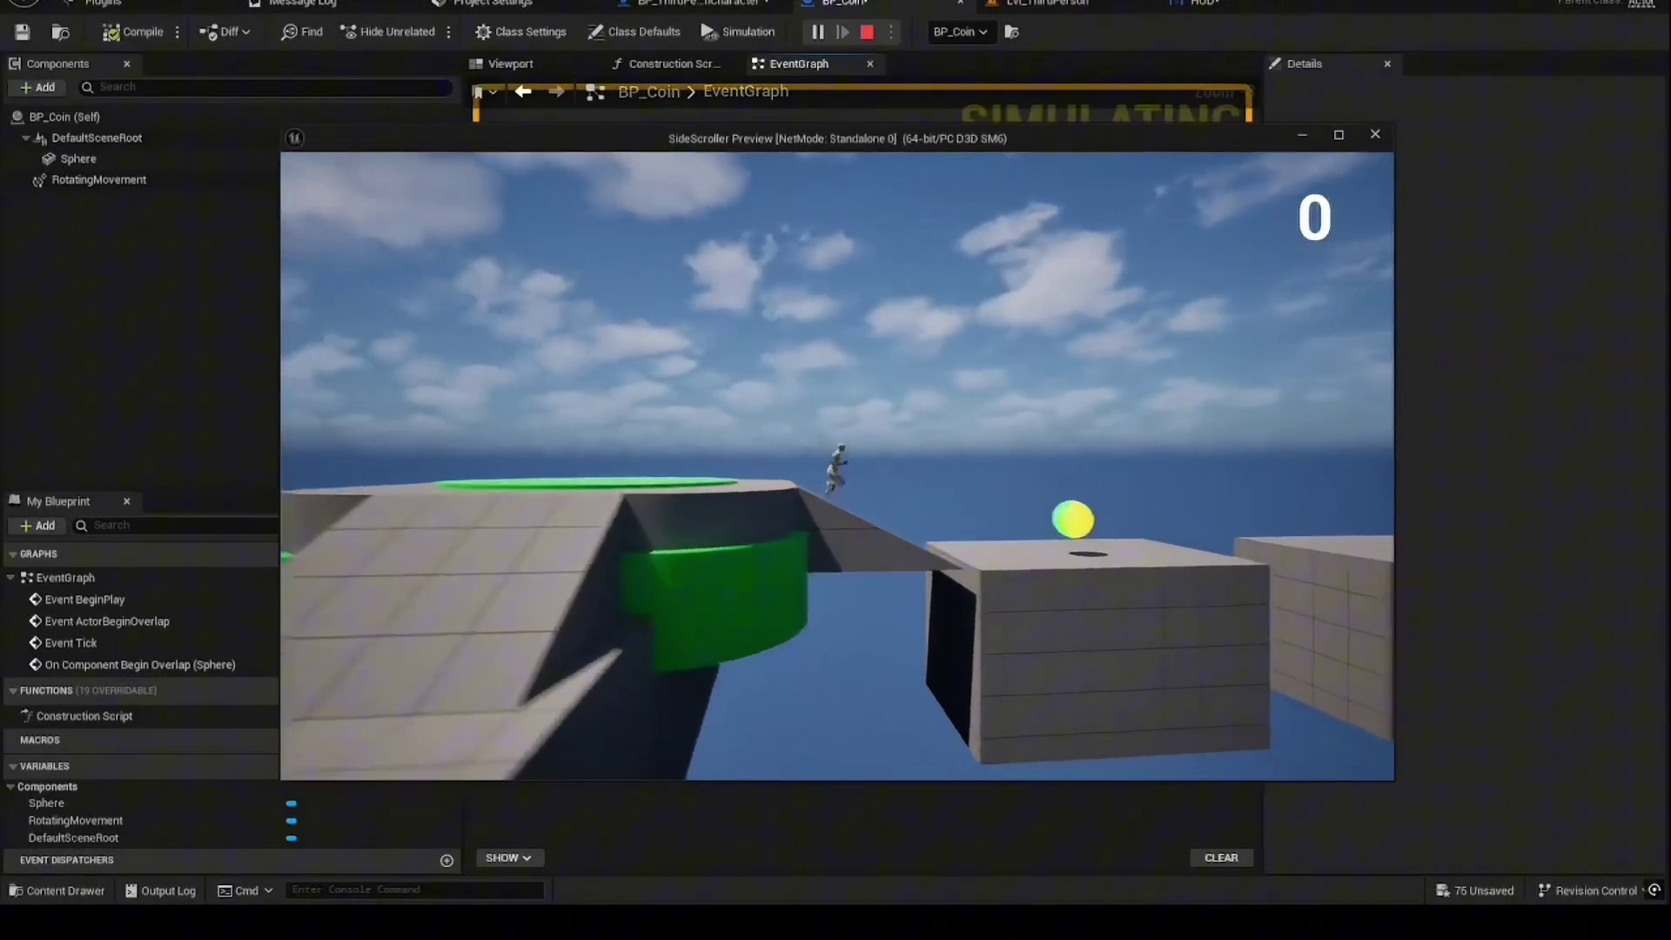
# Step: Run the character right into the coin so the score goes from 0 to 1
pyautogui.press('d')
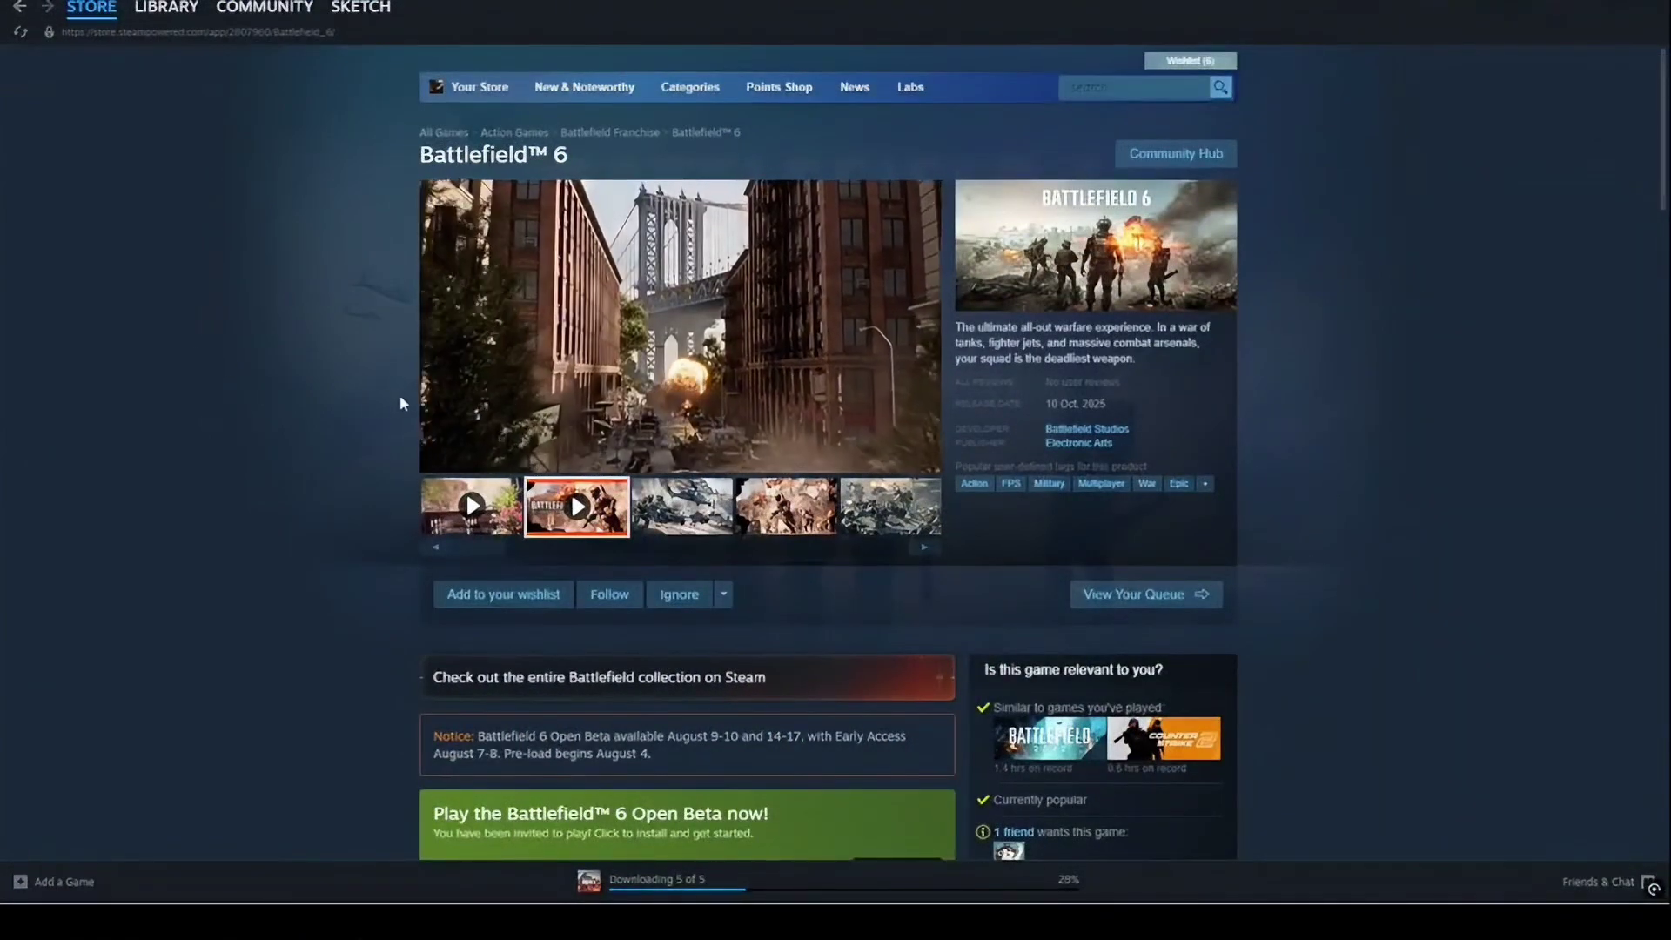
# Step: Maximize the Unreal editor over the browser and zoom the BP_Block graph
pyautogui.scroll(-1, 369, 394)
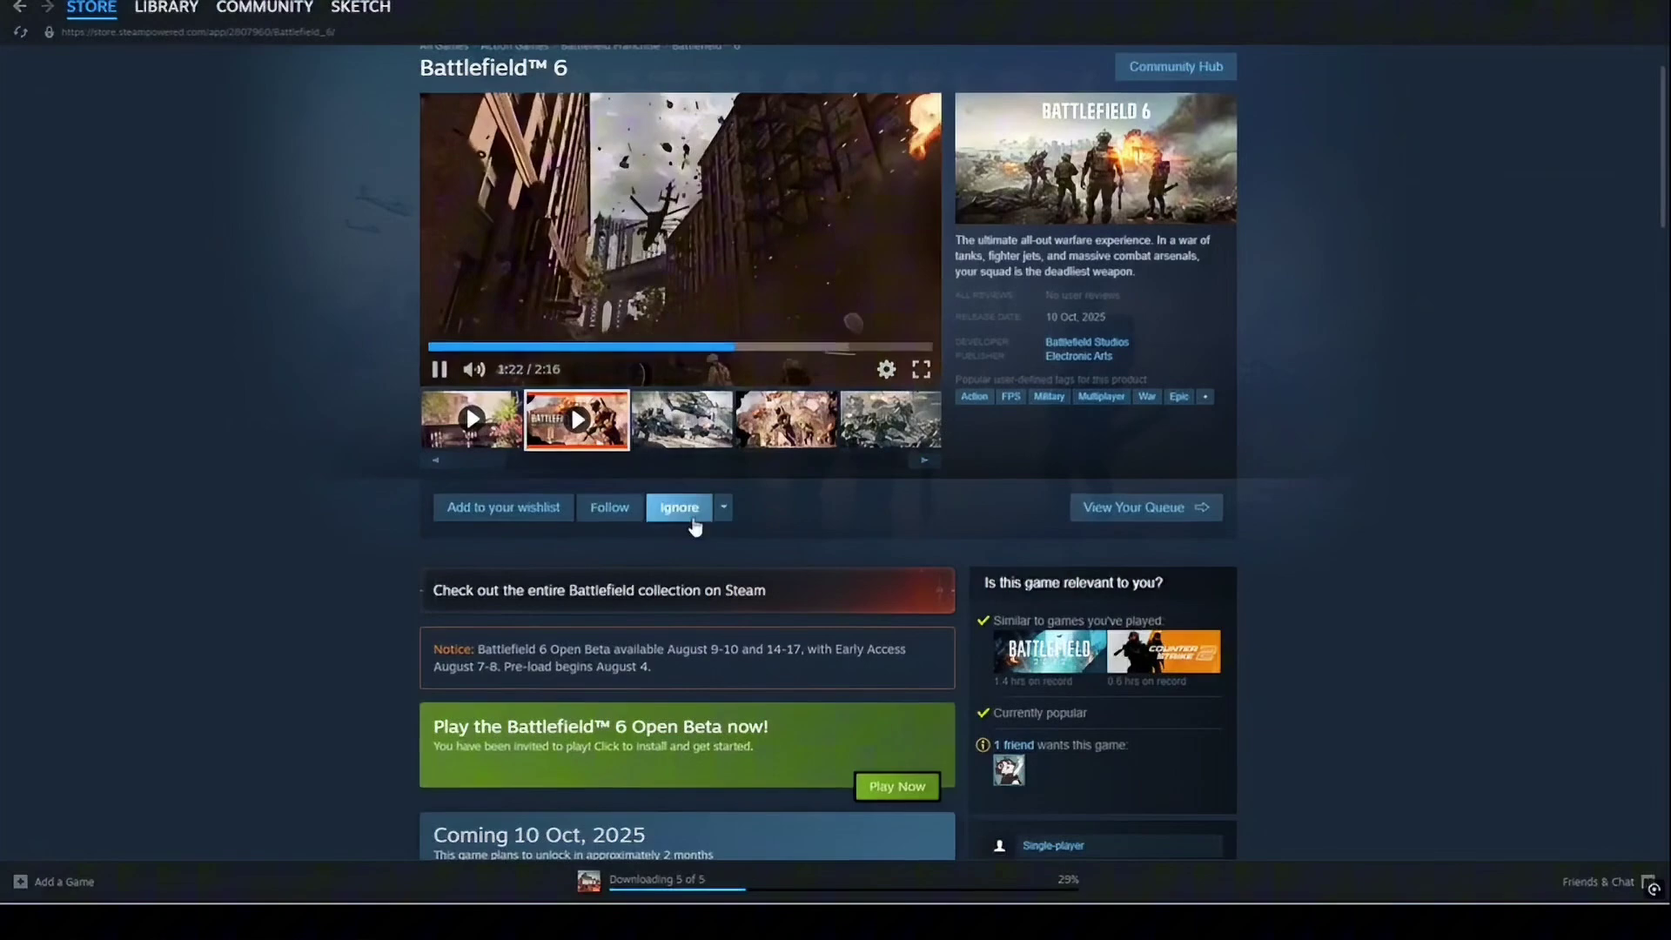
pyautogui.scroll(-1, 818, 616)
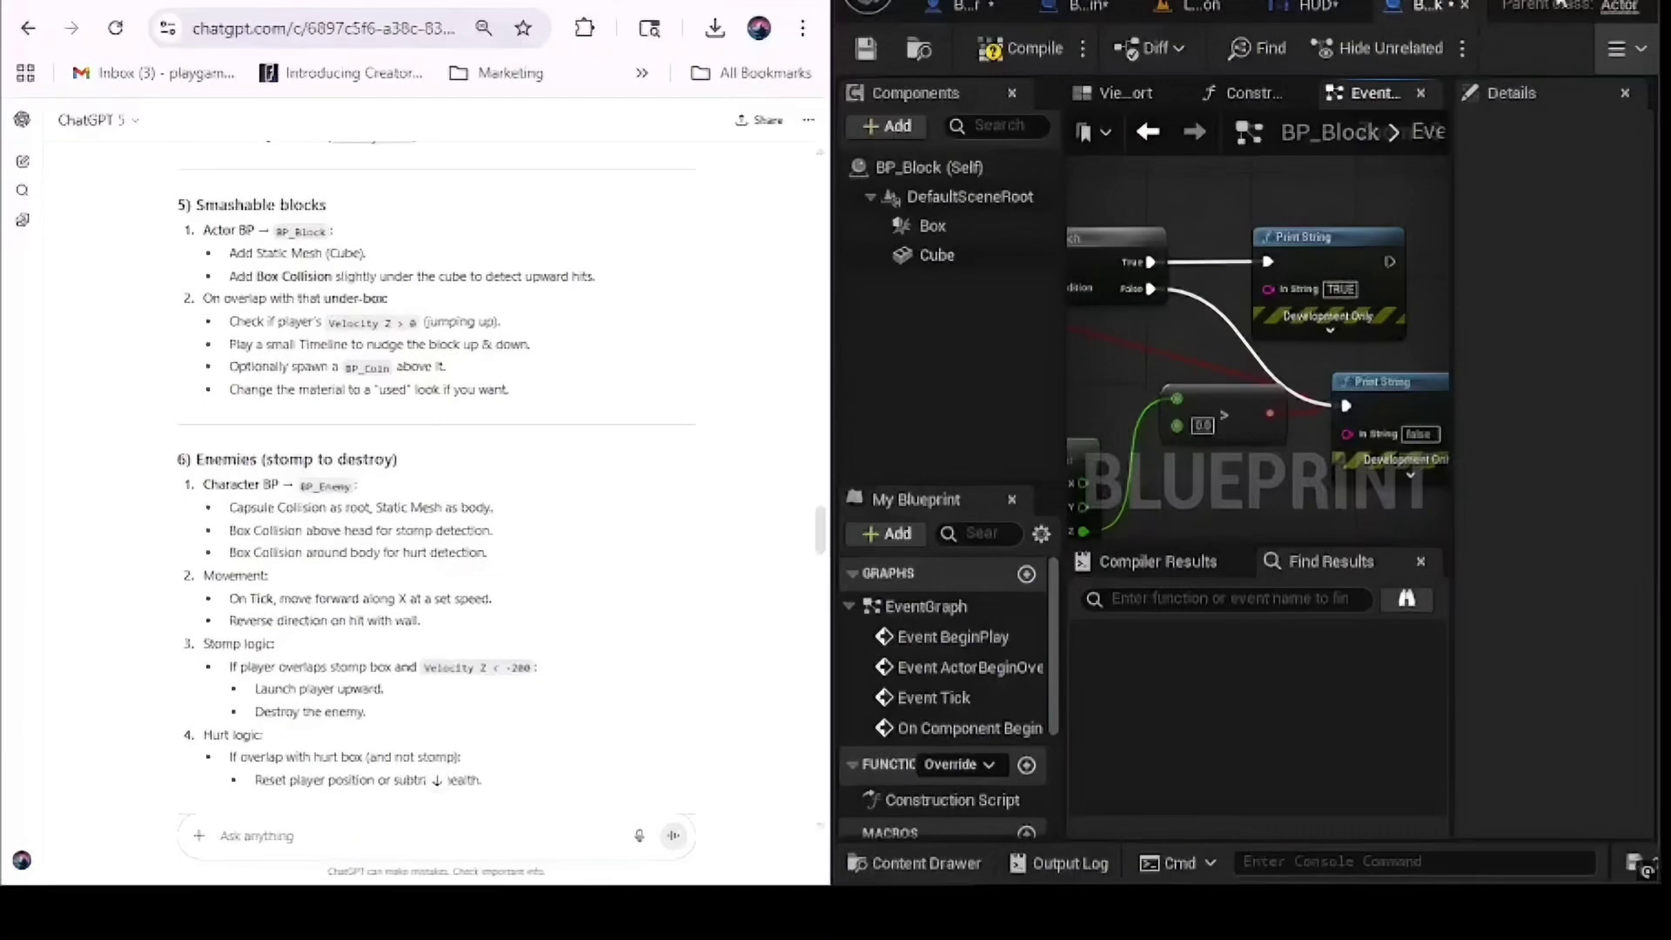
pyautogui.click(1619, 3)
pyautogui.scroll(-5, 1009, 361)
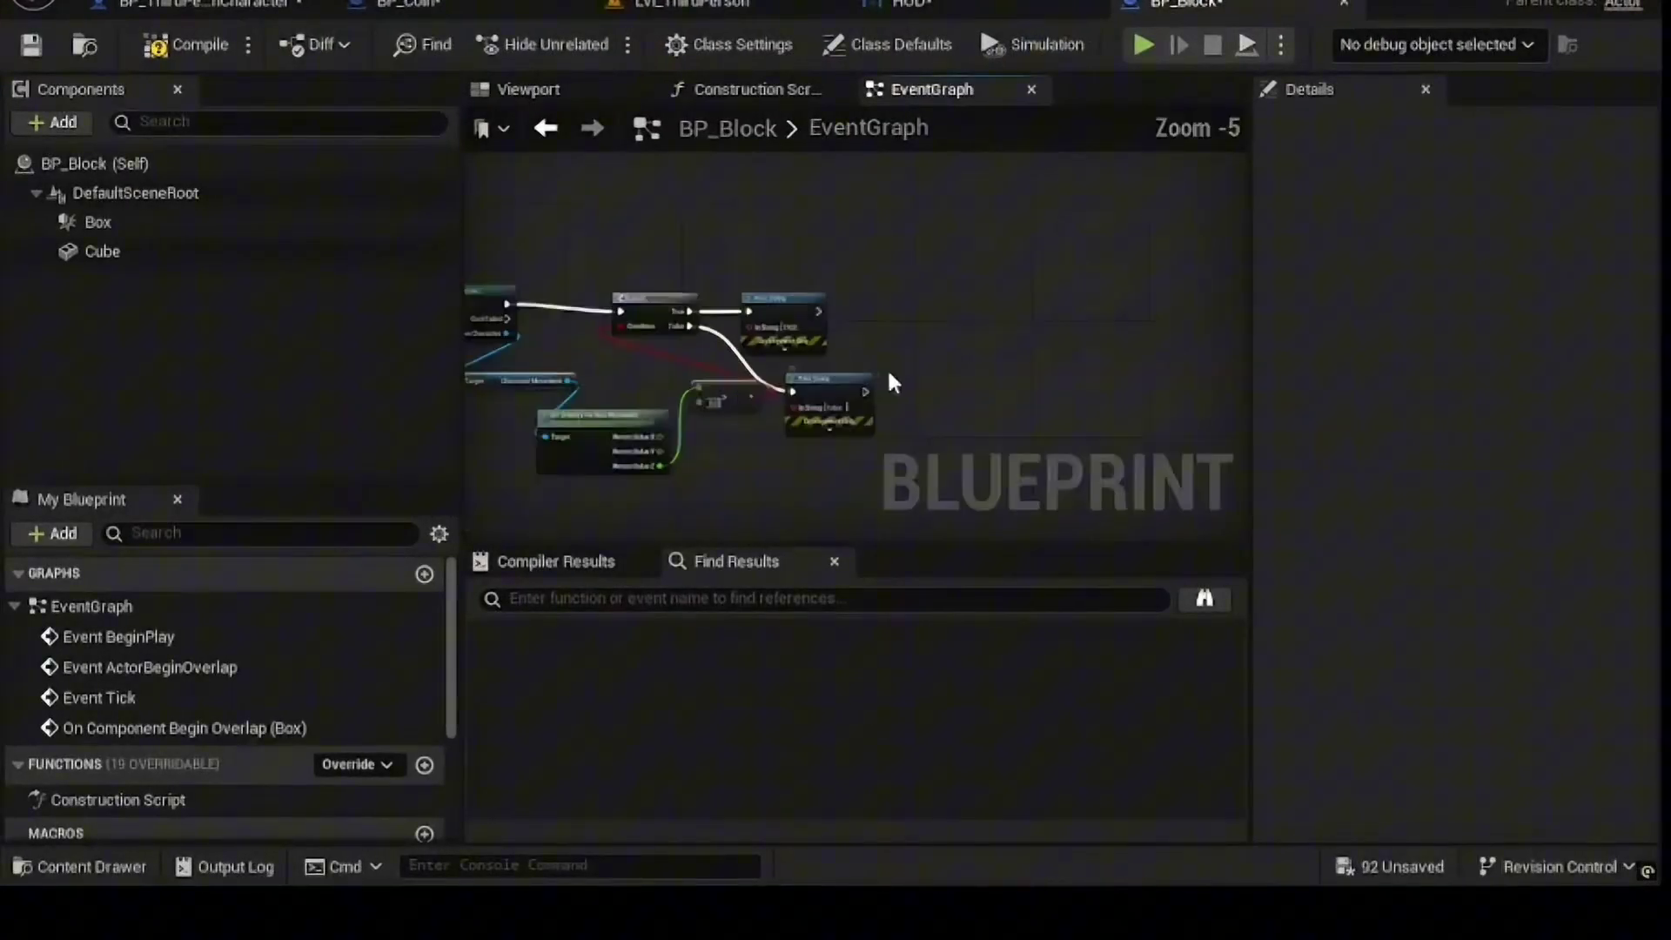
pyautogui.scroll(1, 1034, 310)
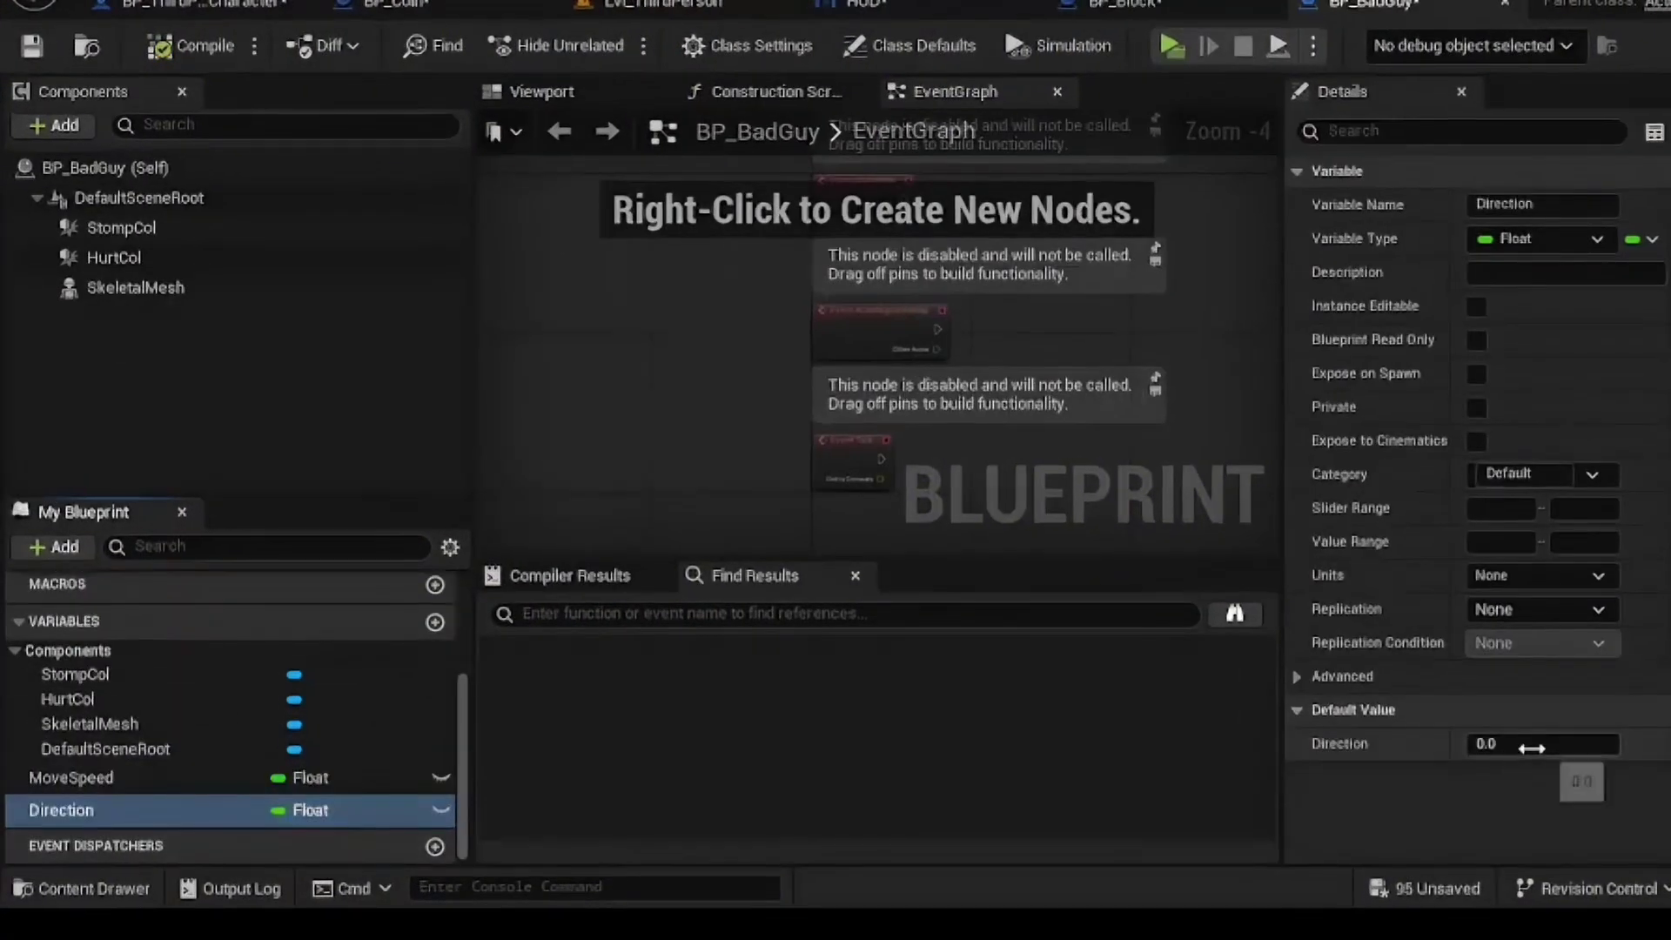
# Step: Select the MoveSpeed variable in BP_BadGuy to show its default value in Details
pyautogui.click(174, 749)
pyautogui.click(174, 777)
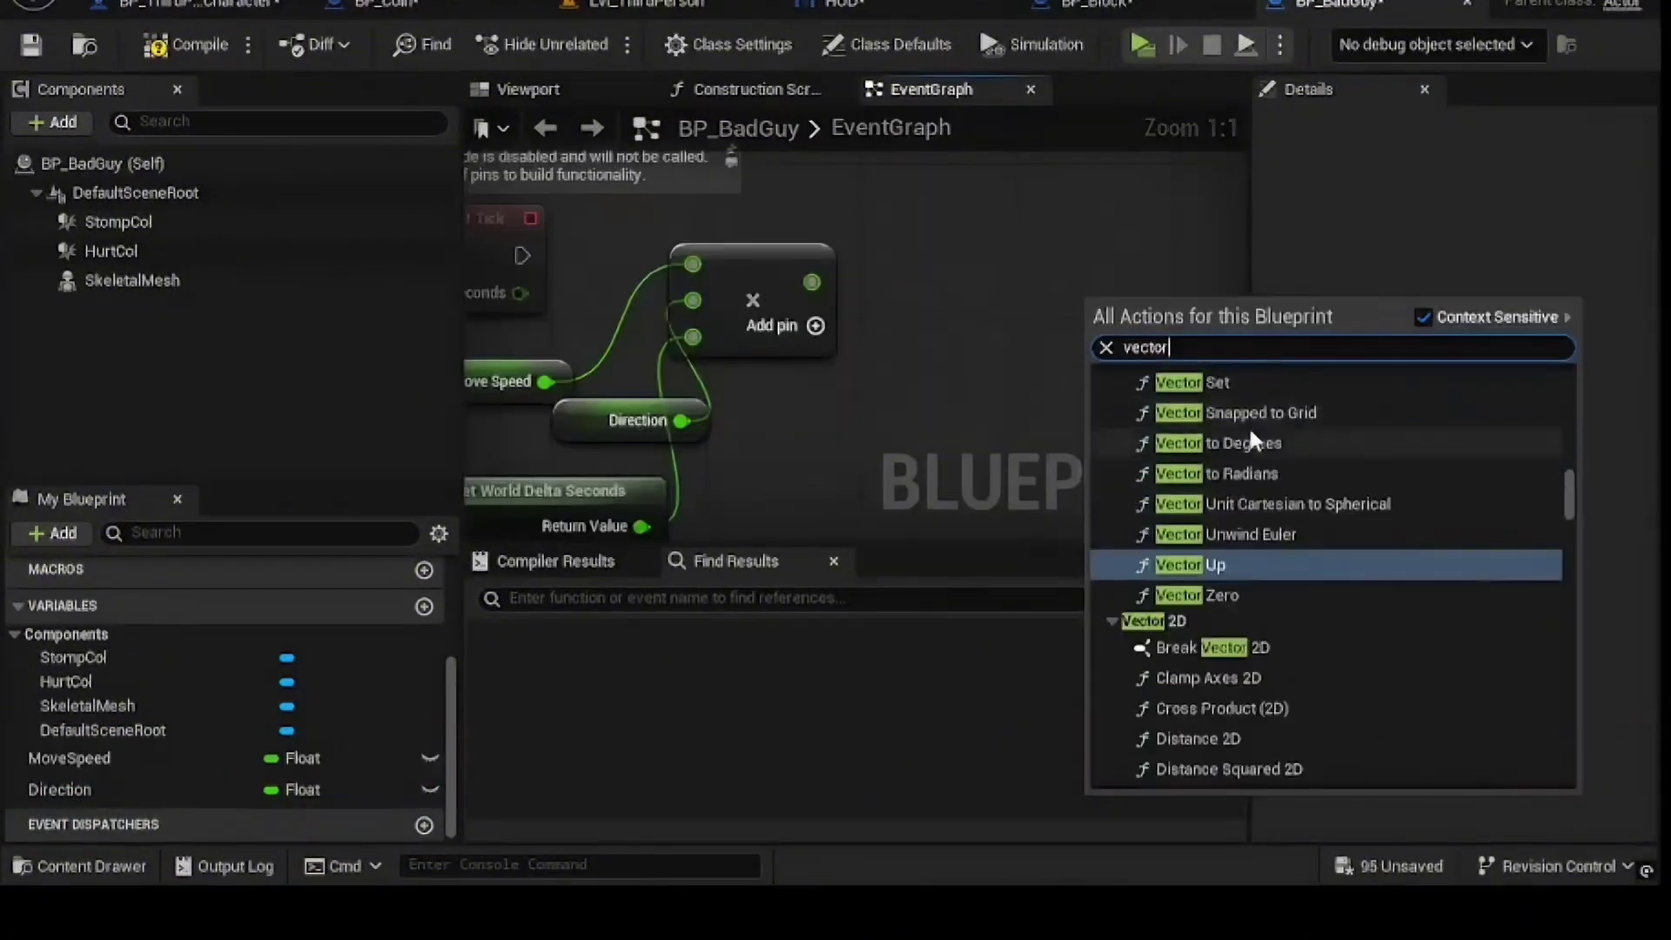
pyautogui.scroll(-5, 1250, 430)
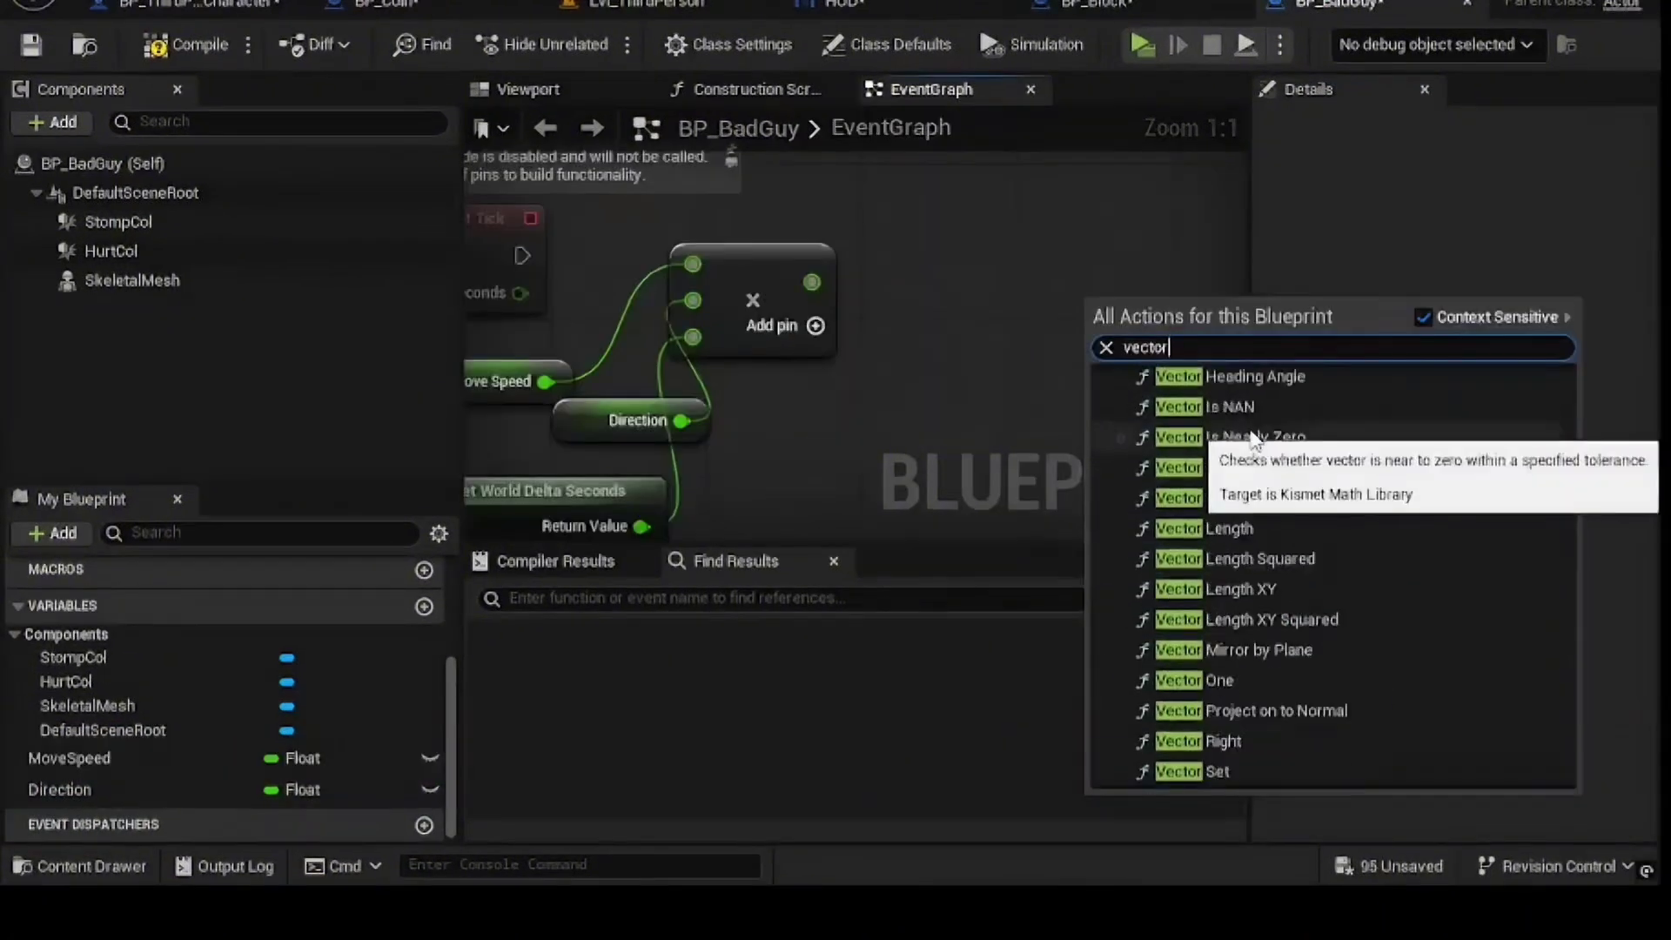
pyautogui.click(894, 395)
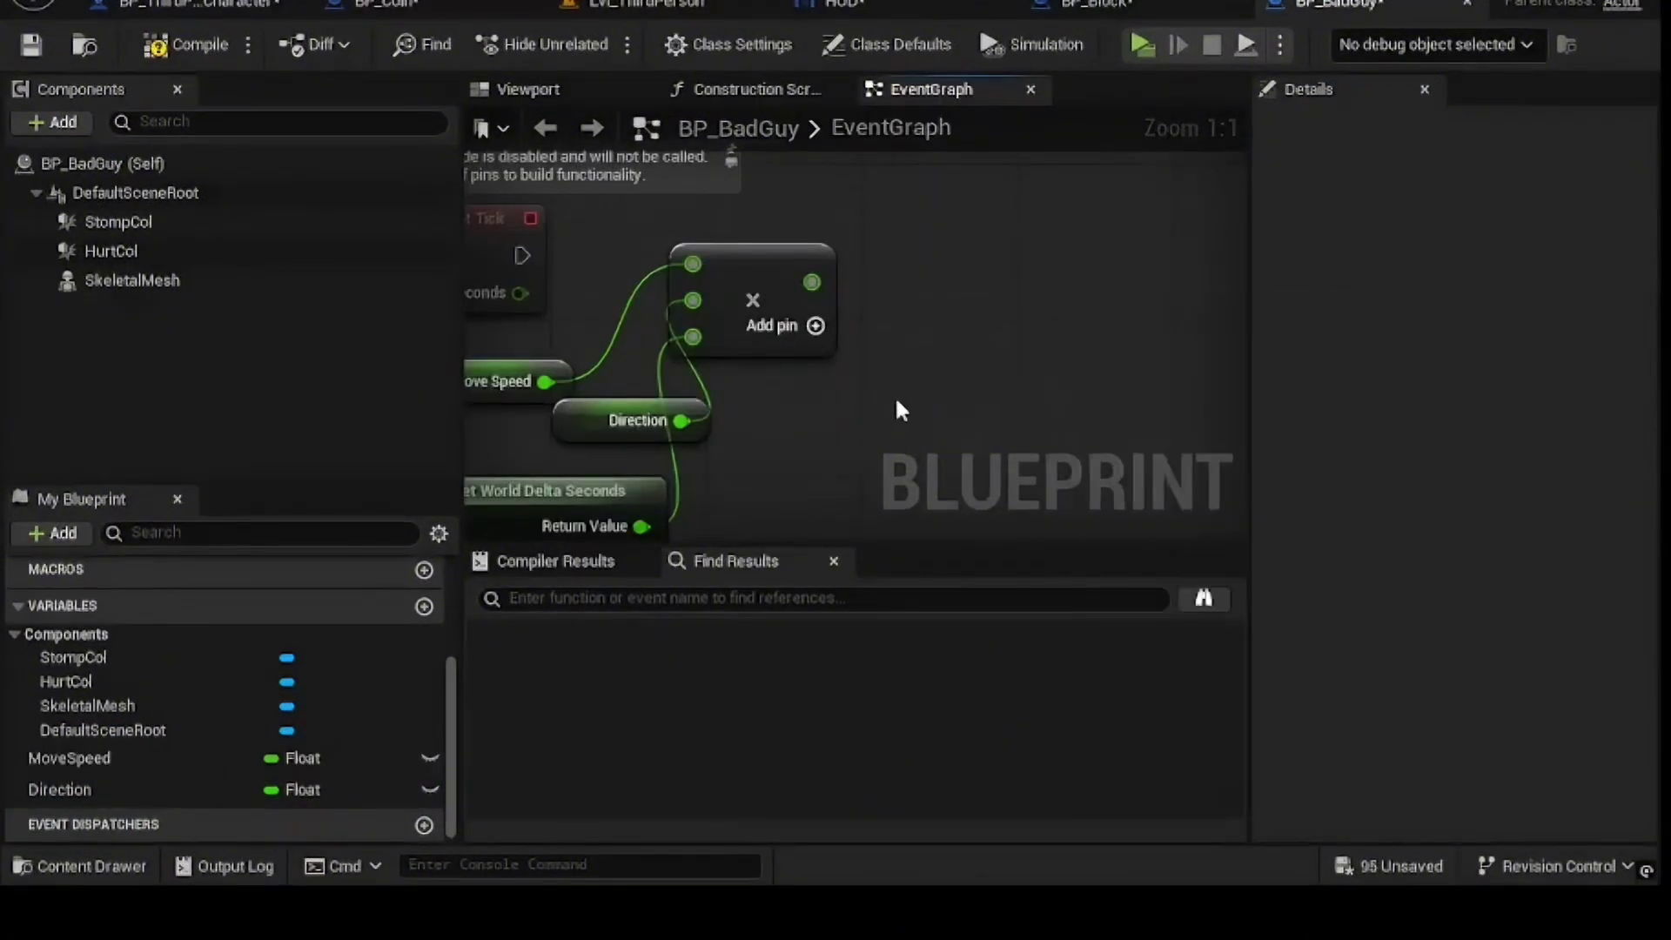
# Step: Add a new BP_BadGuy variable named 'vector' of type Vector
pyautogui.click(426, 606)
pyautogui.write('vector')
pyautogui.press('Return')
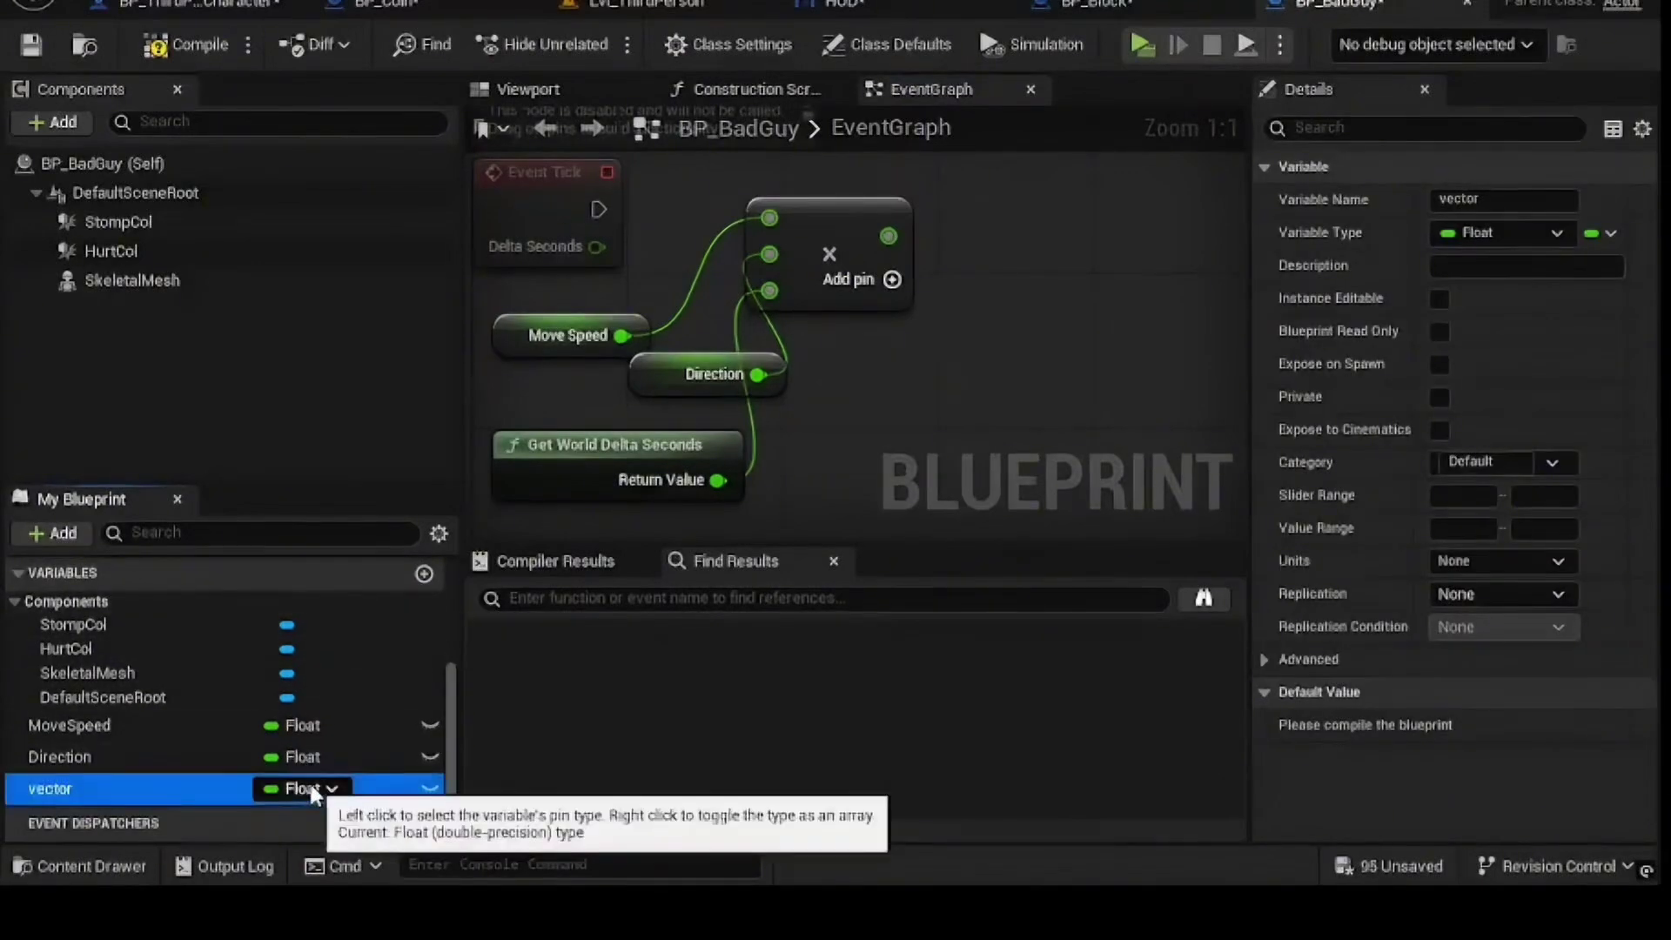
pyautogui.click(294, 788)
pyautogui.click(369, 526)
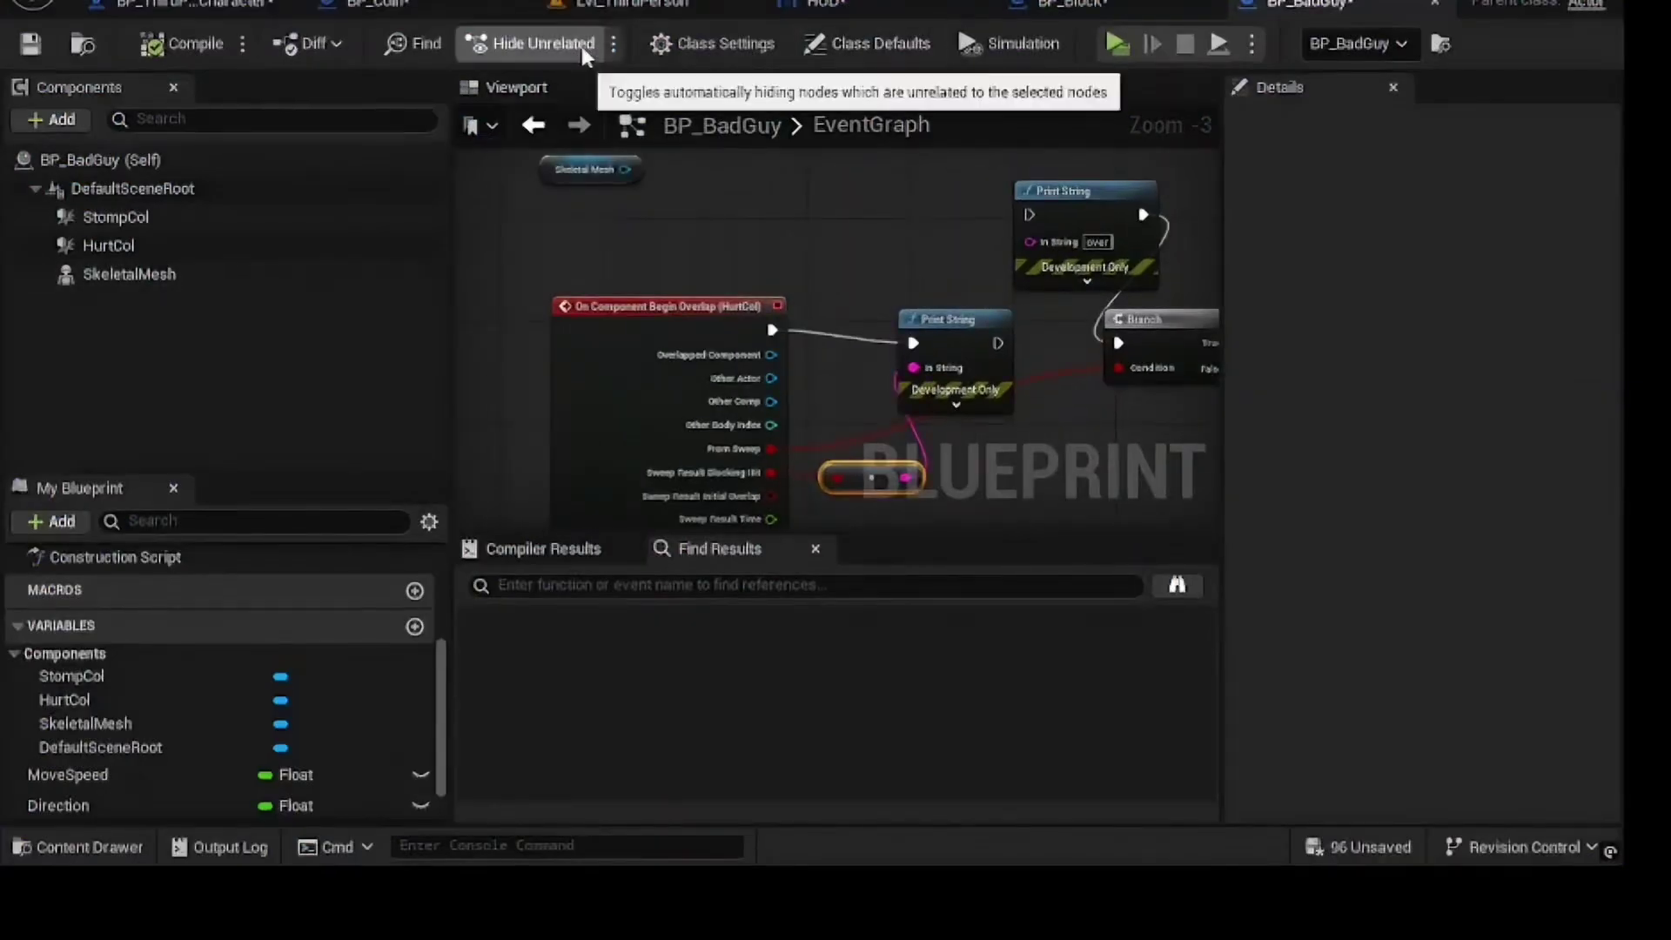
# Step: Back in BP_BadGuy's event graph, set Direction's default value to -1
pyautogui.click(1075, 4)
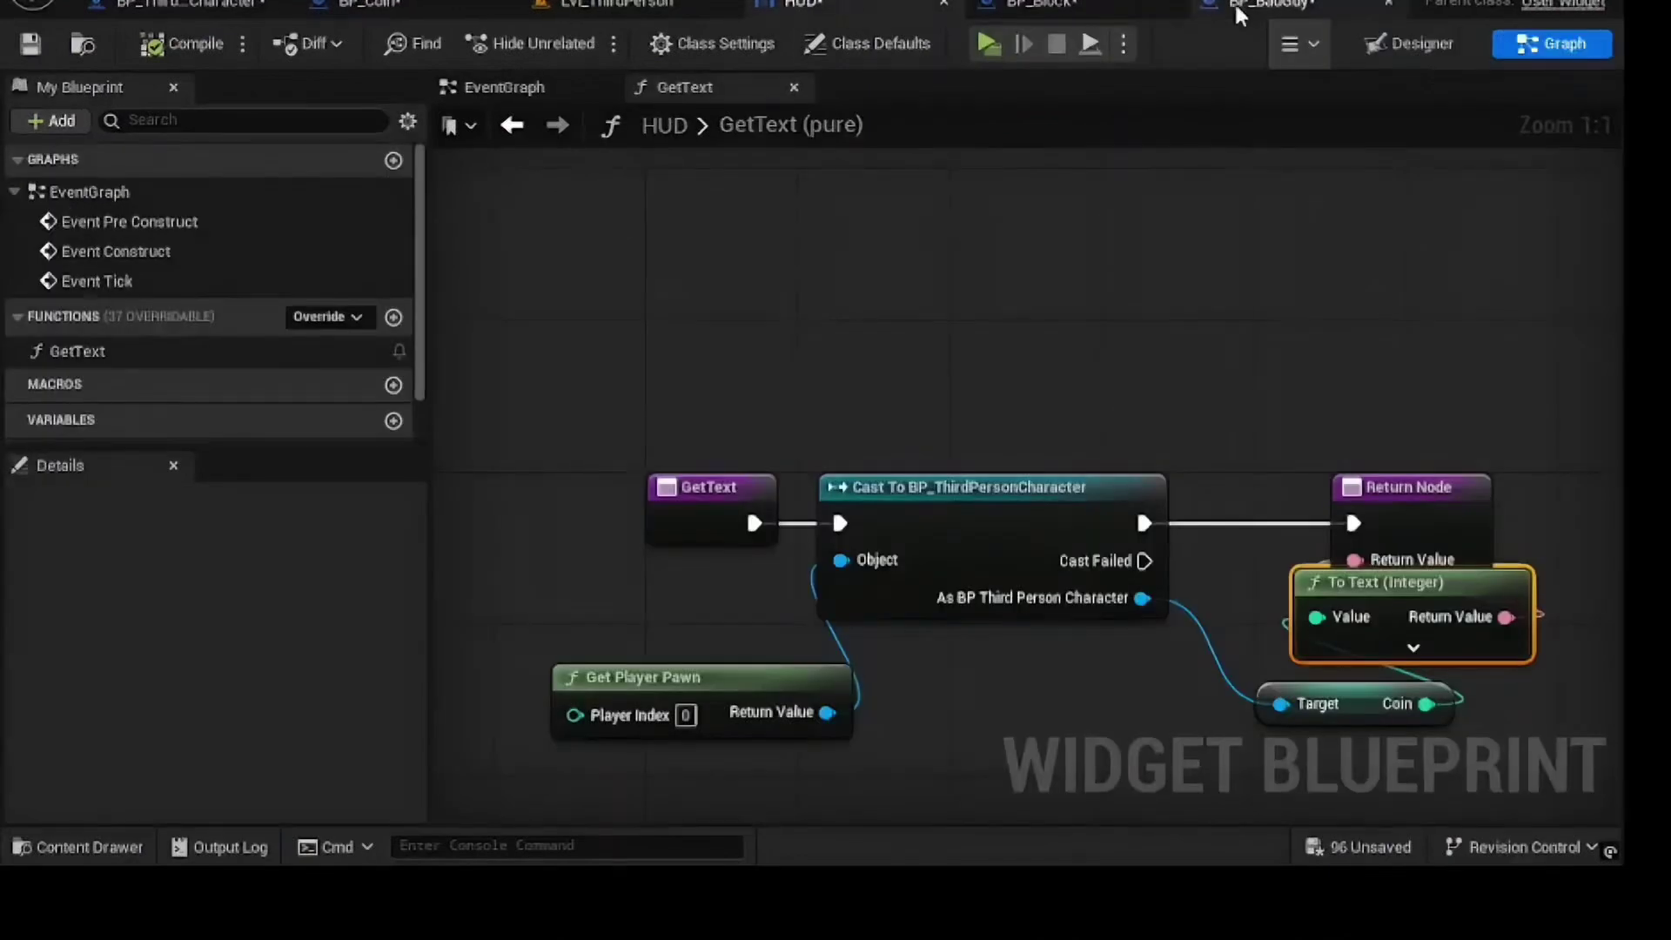
pyautogui.click(1240, 7)
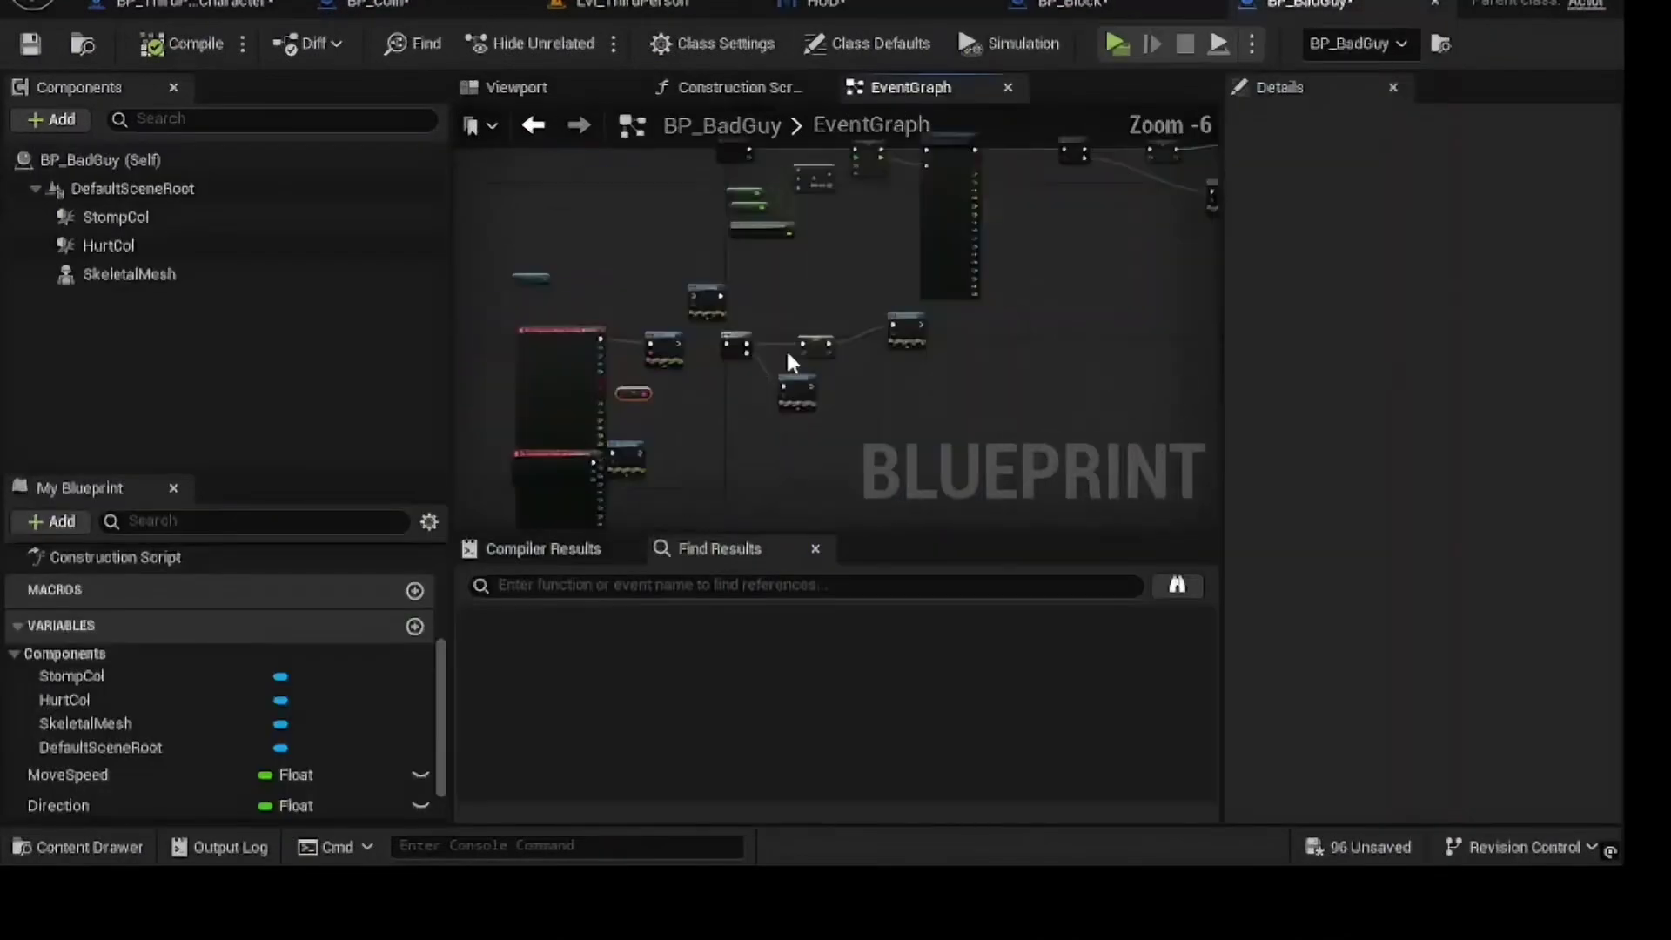
pyautogui.scroll(4, 786, 348)
pyautogui.scroll(-4, 703, 308)
pyautogui.scroll(3, 749, 394)
pyautogui.click(924, 277)
pyautogui.click(1428, 709)
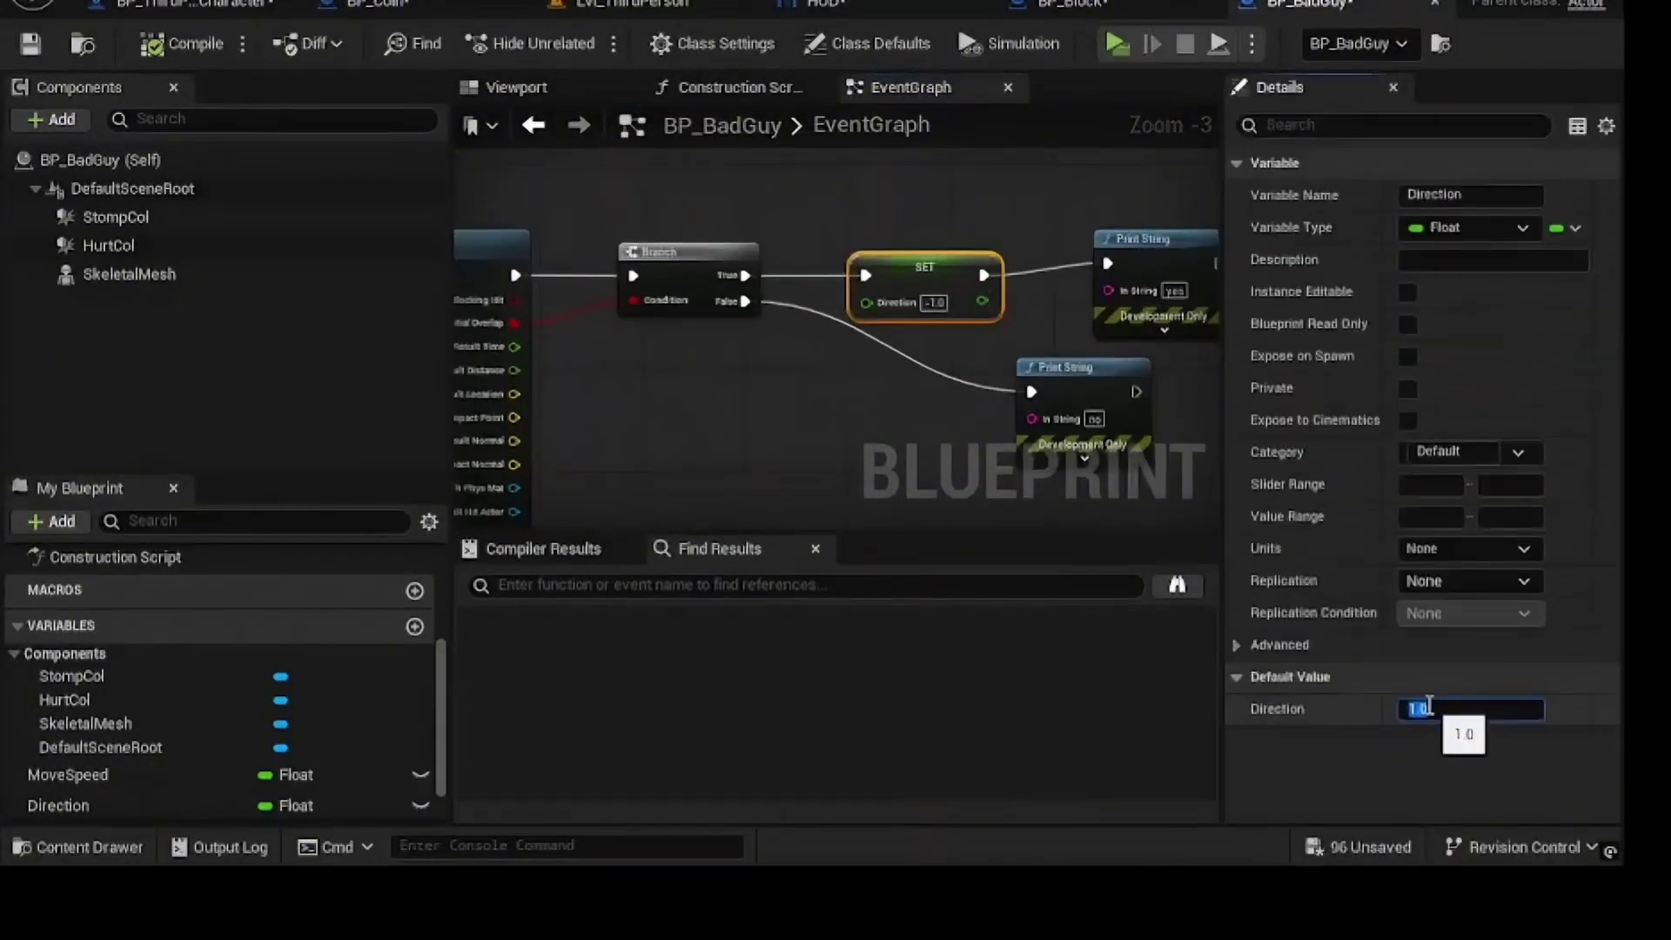
pyautogui.write('-1')
# Step: Add a StompCol On Component Begin Overlap event and drag a connection from Other Actor
pyautogui.moveTo(655, 307); pyautogui.dragTo(1015, 321, button='right')
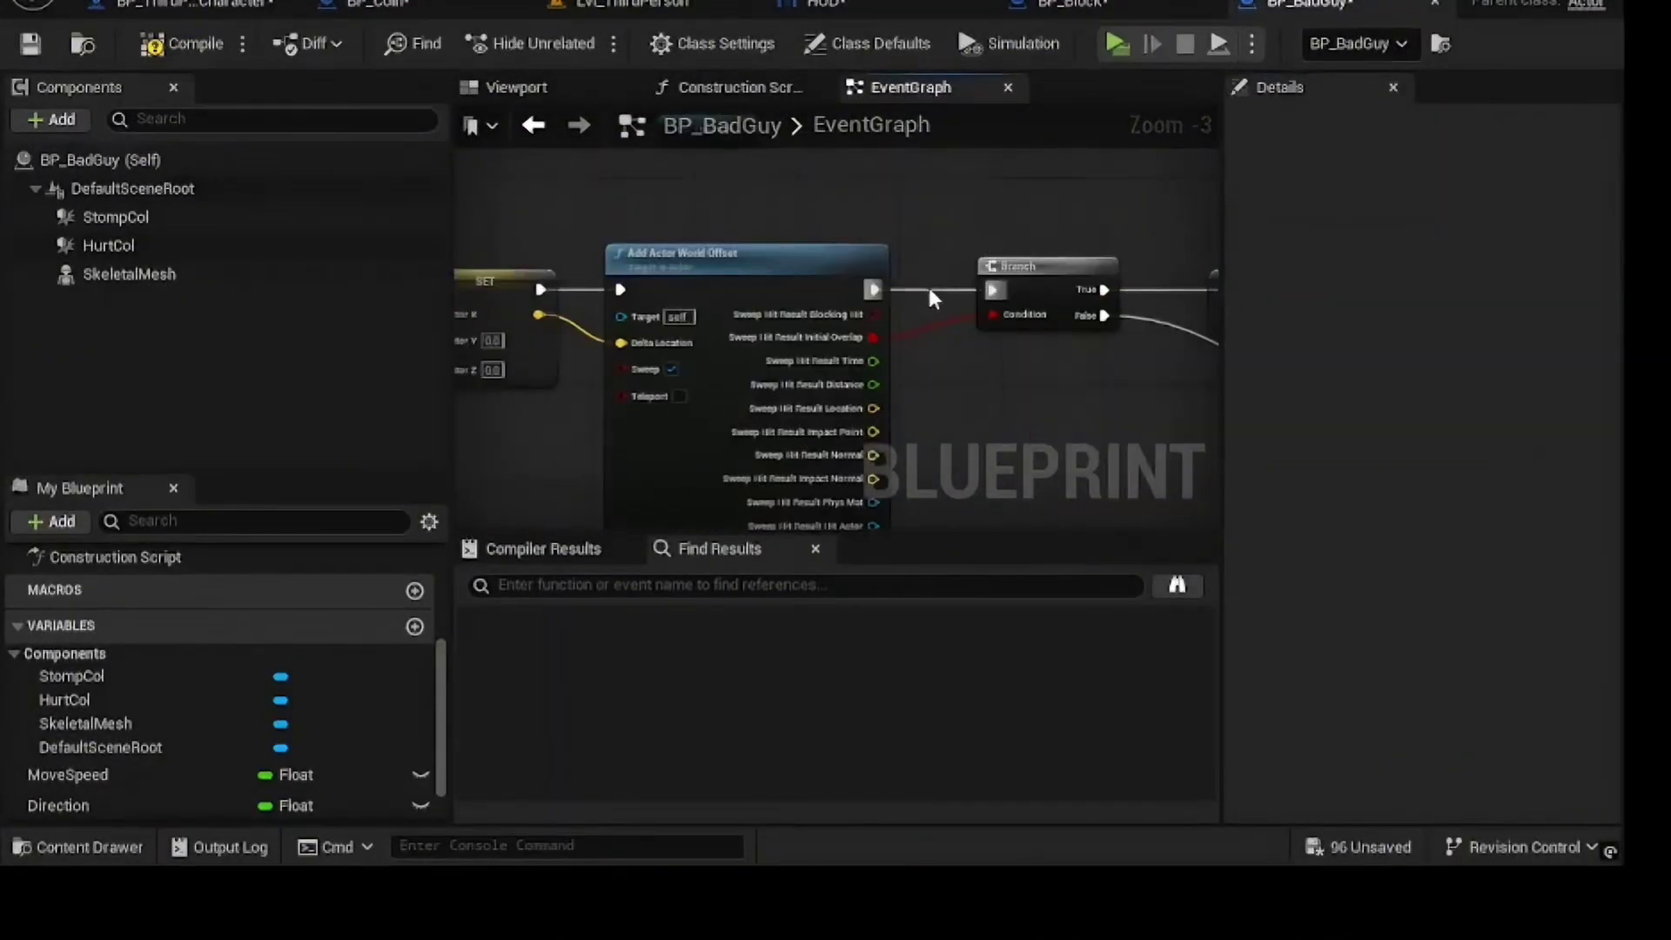
pyautogui.click(115, 217)
pyautogui.scroll(-15, 1435, 274)
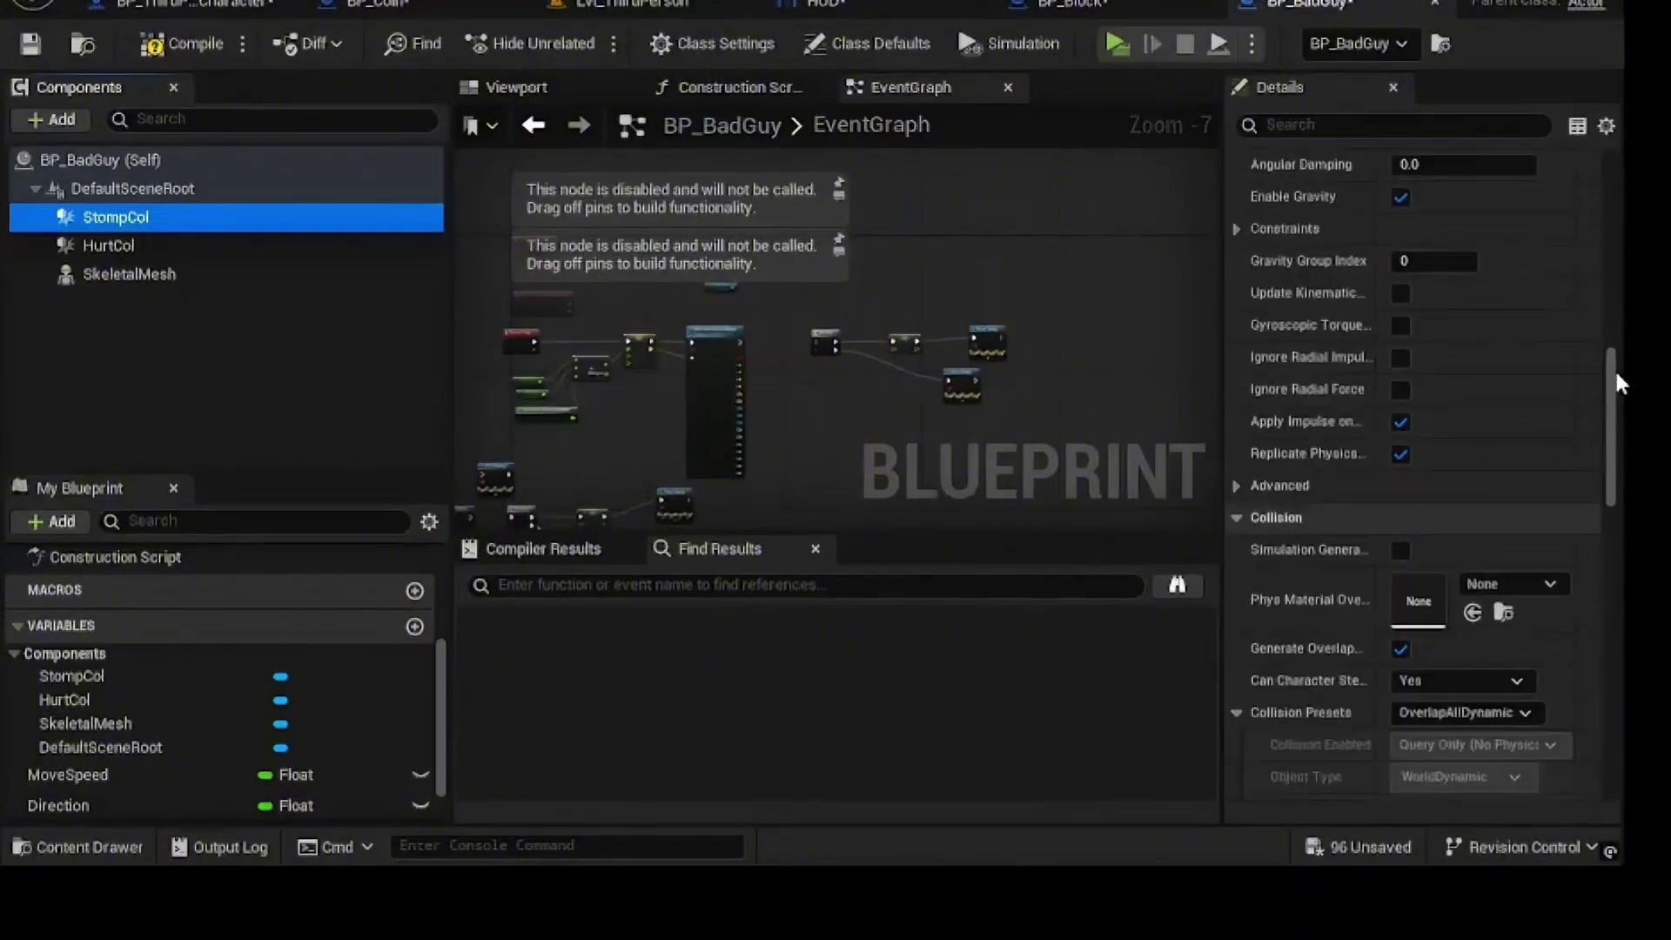
pyautogui.click(1450, 251)
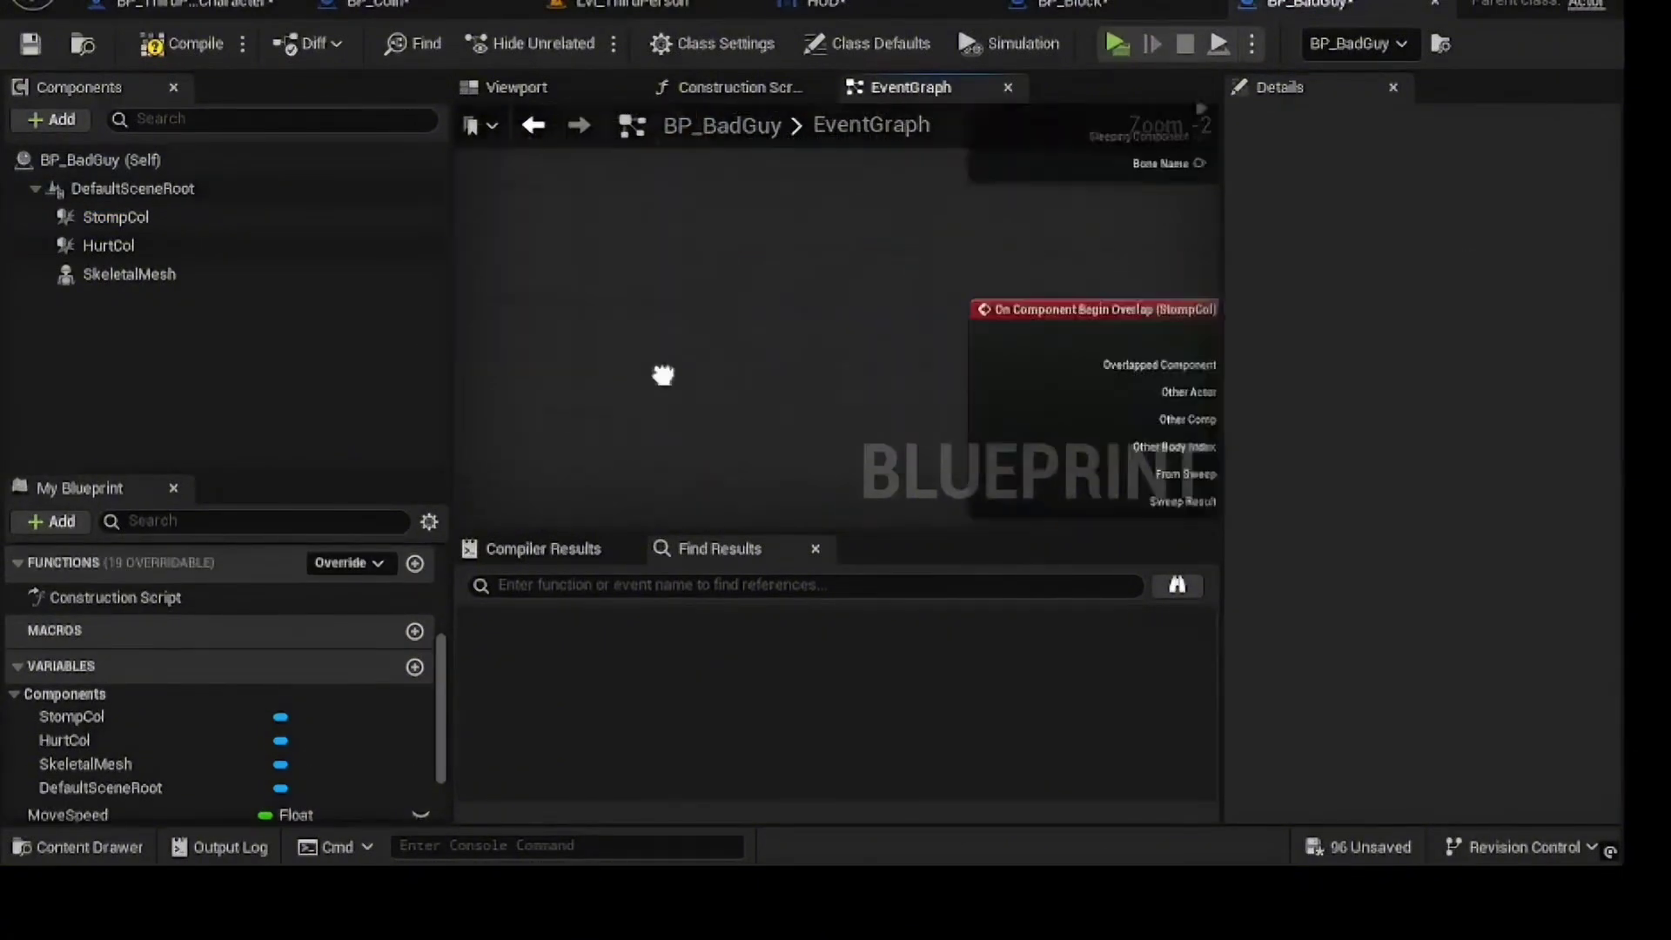
pyautogui.moveTo(711, 334); pyautogui.dragTo(841, 327)
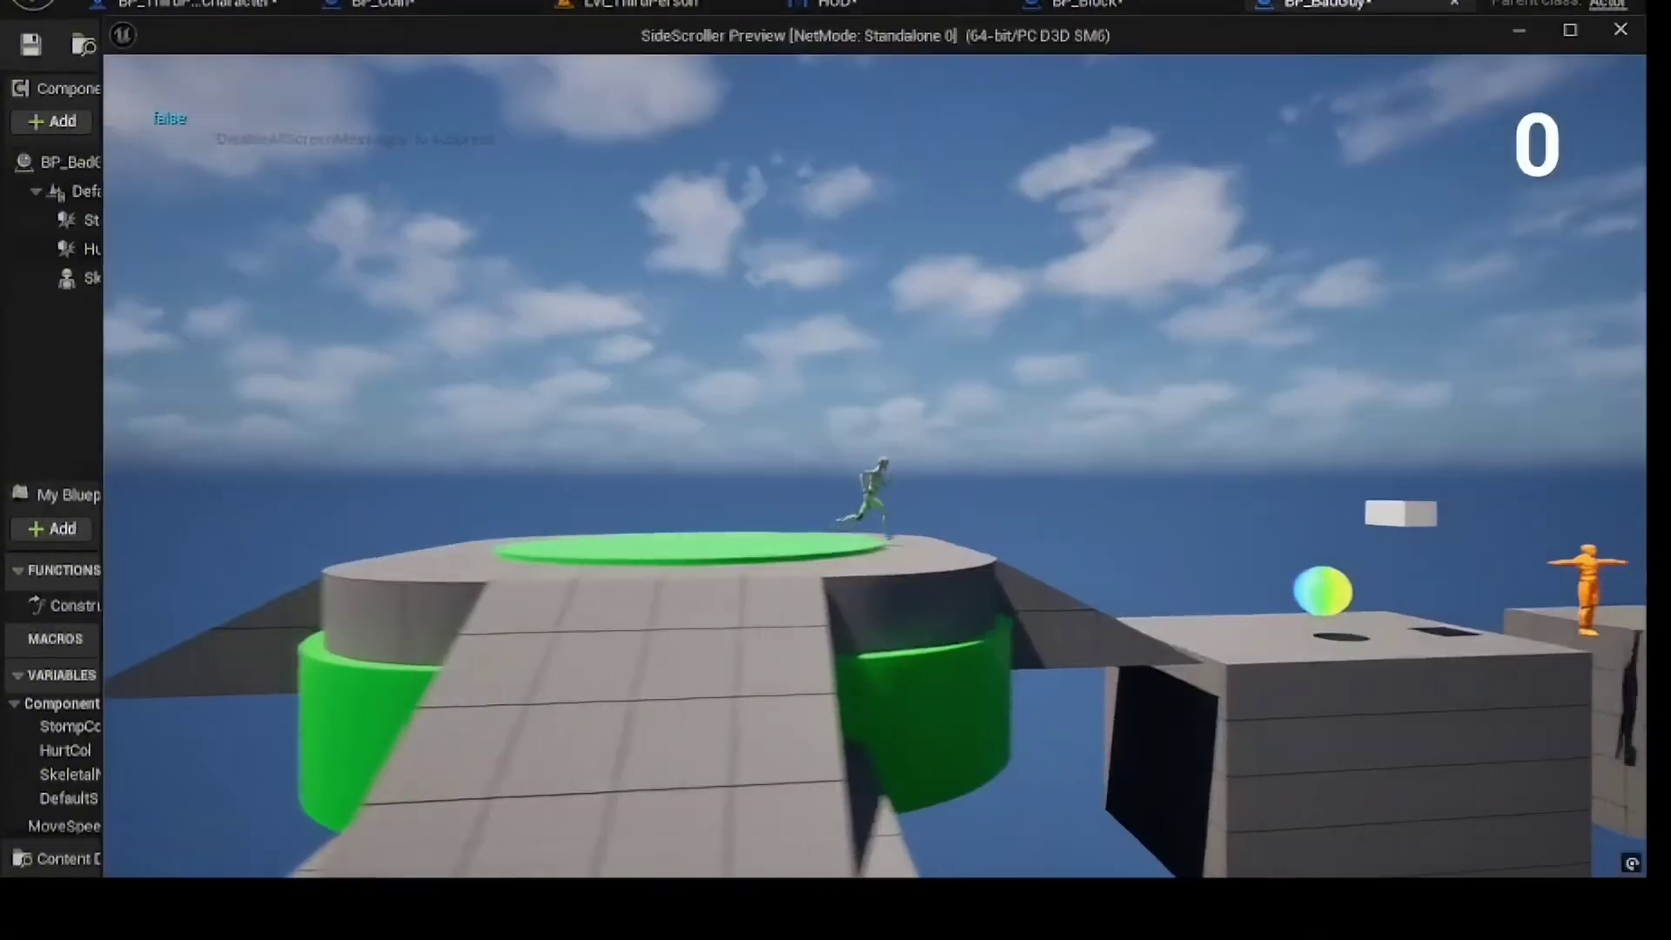
# Step: Run the character right and jump across the cube platforms toward the coins
pyautogui.press('d')
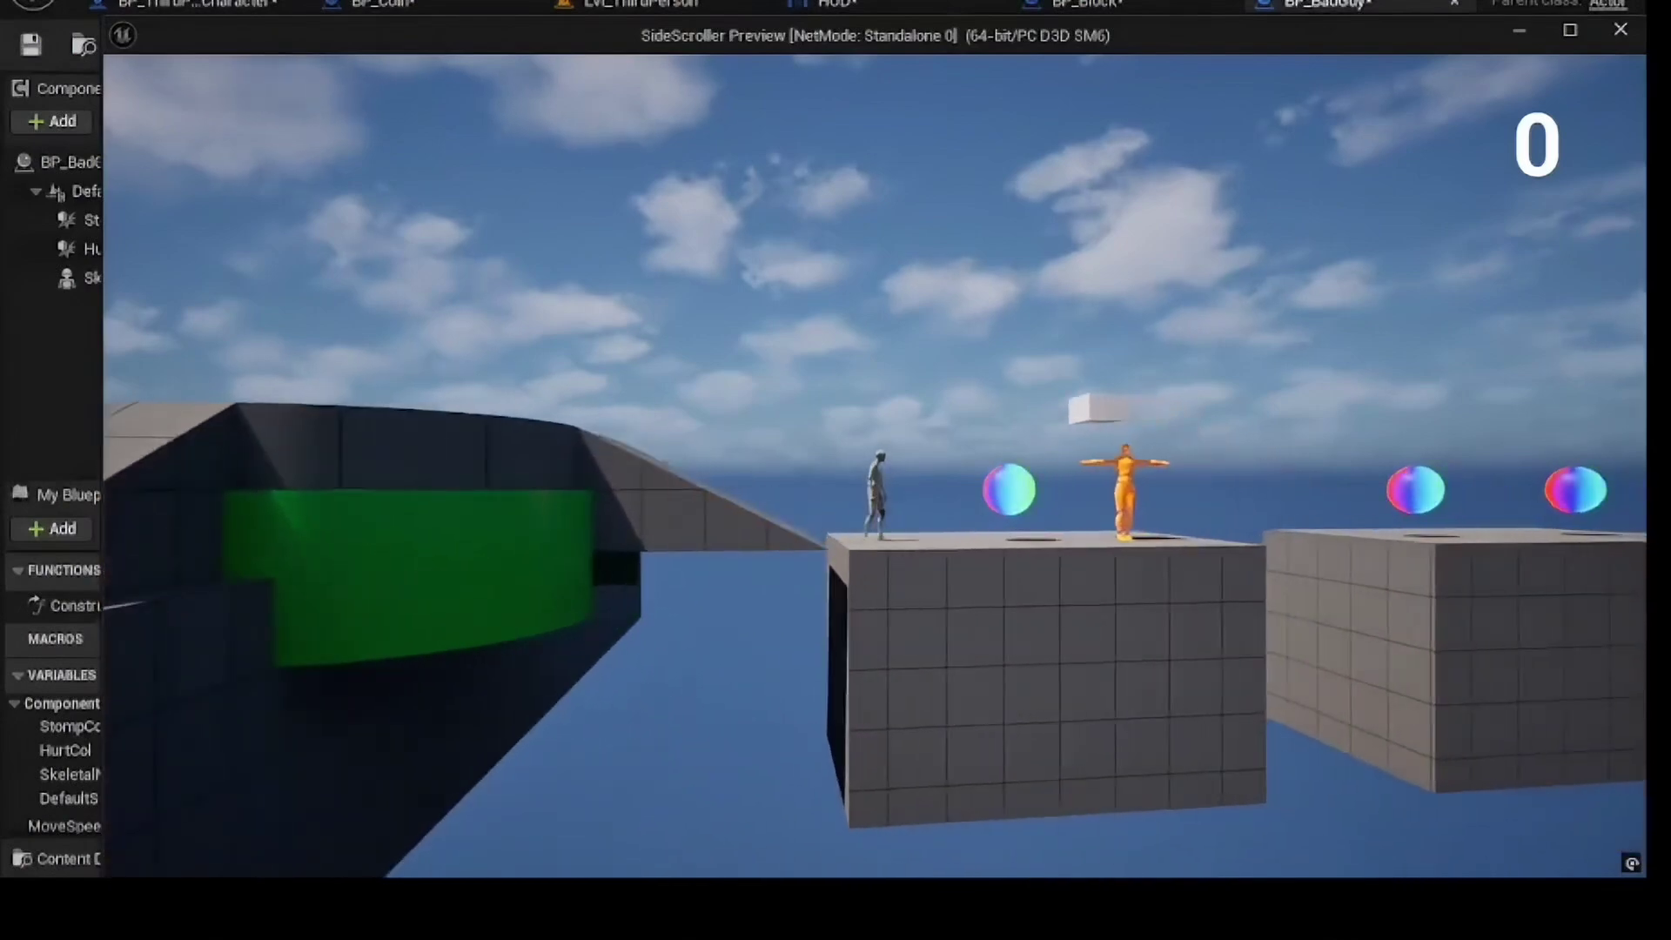
pyautogui.press('space')
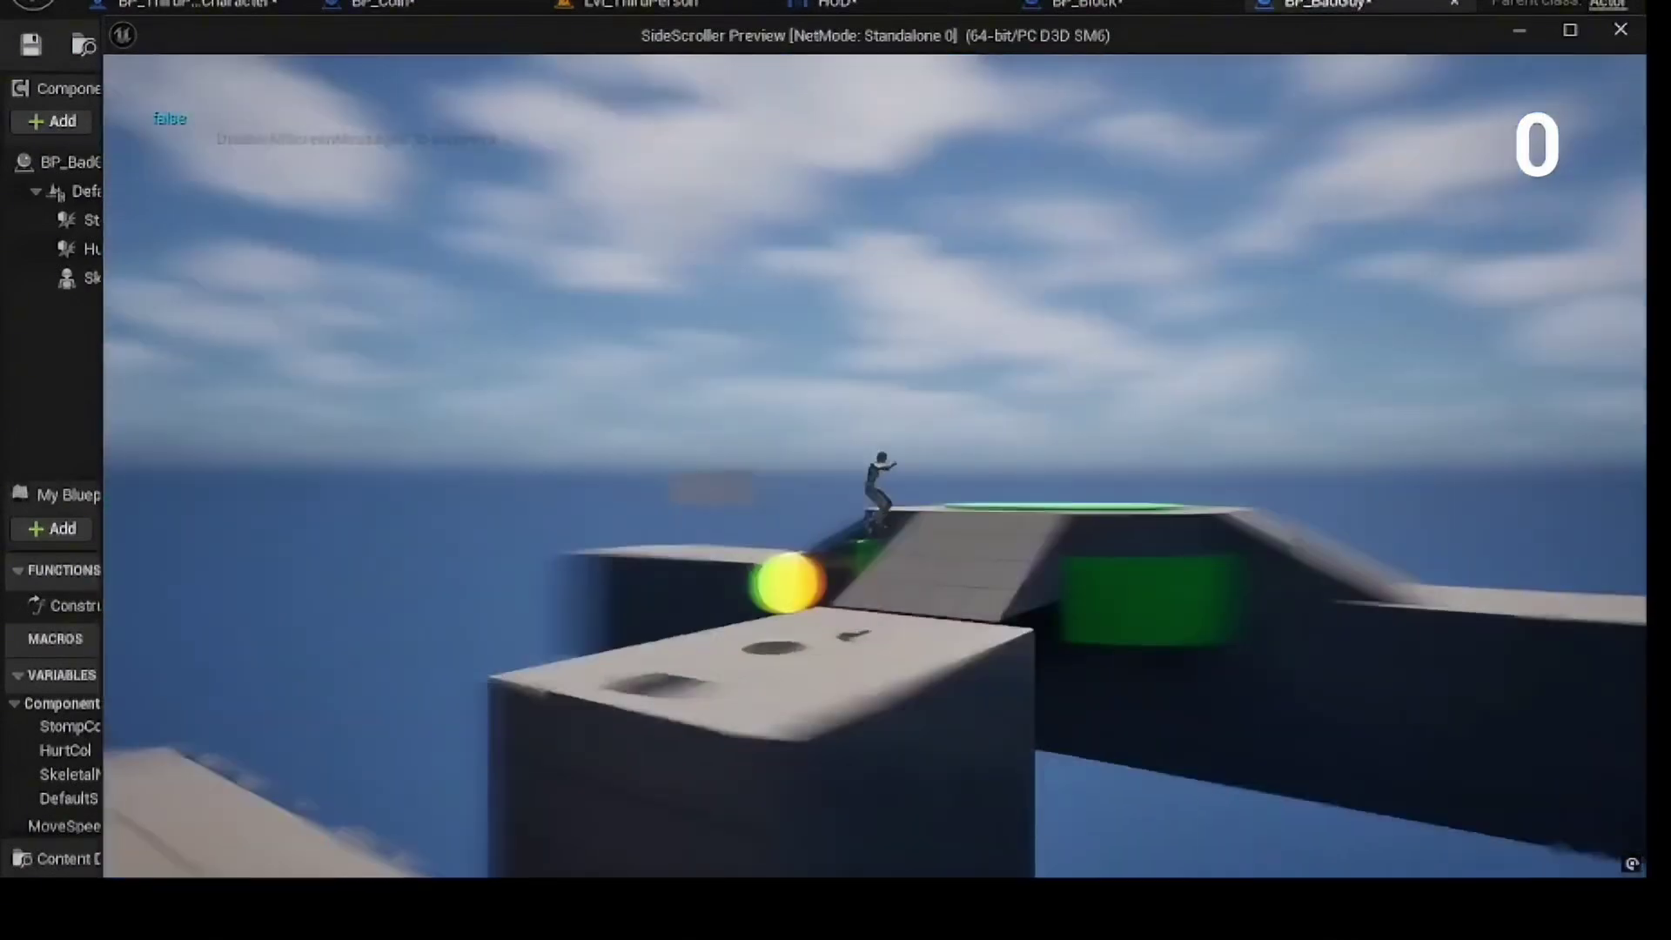
pyautogui.press('d')
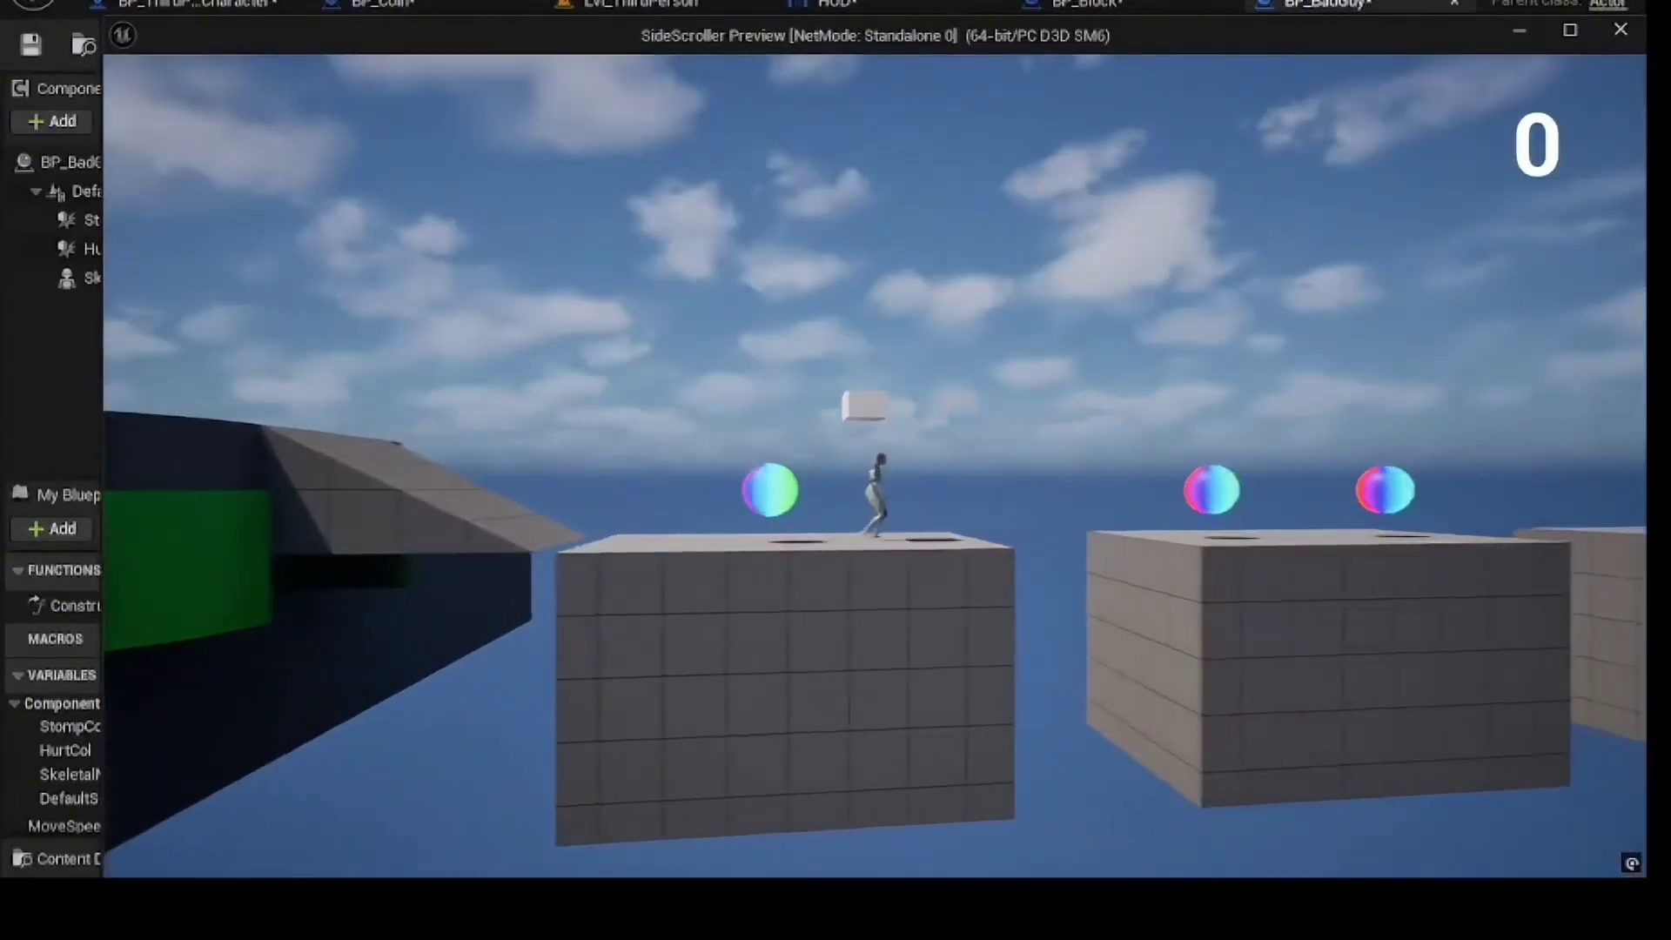
pyautogui.press('space')
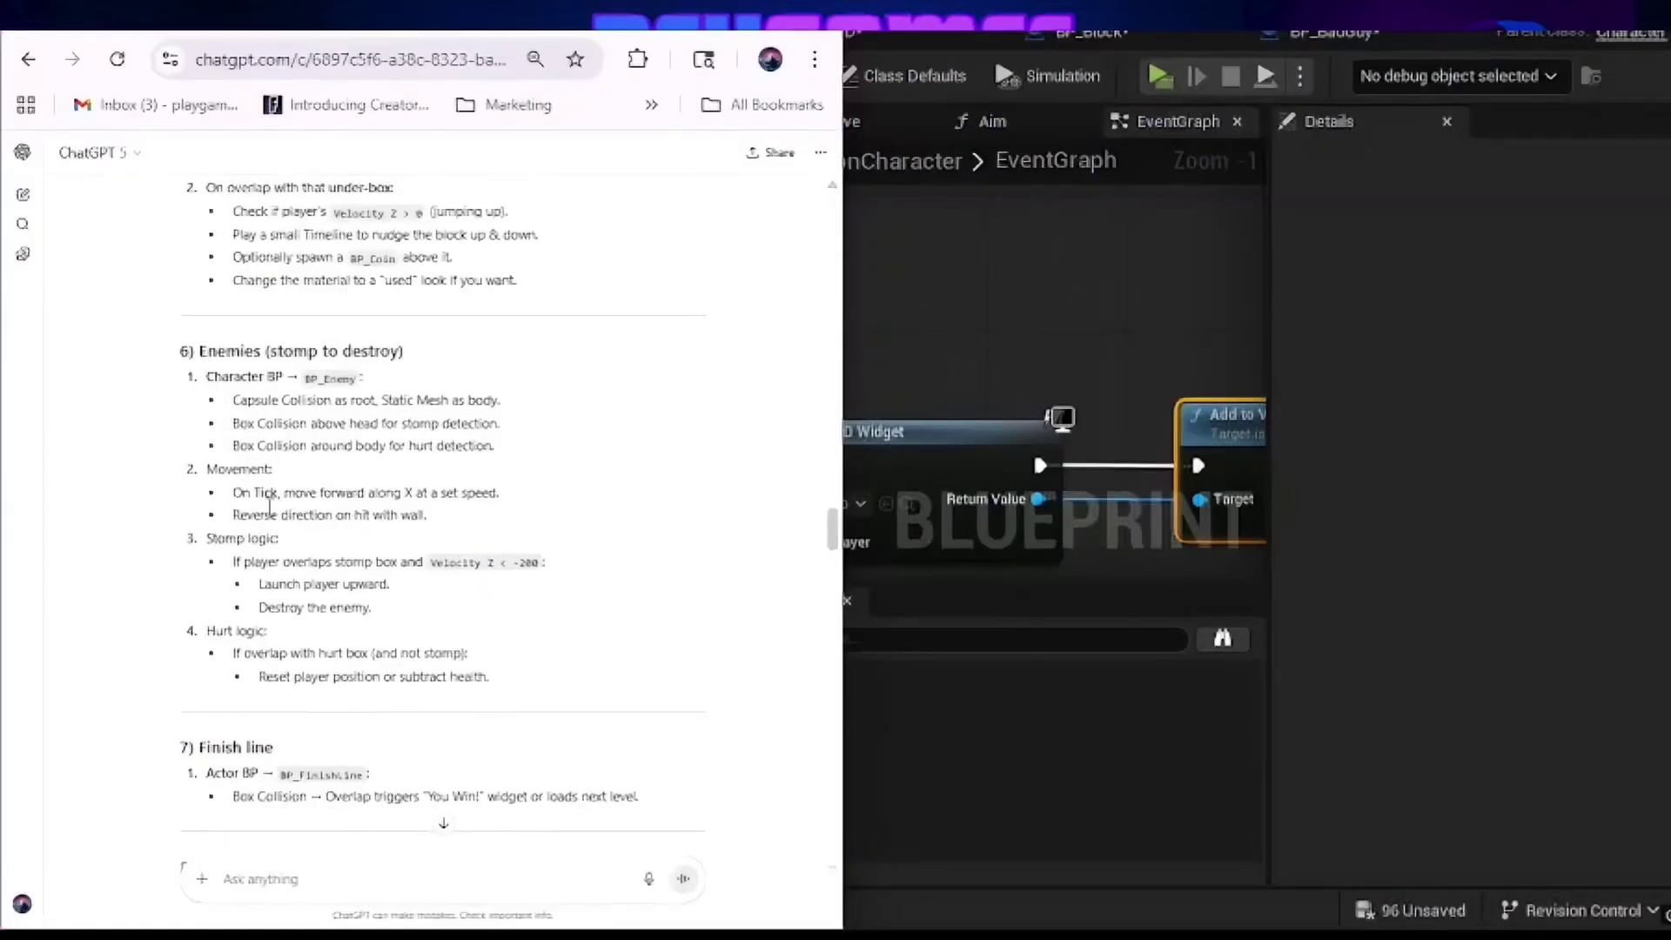
pyautogui.scroll(-3, 269, 507)
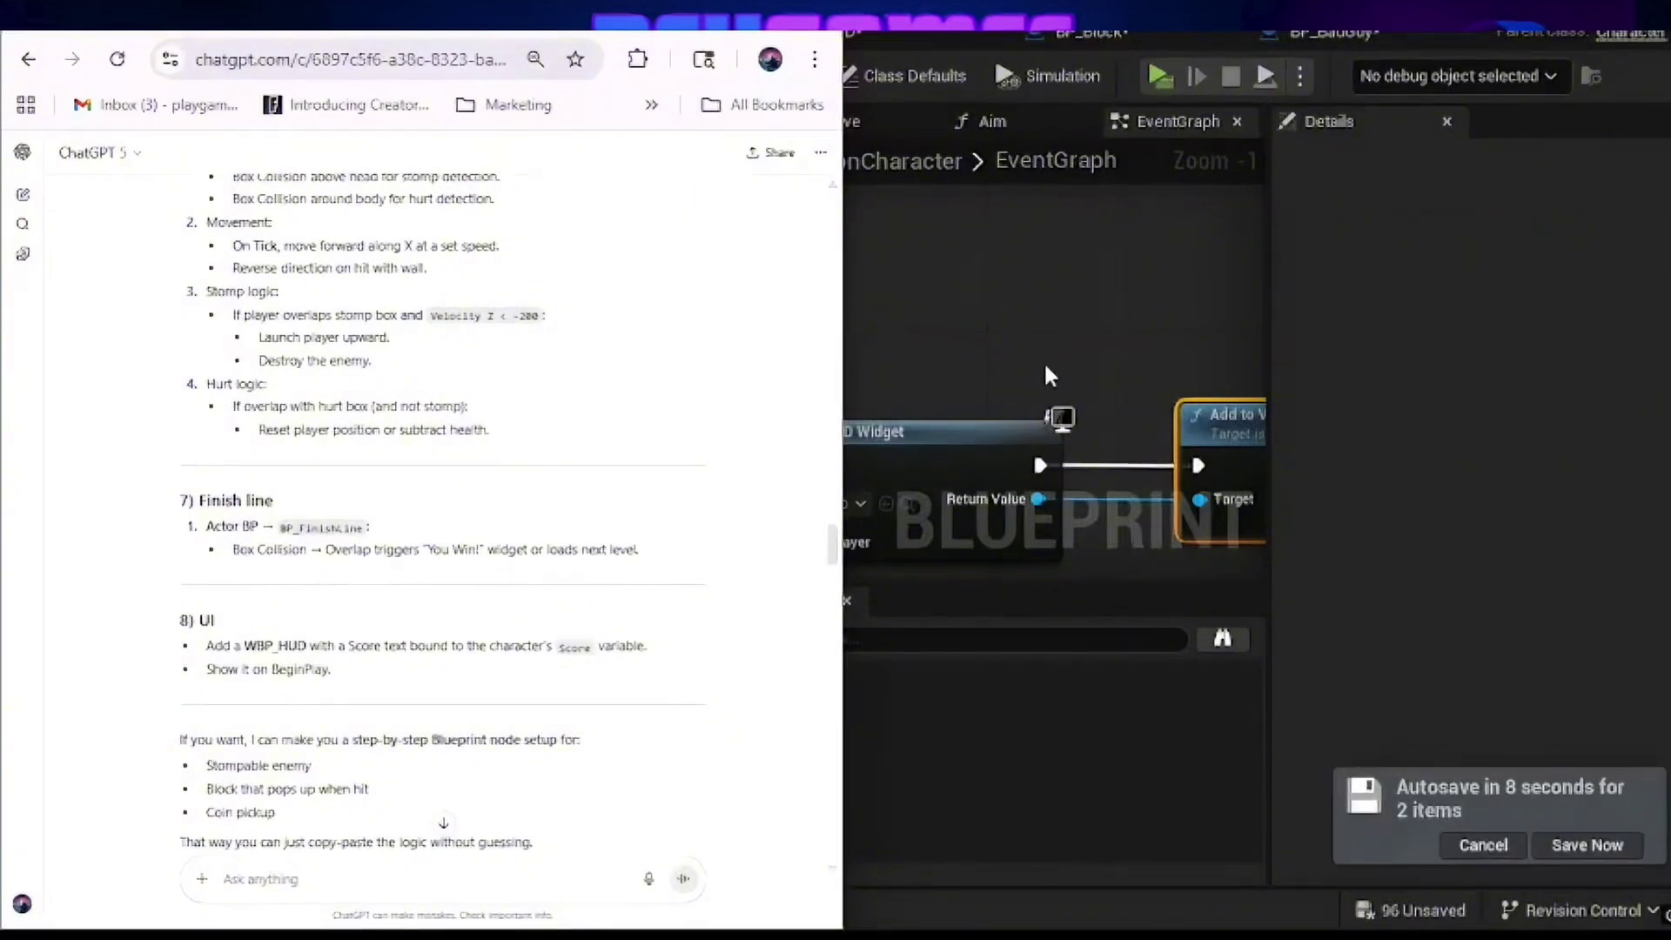
# Step: Rename BP_FinishLine's Box collision component to FlagCol
pyautogui.click(1031, 298)
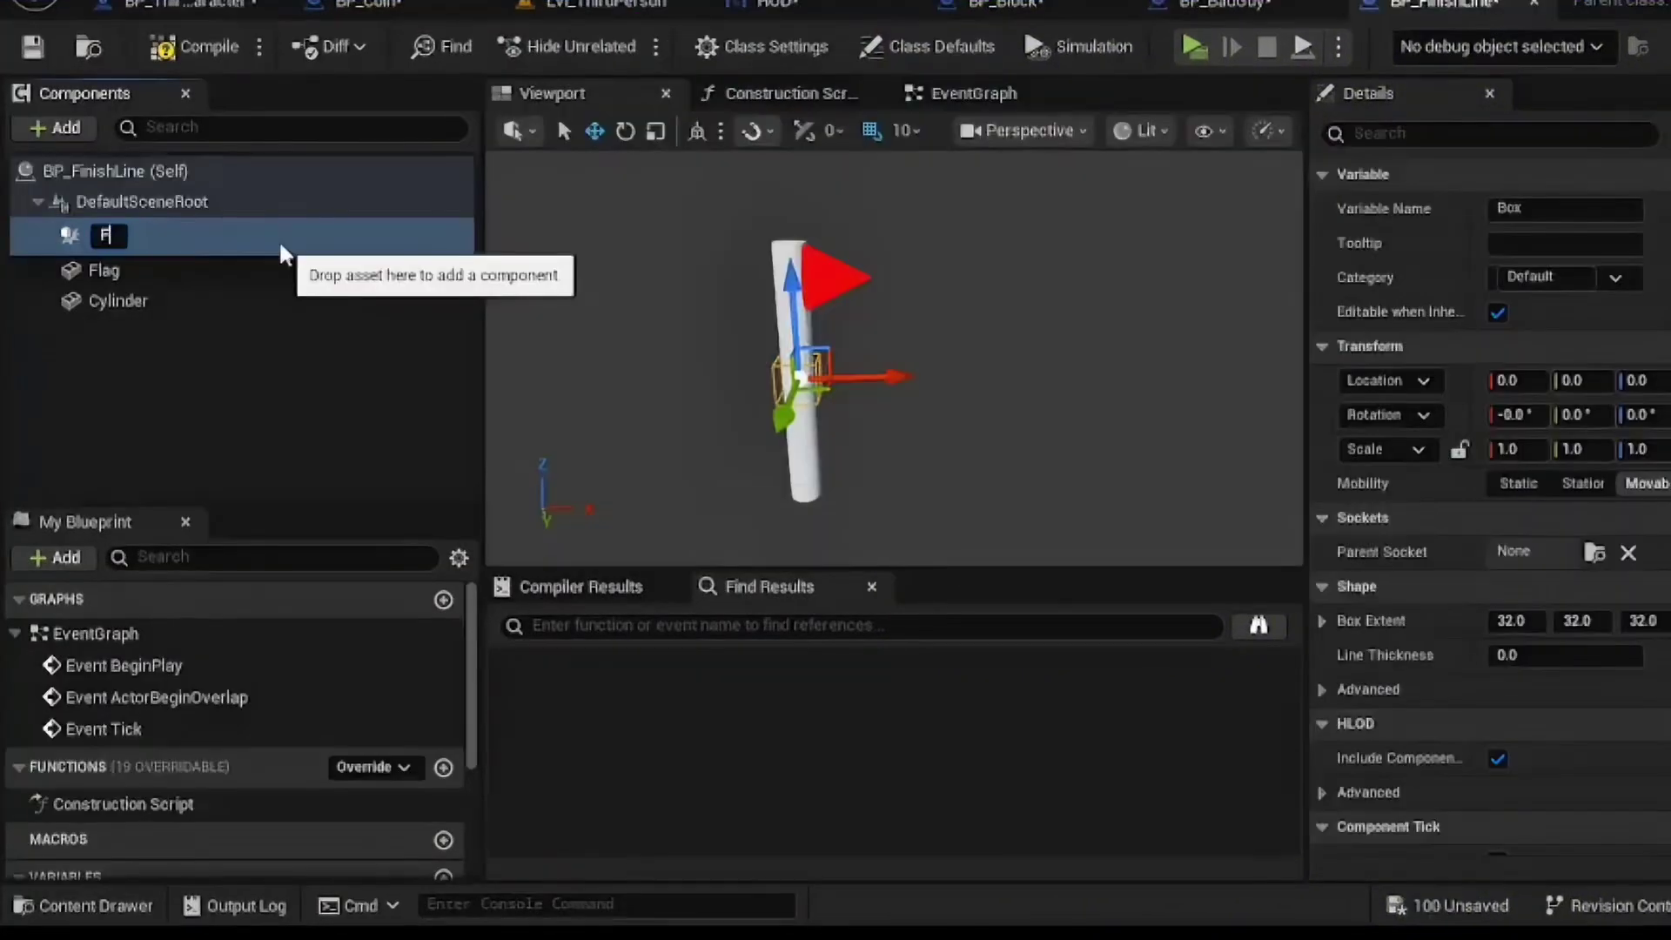
pyautogui.write('lagCol')
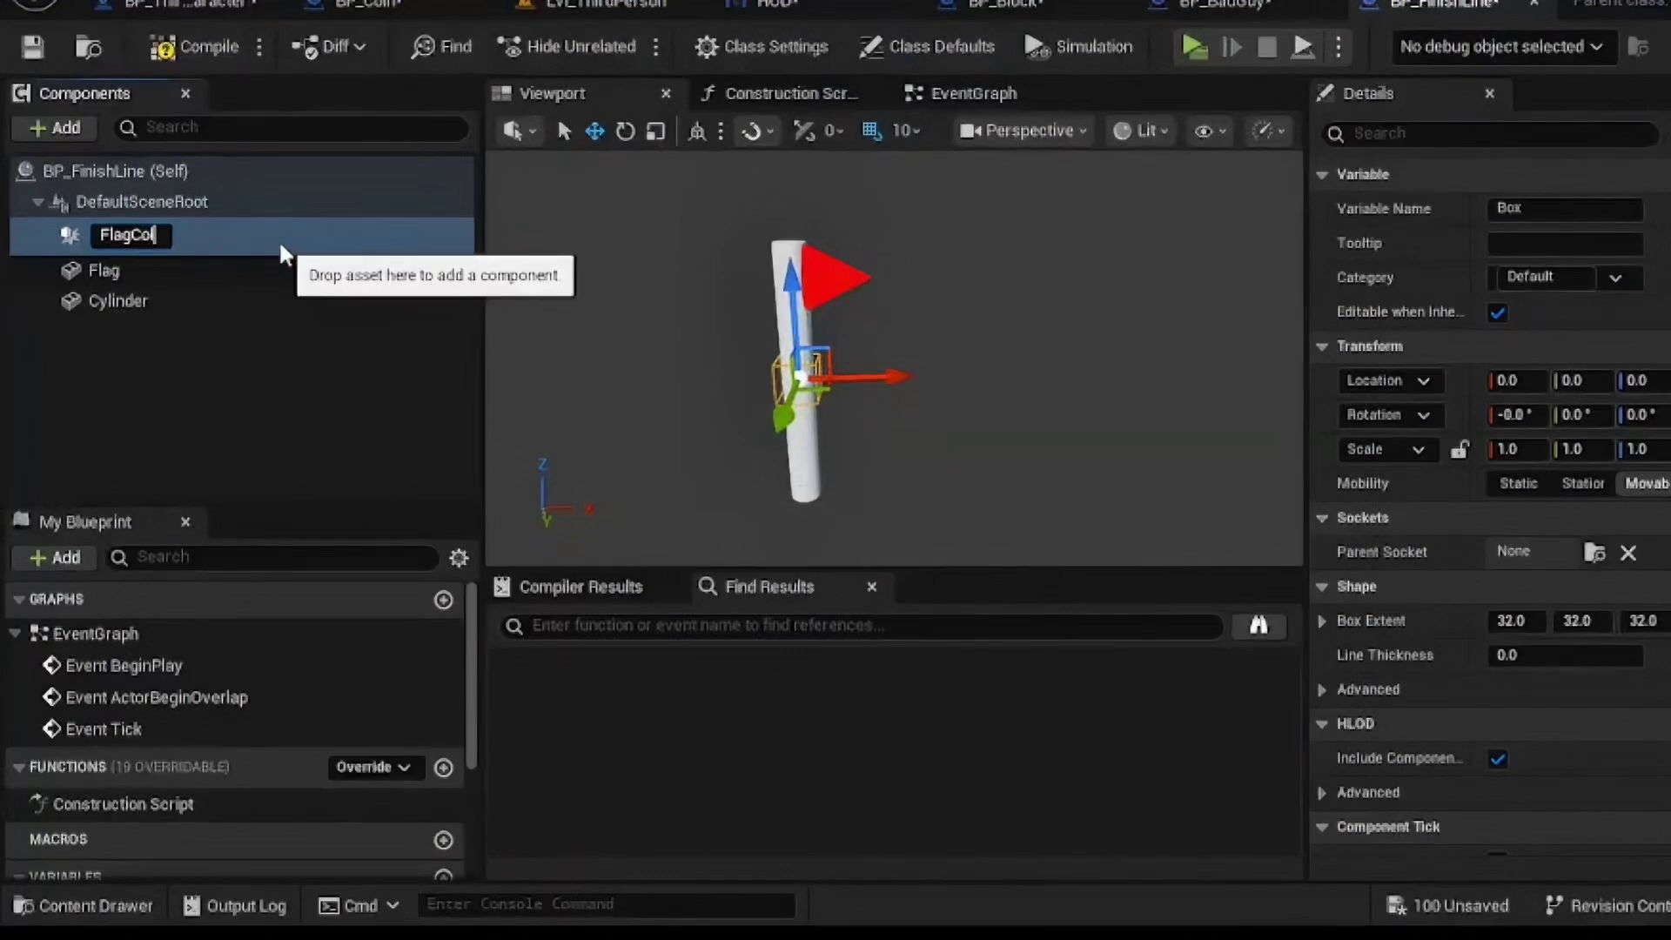
pyautogui.click(157, 305)
# Step: Select FlagCol in the viewport and use rotate and scale gizmos to fit the pole
pyautogui.click(157, 232)
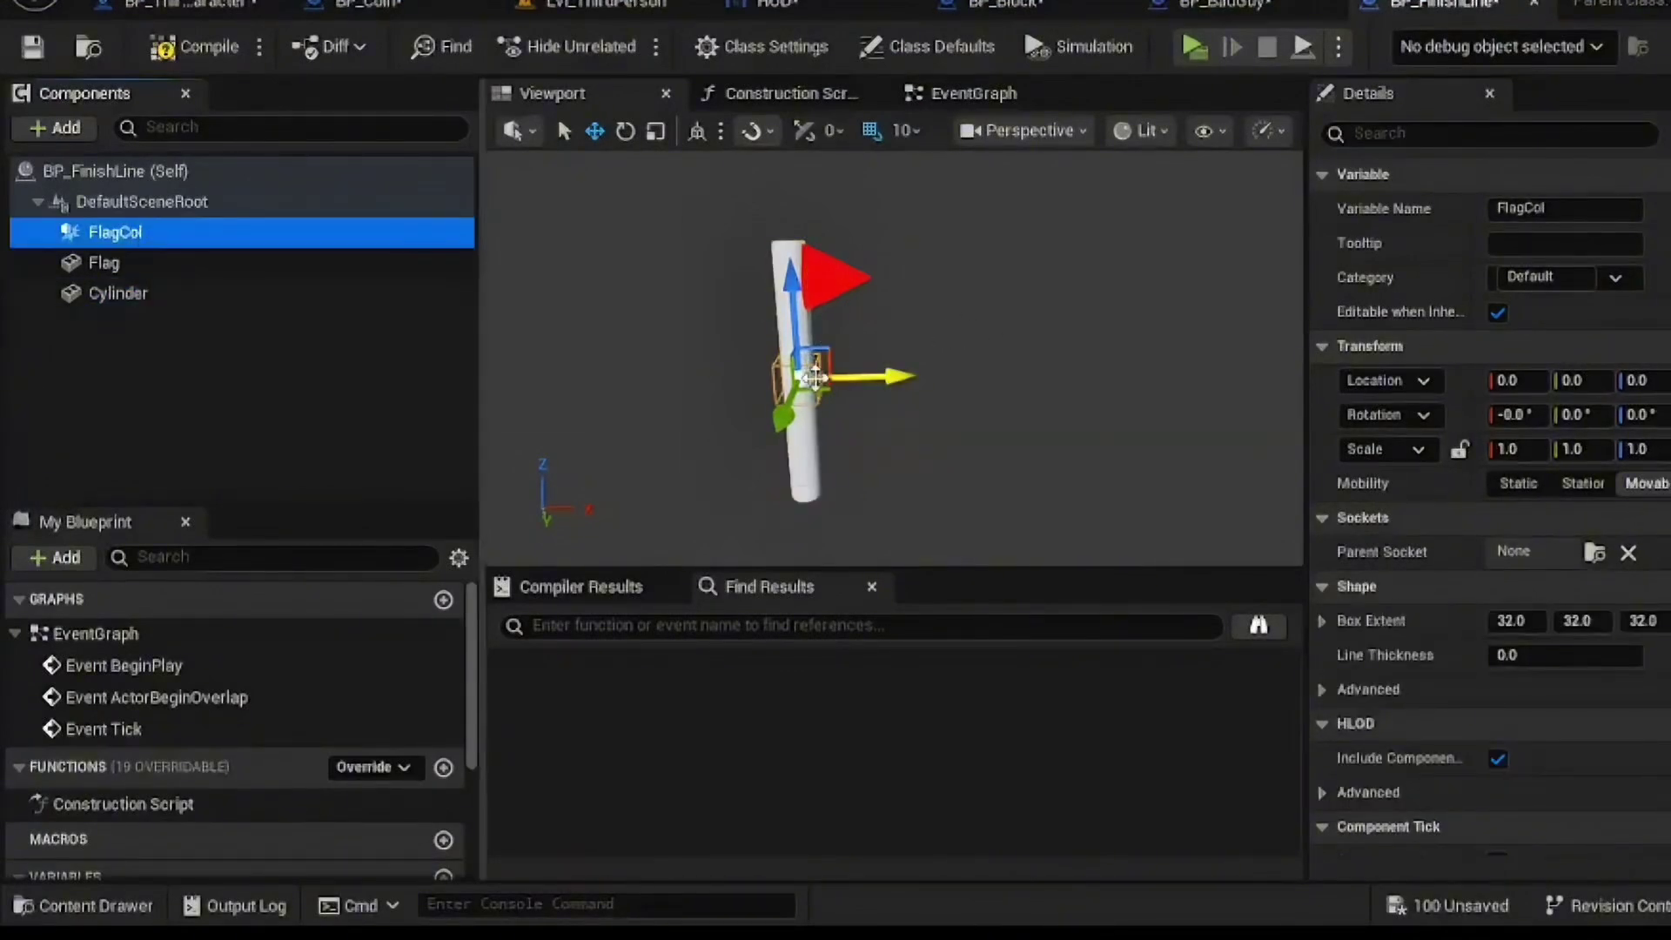
pyautogui.click(814, 375)
pyautogui.press('e')
pyautogui.press('r')
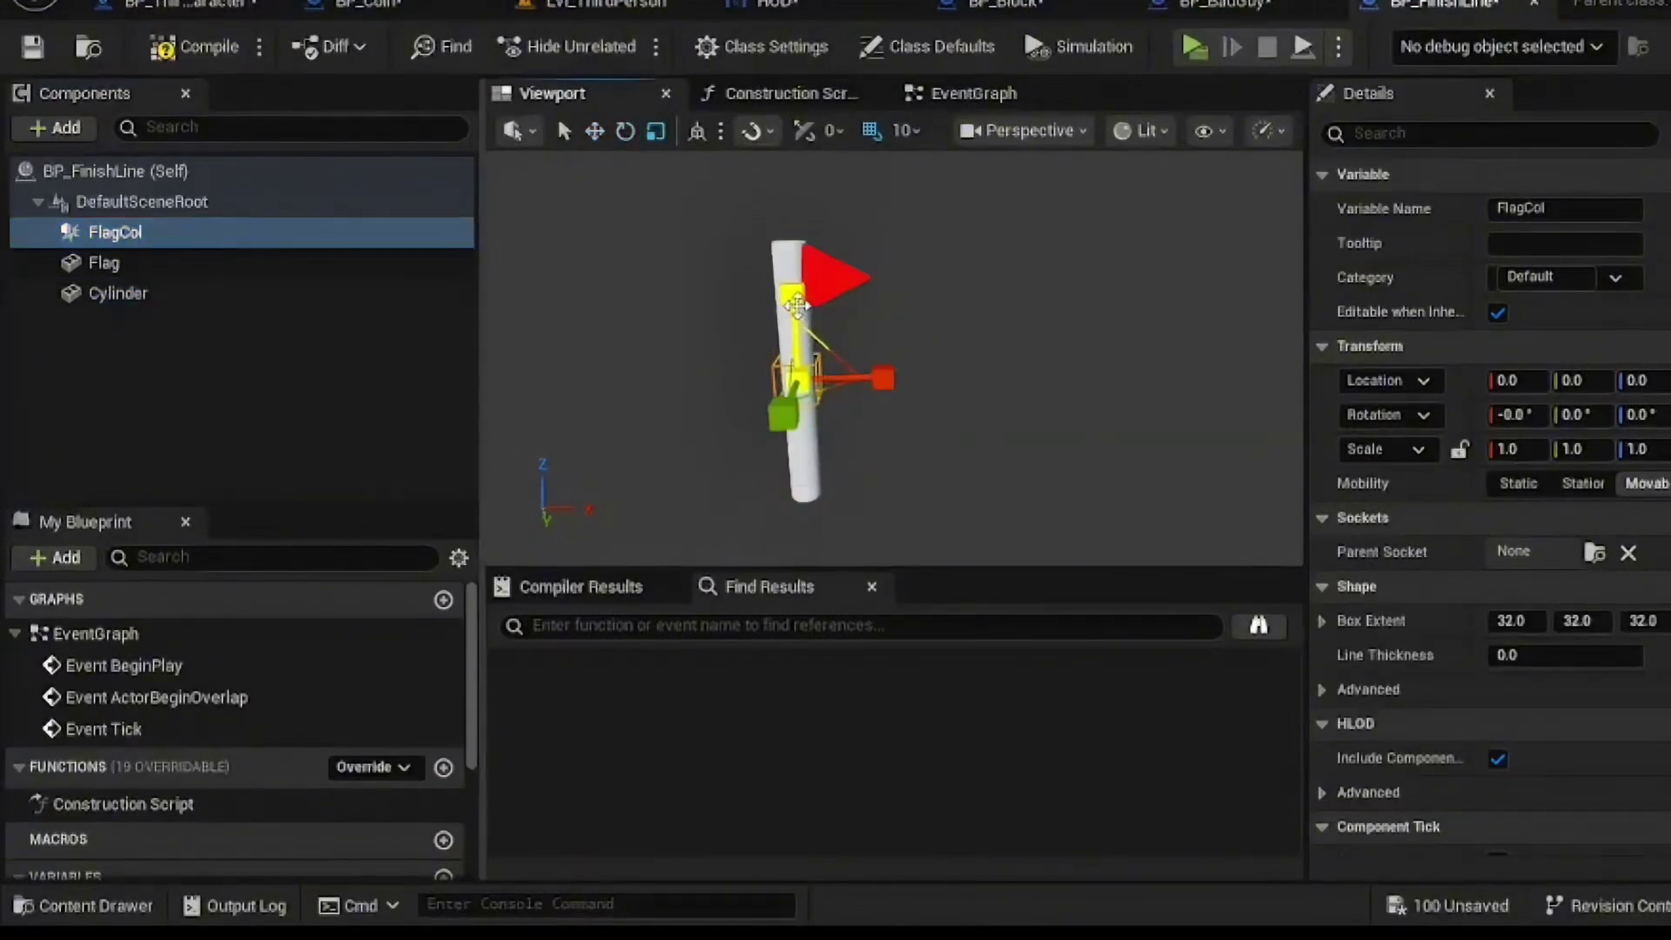